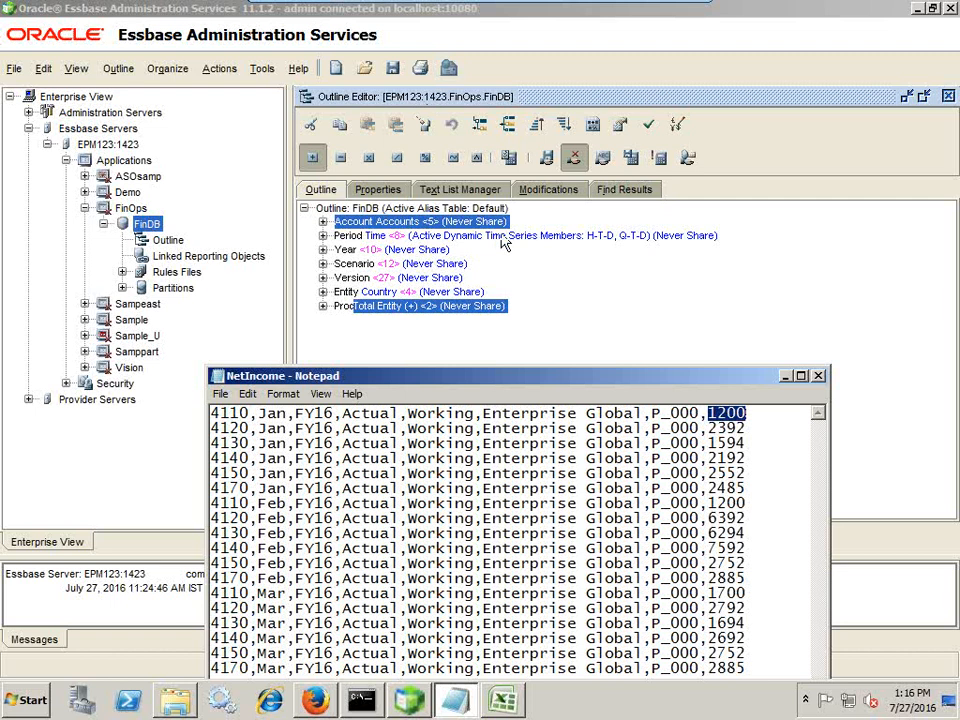
Compare account codes 4110 and 4120 in the NetIncome file with the Total Revenue members of the Account dimension.
left_click(323, 223)
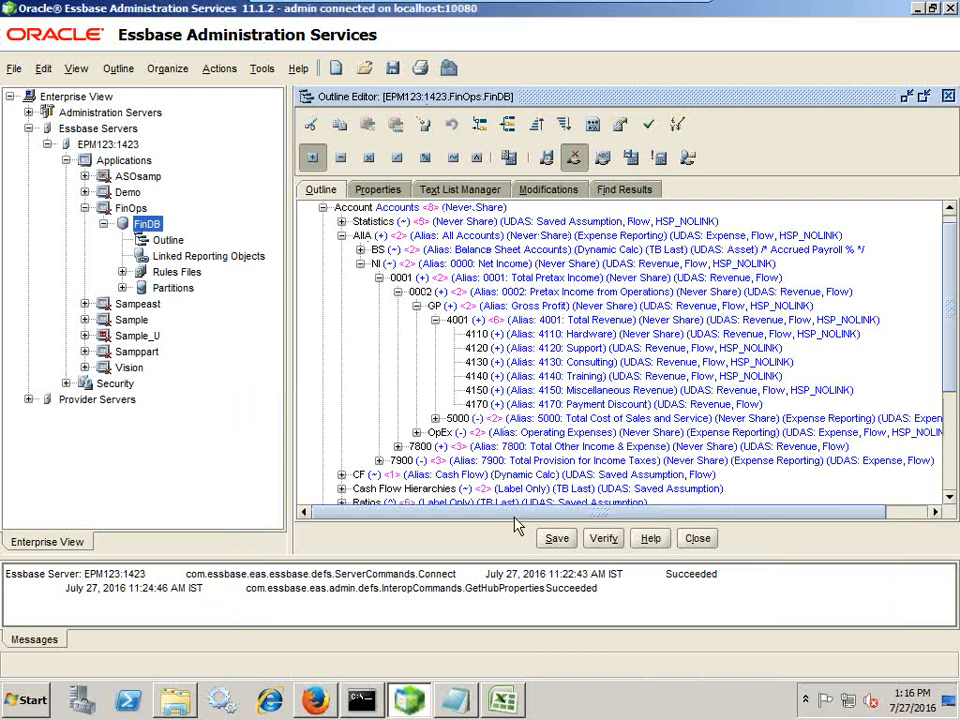
left_click(466, 704)
left_click_drag(476, 374, 491, 413)
left_click_drag(266, 450, 225, 450)
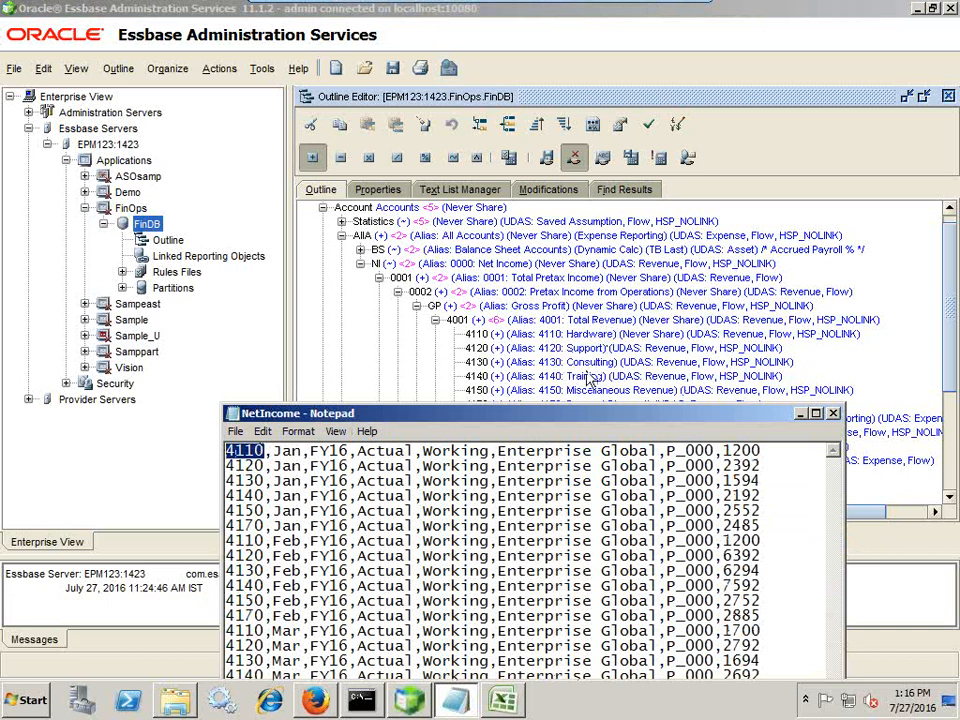
left_click_drag(271, 466, 226, 466)
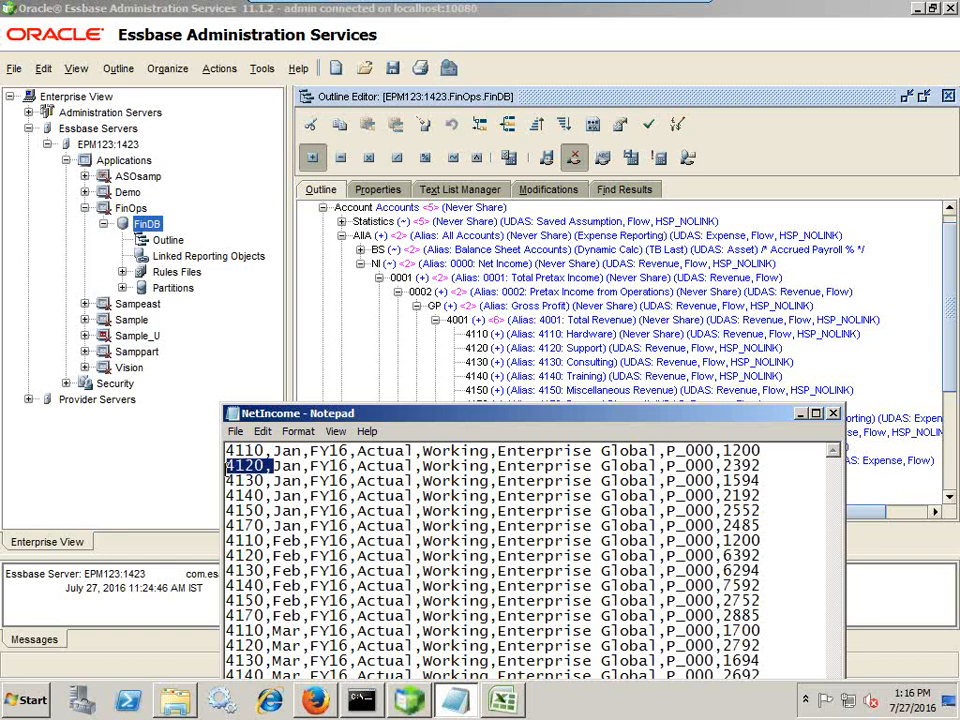
left_click_drag(346, 414, 688, 211)
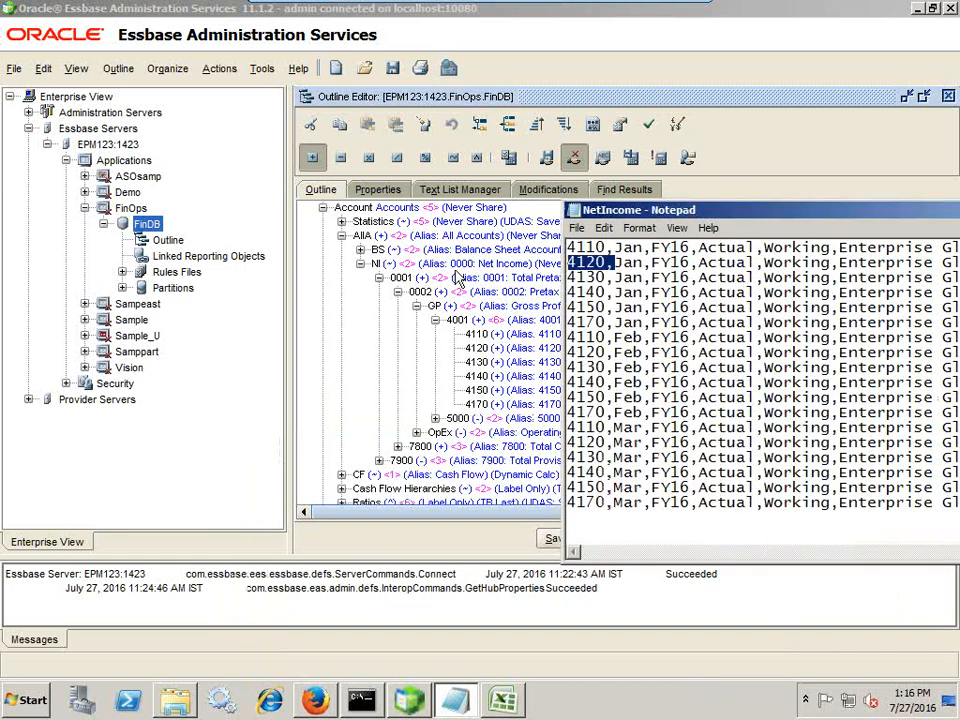
left_click(383, 468)
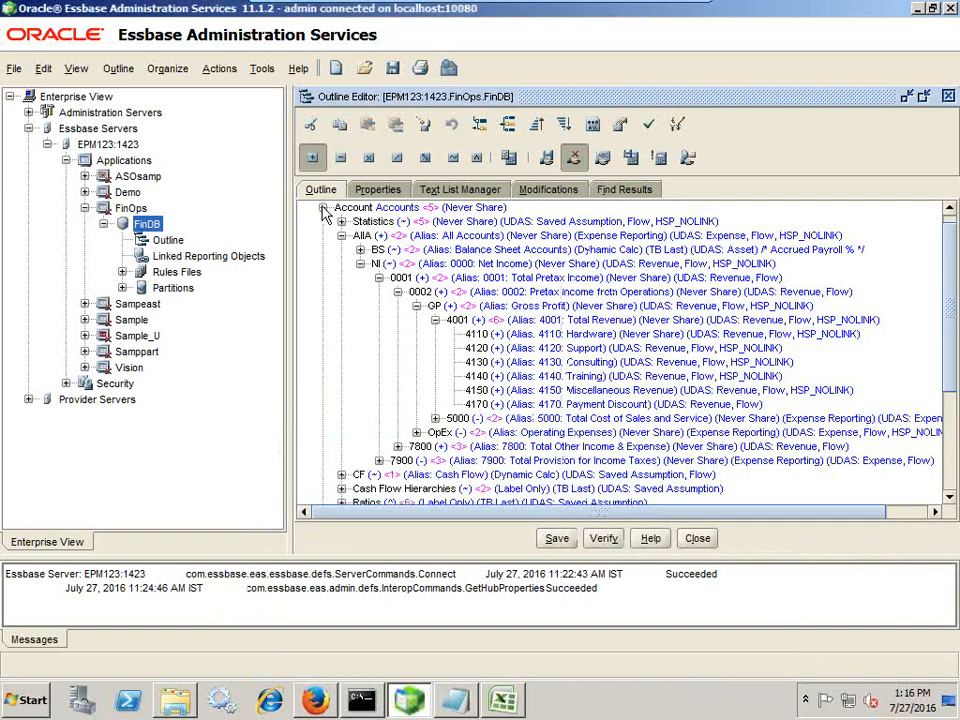
Close and reopen the FinDB outline, logging back in to the administration server with the username and password.
left_click(697, 538)
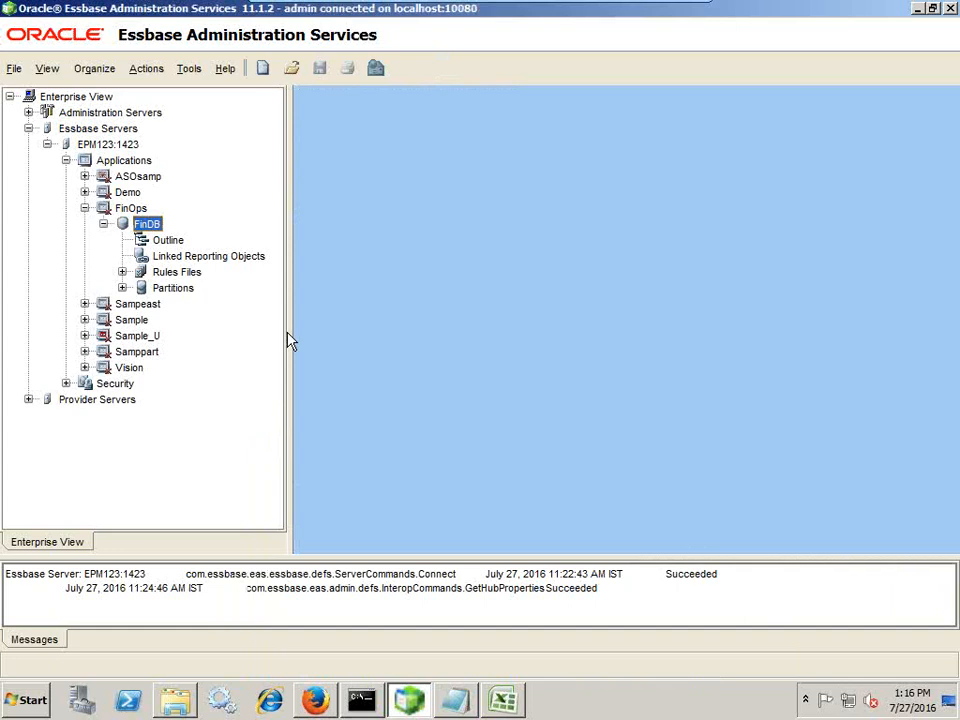
left_click(170, 241)
key("alt+Tab")
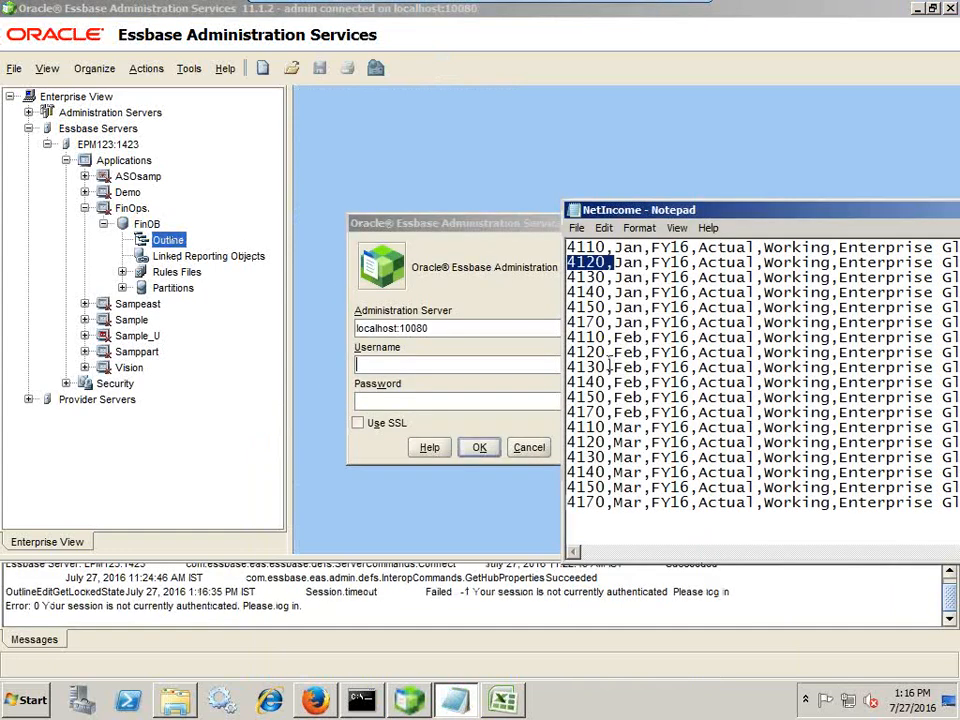
left_click(430, 364)
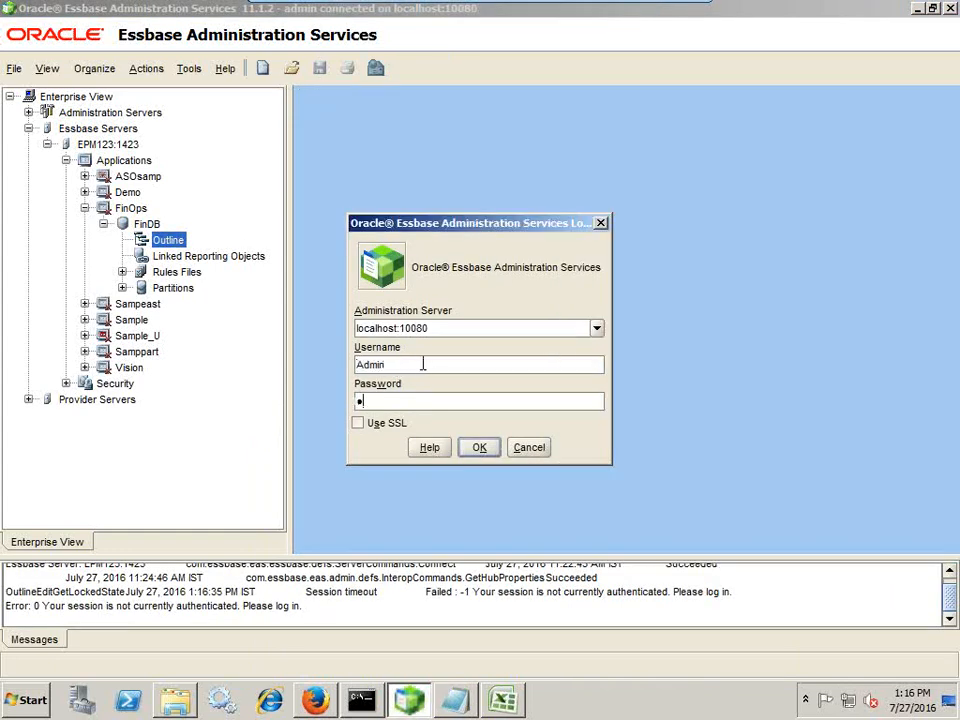
key("Return")
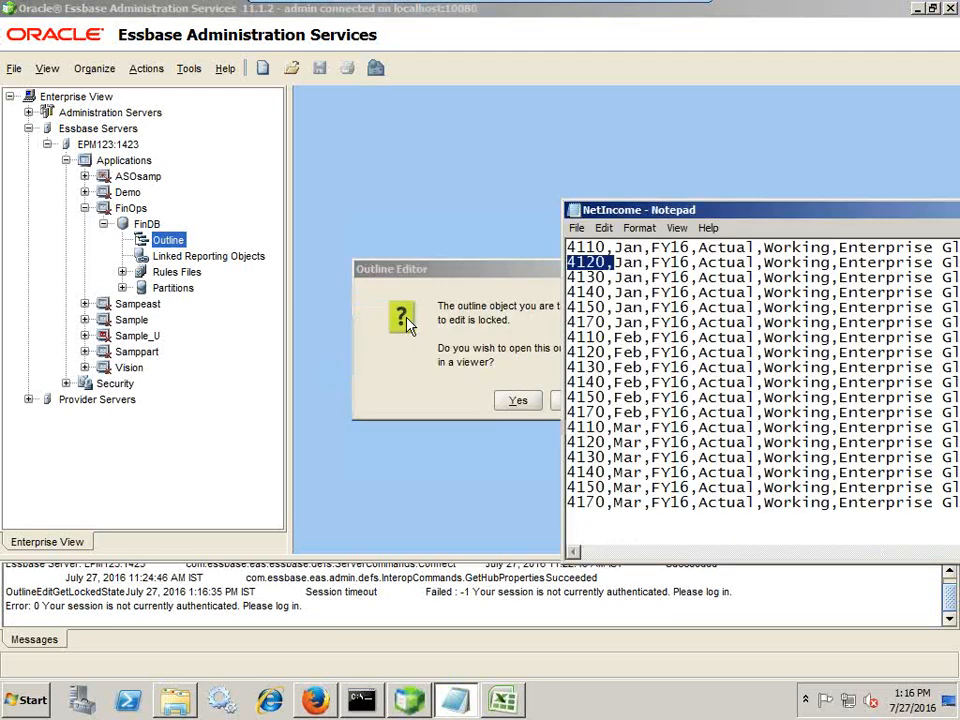
Decline opening the FinDB outline in a viewer, unlock it and open it for editing.
left_click(510, 383)
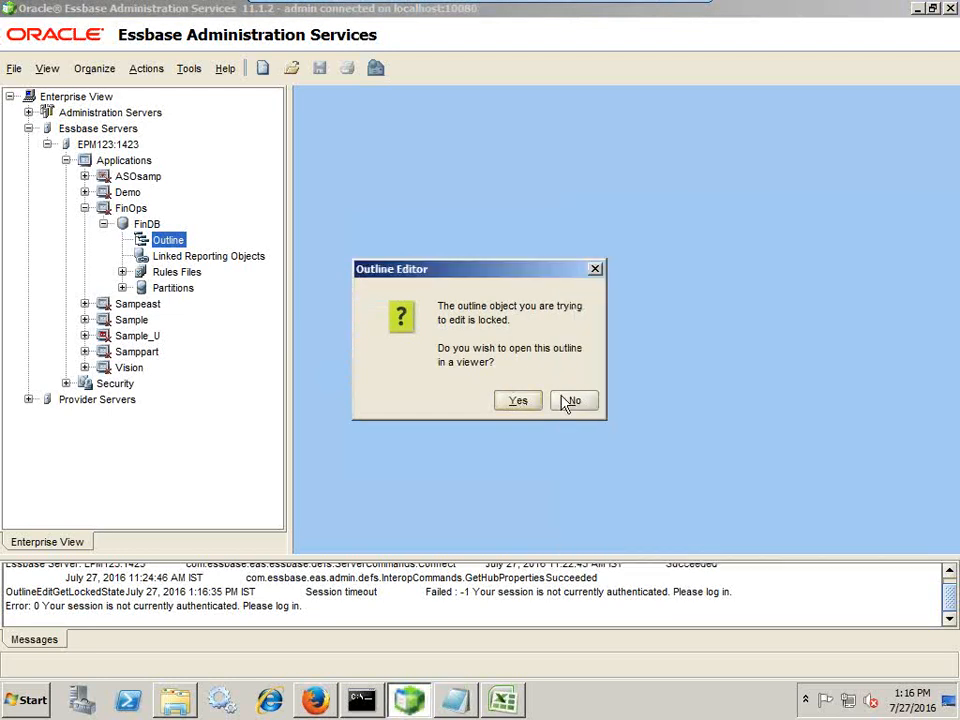
left_click(569, 400)
right_click(168, 241)
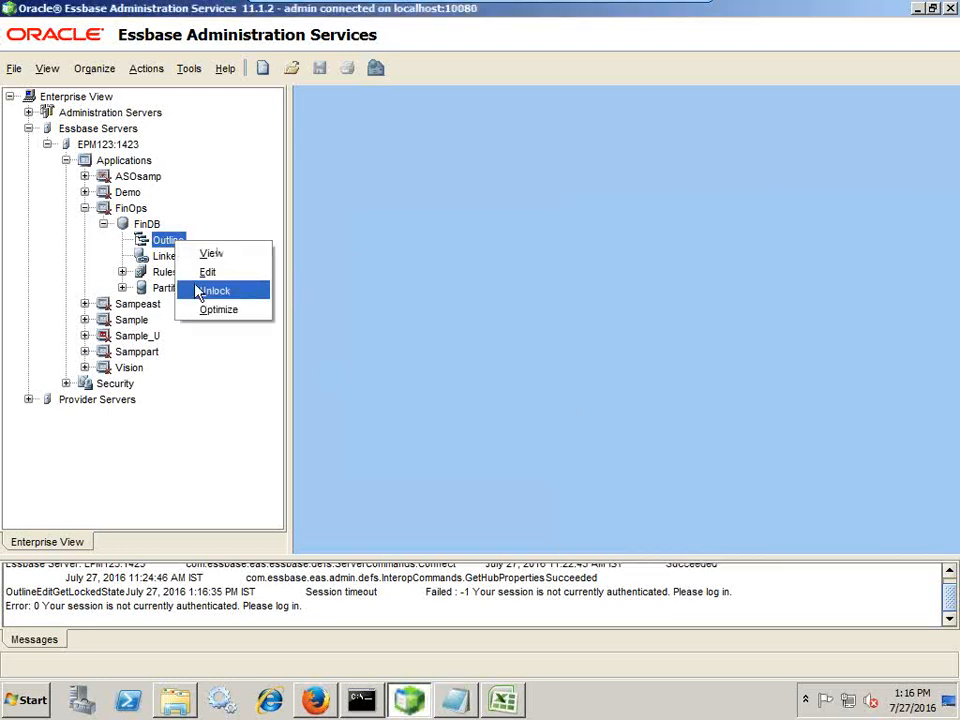
left_click(200, 291)
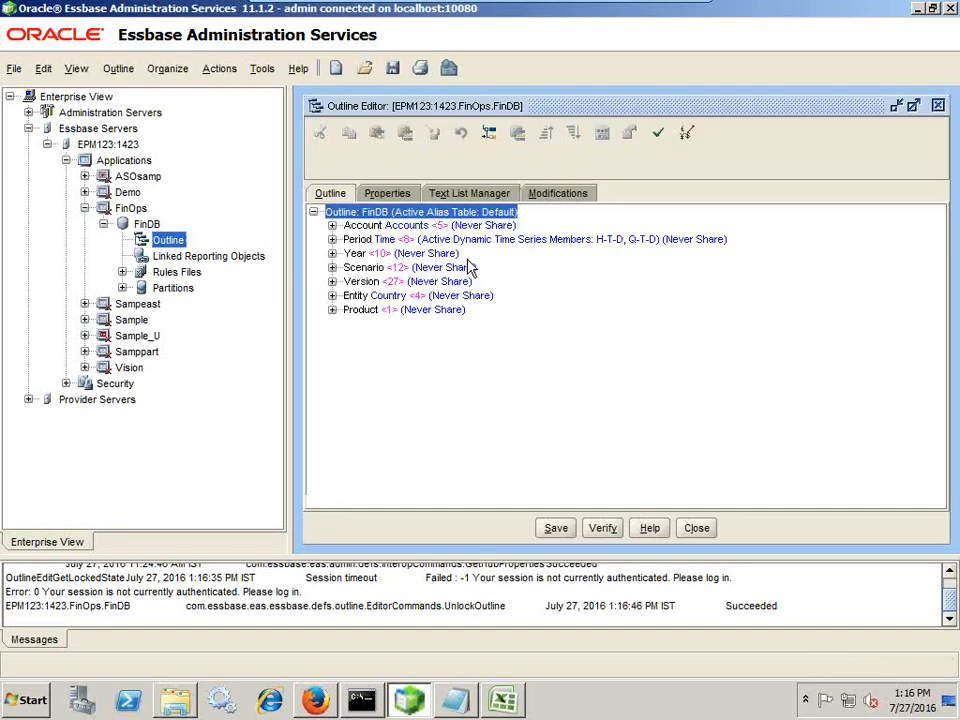
Match the Jan field in the NetIncome file to its member under Q1 of YearTotal in the Period dimension.
key("alt+Tab")
left_click_drag(650, 247, 620, 250)
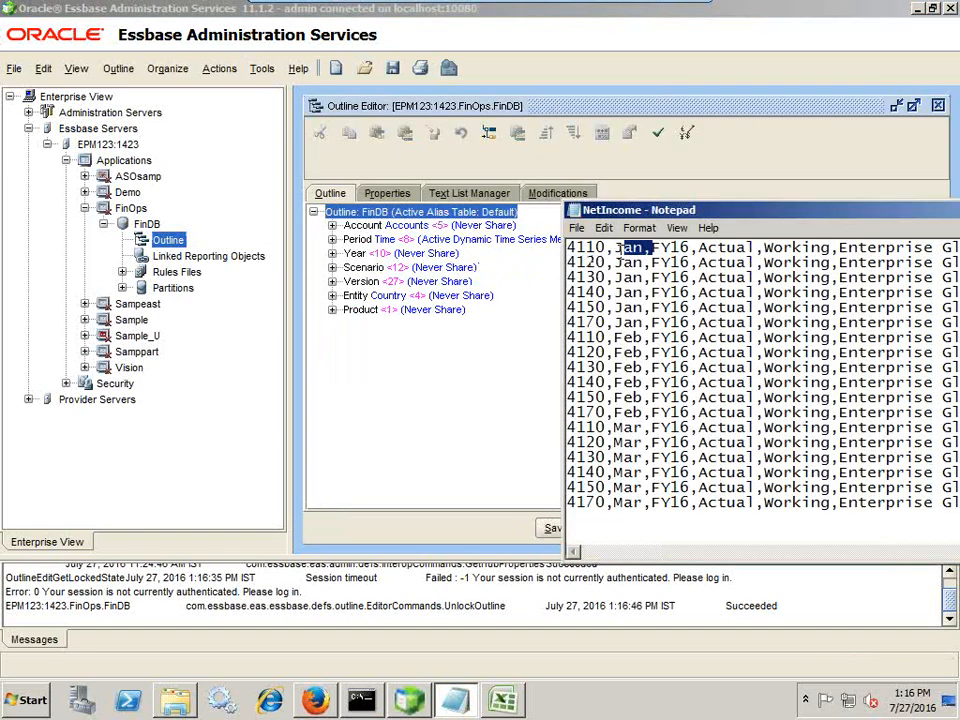
left_click(332, 240)
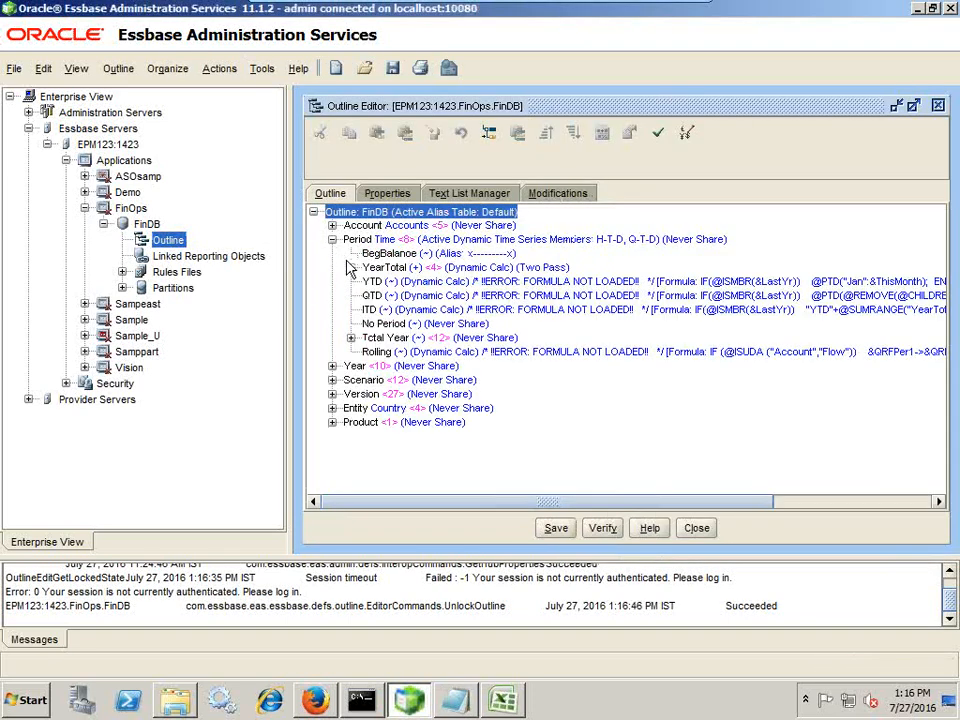
left_click(351, 267)
left_click(370, 283)
left_click(369, 287)
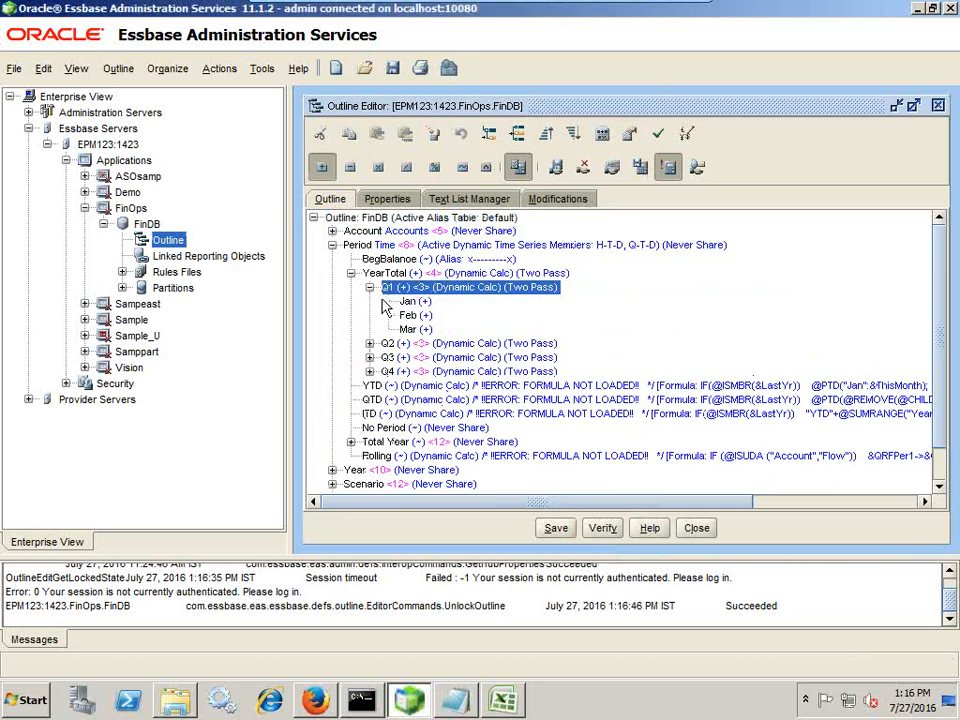
left_click(332, 246)
Match the FY16 field in the NetIncome file to its member in the Year dimension, then collapse the dimension.
key("alt+Tab")
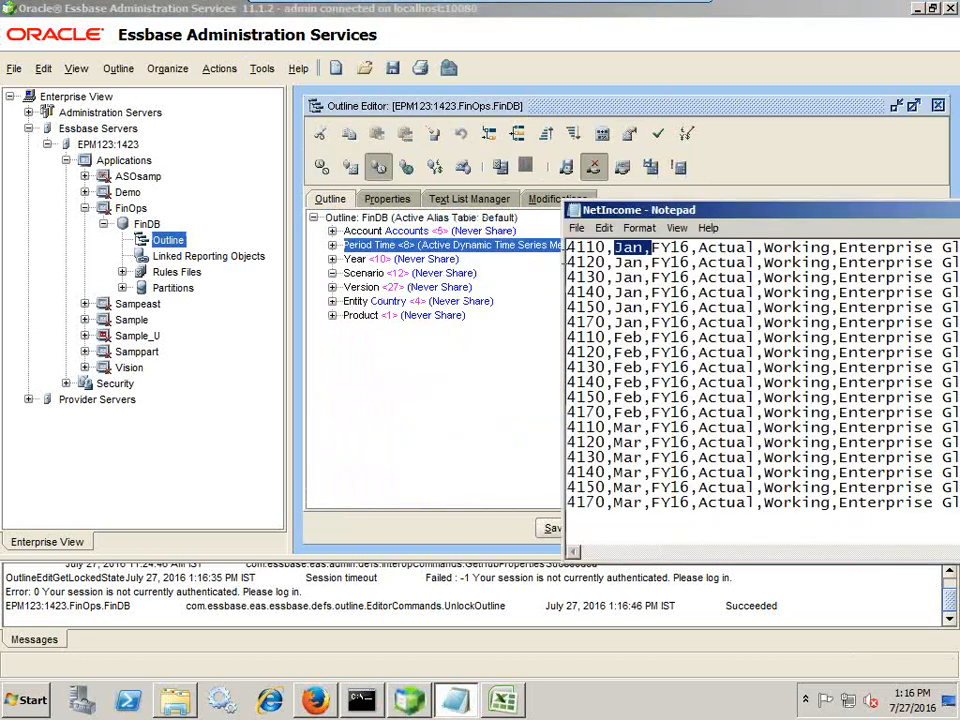
left_click_drag(694, 248, 656, 248)
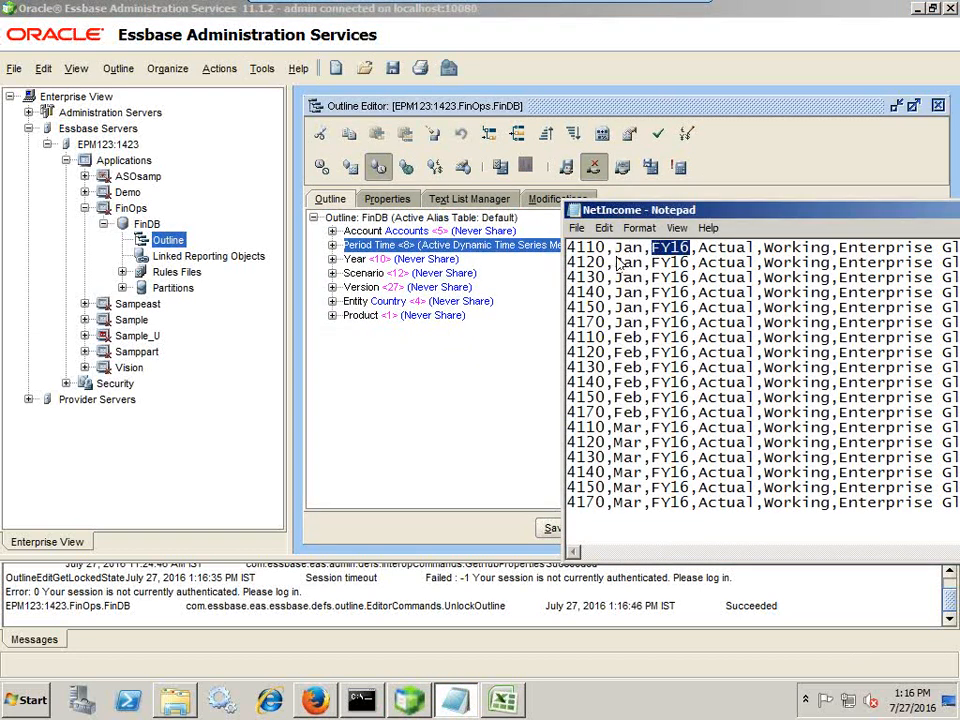
key("alt+Tab")
left_click(332, 259)
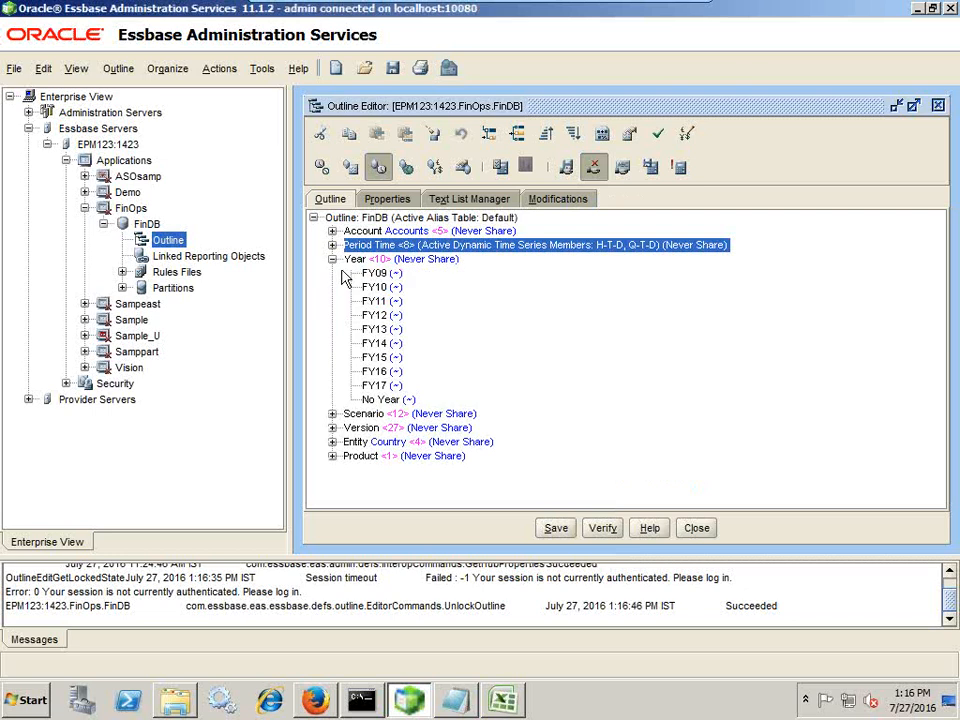
left_click(332, 259)
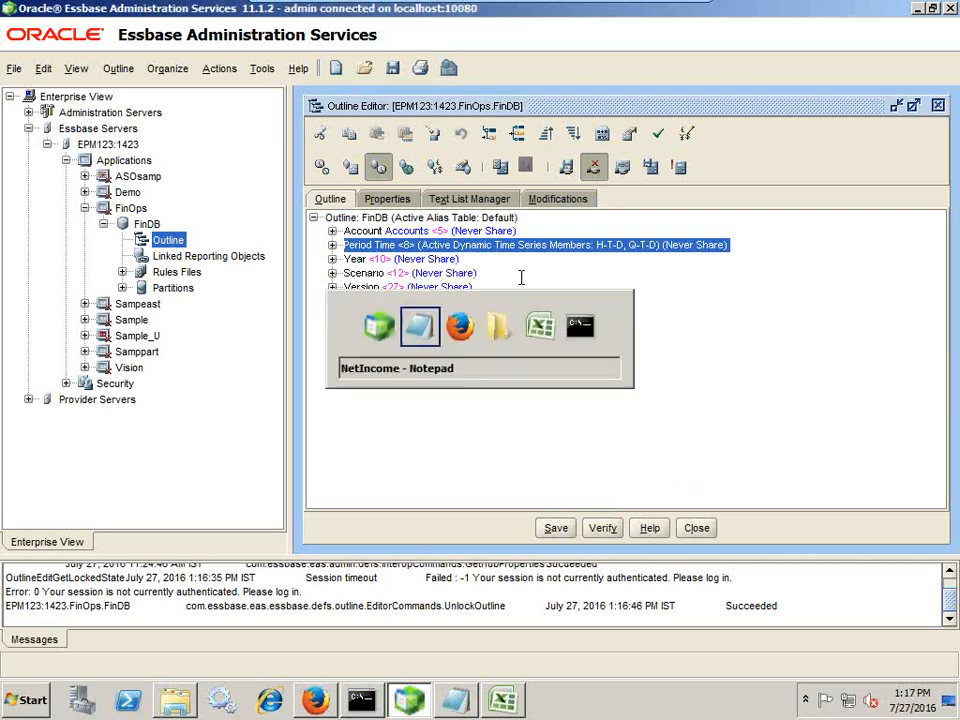
Check the Actual field of the NetIncome file against the members of the Scenario dimension.
key("alt+Tab")
left_click_drag(756, 249, 701, 262)
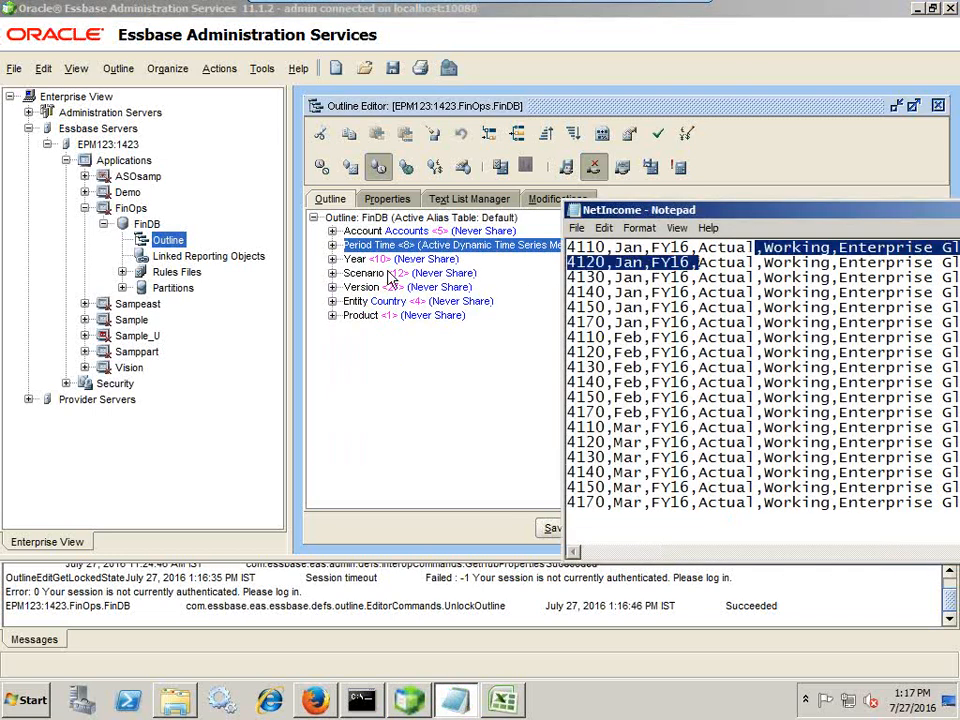
left_click(333, 273)
left_click(333, 273)
left_click(333, 273)
Match the Working field in the NetIncome file to its member in the Version dimension, then collapse the dimension.
key("alt+Tab")
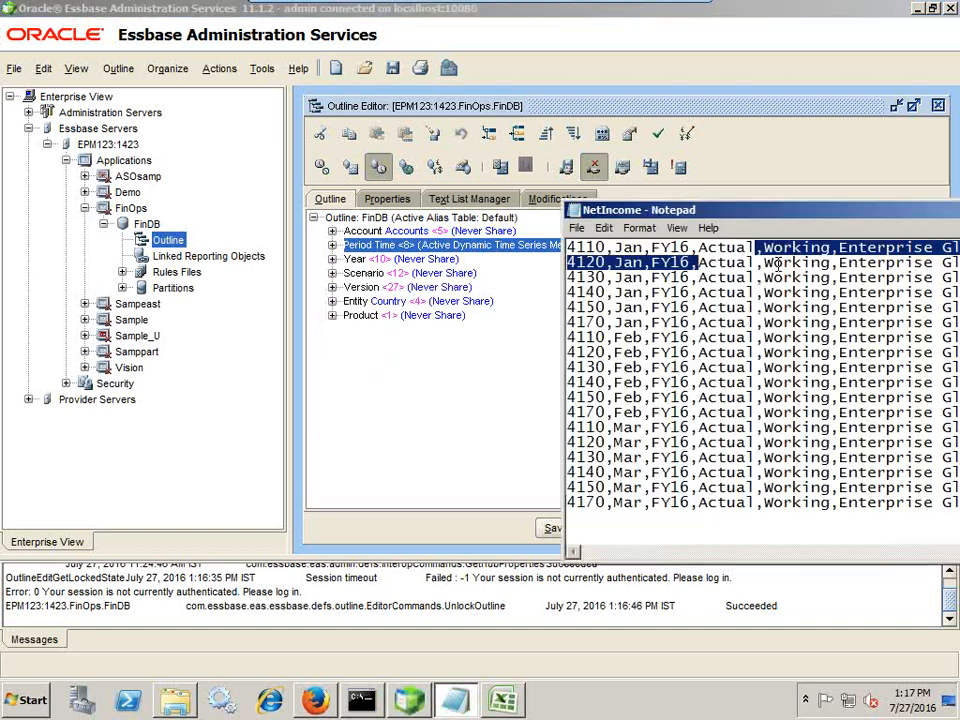
left_click(857, 263)
left_click_drag(826, 213, 549, 358)
left_click(332, 289)
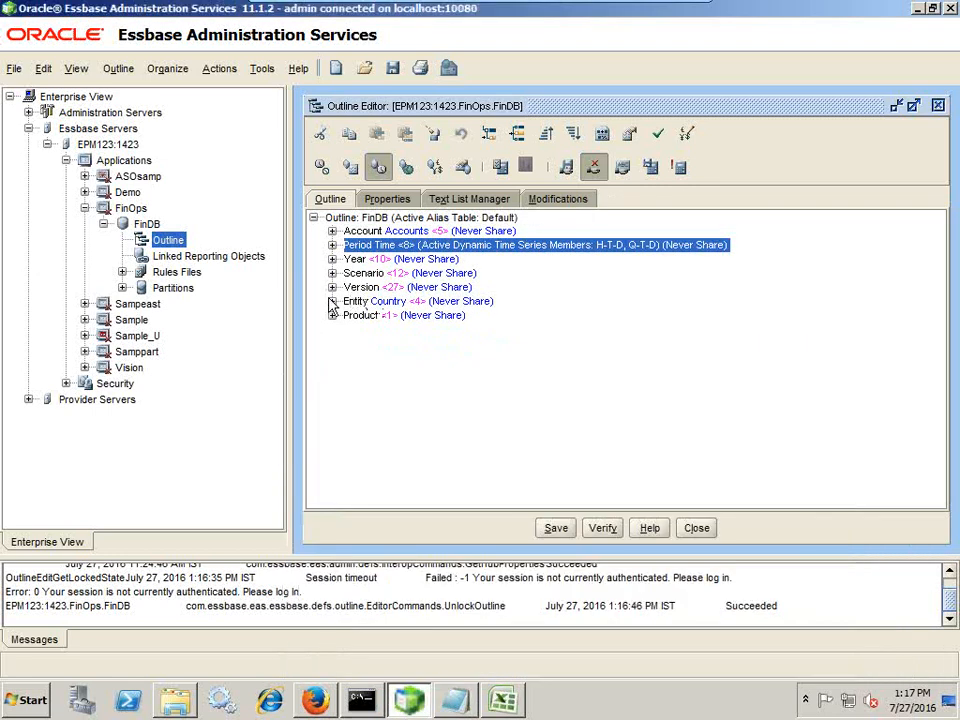
left_click(332, 287)
left_click(385, 246)
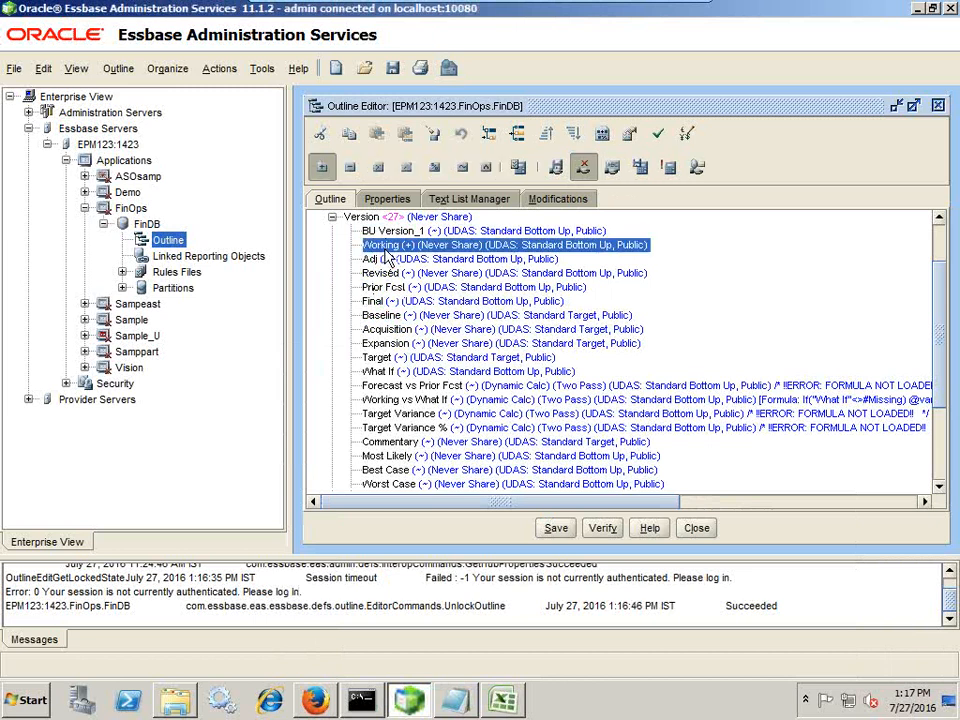
left_click(332, 218)
Match the Enterprise Global field in the NetIncome file to its member under Total Entity in the Entity dimension.
key("alt+Tab")
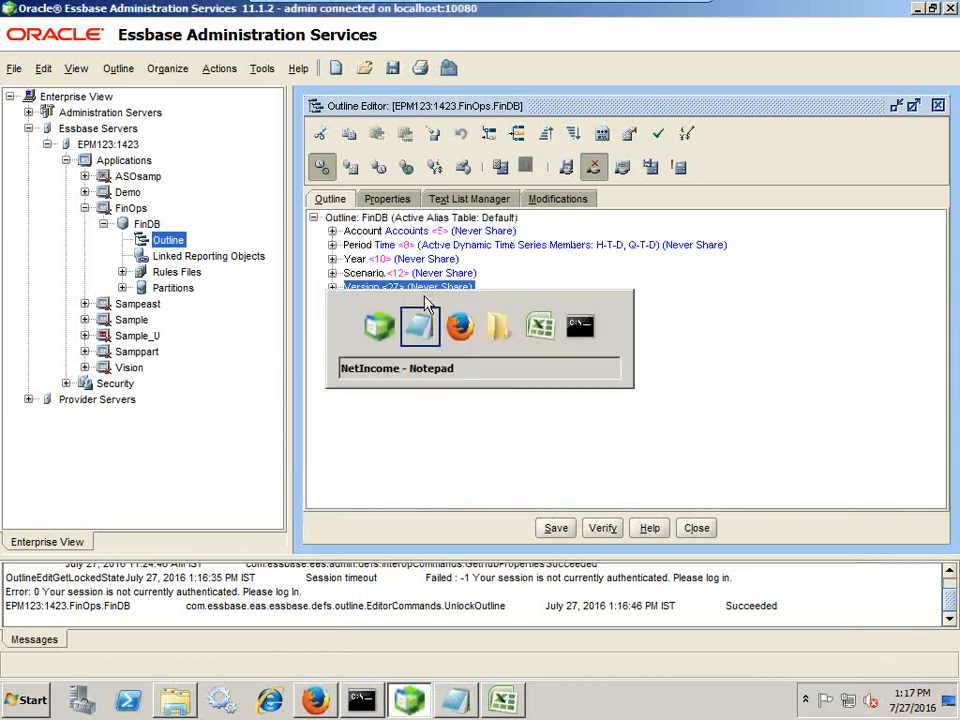
left_click_drag(564, 392, 718, 393)
left_click(332, 301)
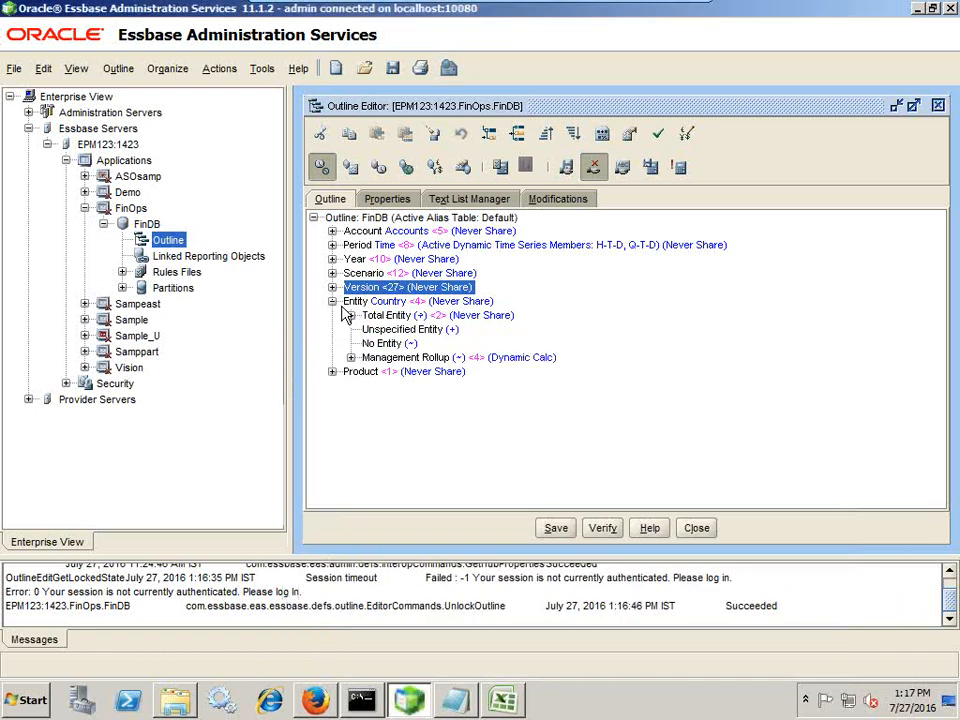
left_click(351, 315)
left_click(392, 342)
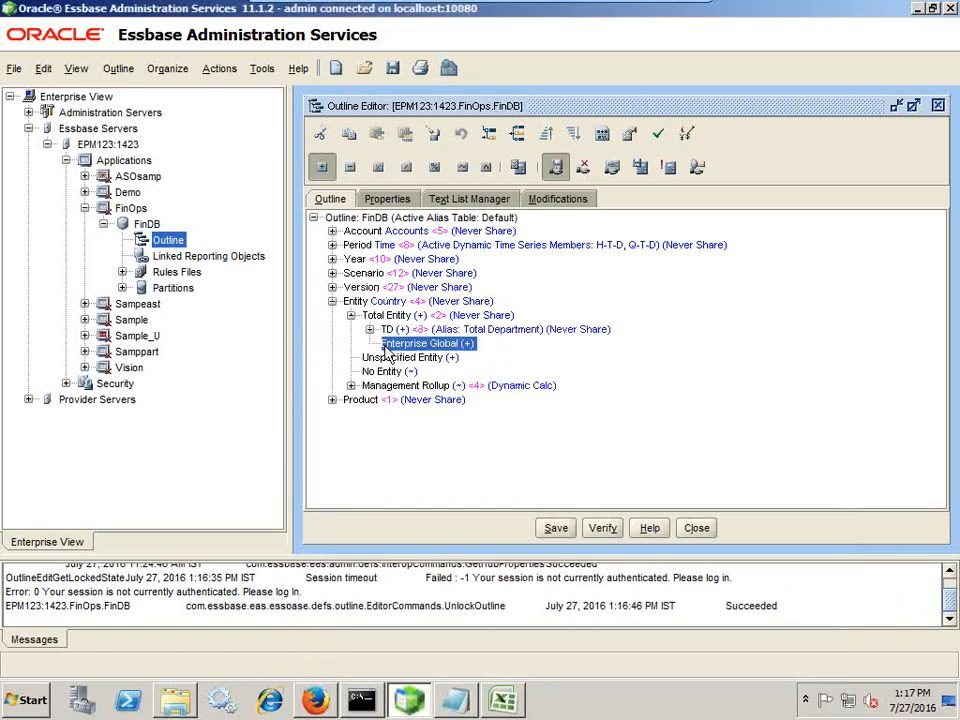
Match the P_000 field in the NetIncome file to its member under P_TP in the Product dimension.
key("alt+Tab")
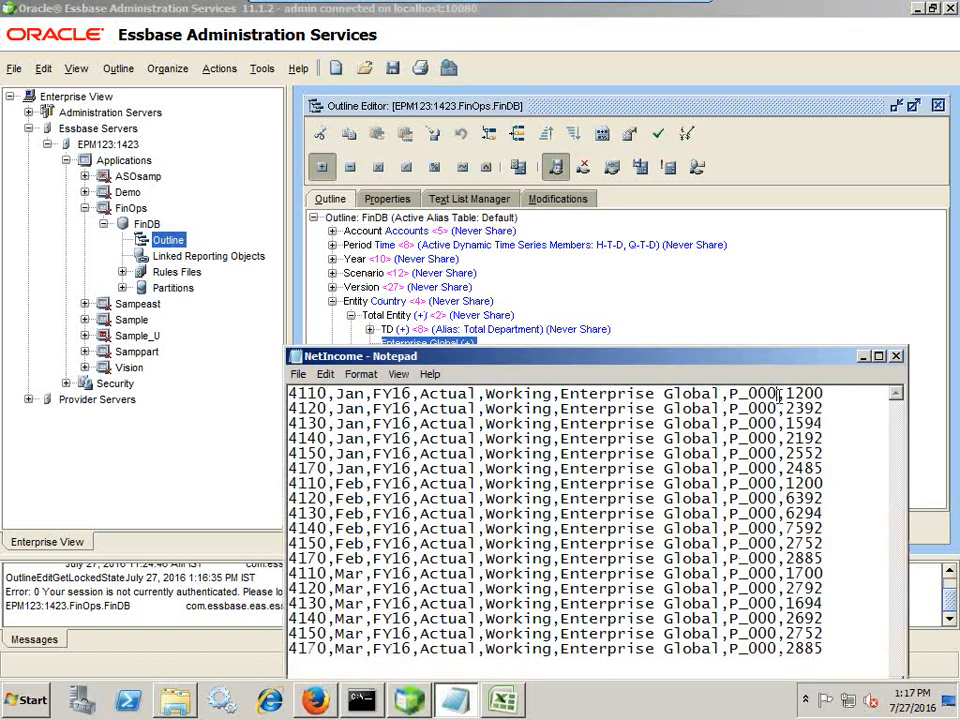
left_click_drag(777, 393, 731, 394)
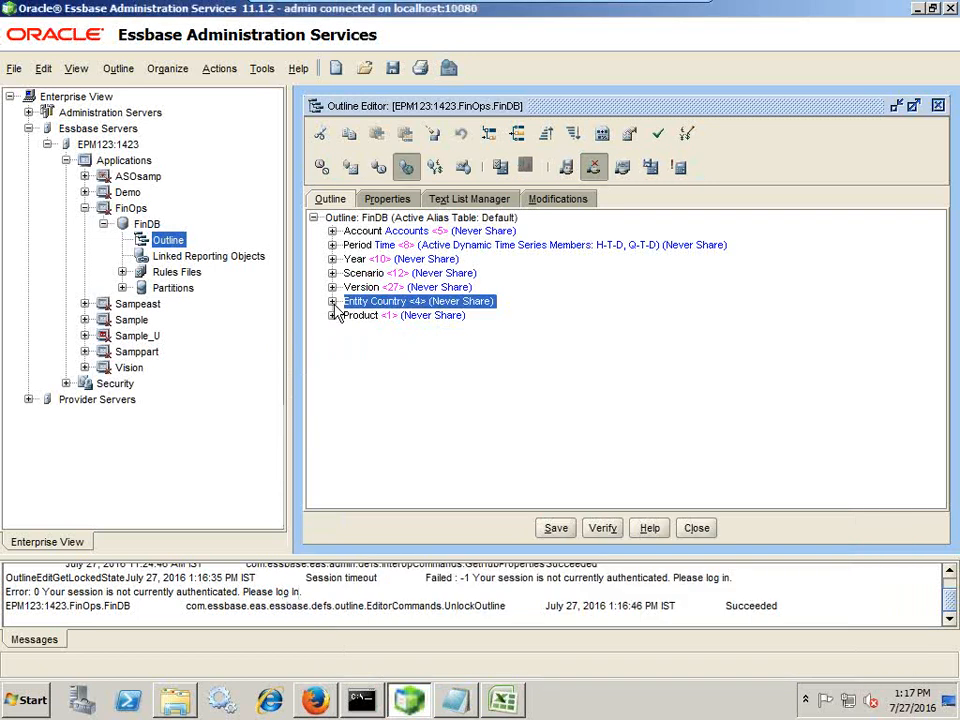
left_click(351, 329)
left_click(398, 343)
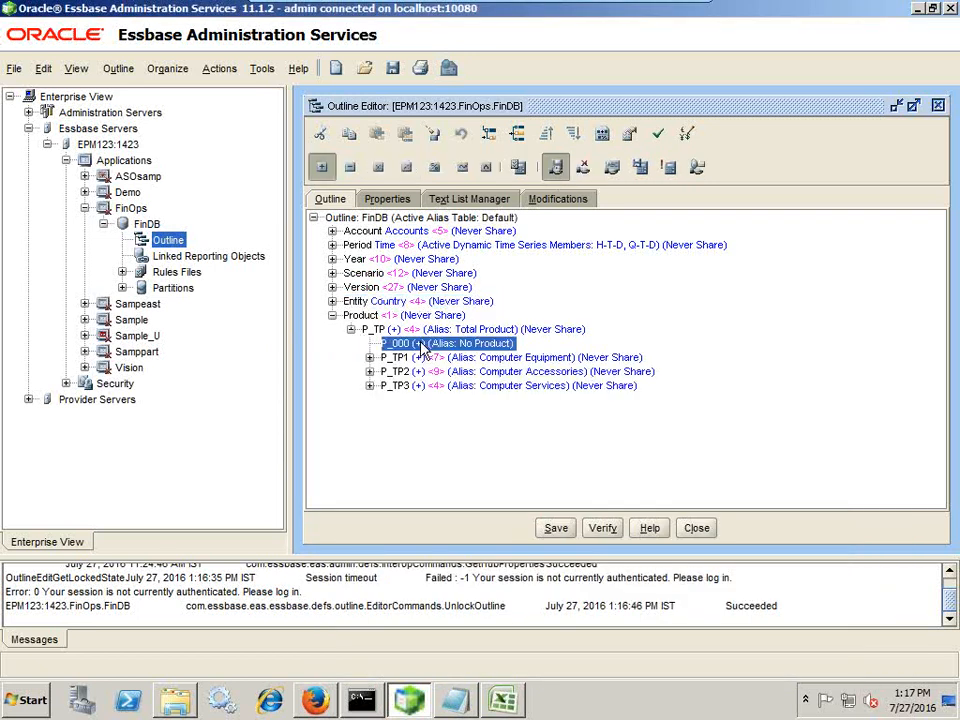
Return to the NetIncome file and highlight the data value 1200 in its first record.
key("alt+Tab")
left_click(828, 393)
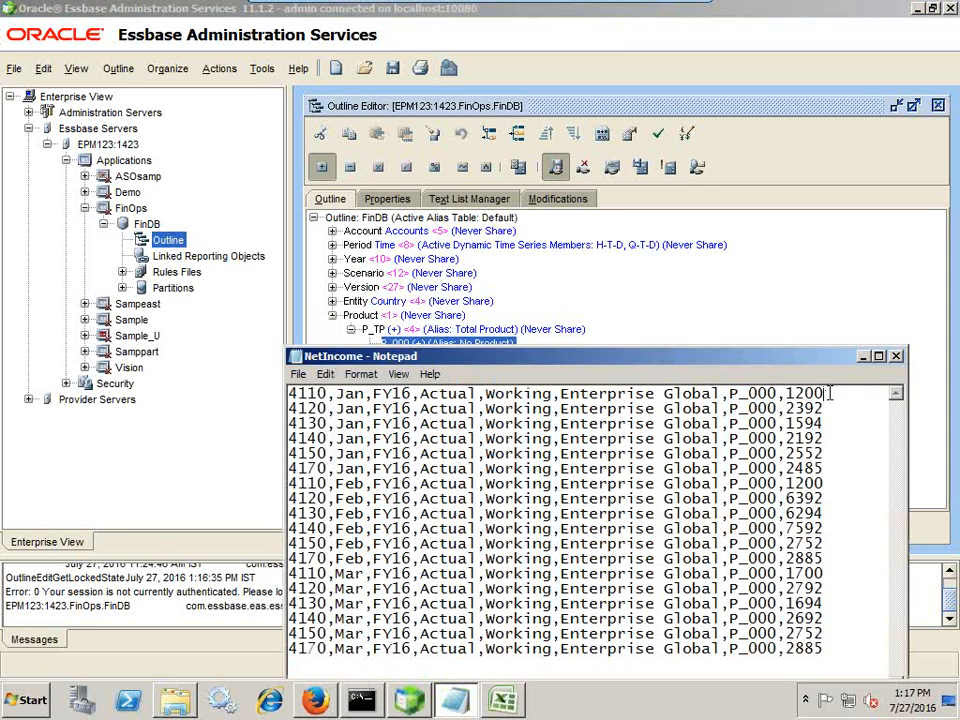
left_click_drag(826, 393, 785, 393)
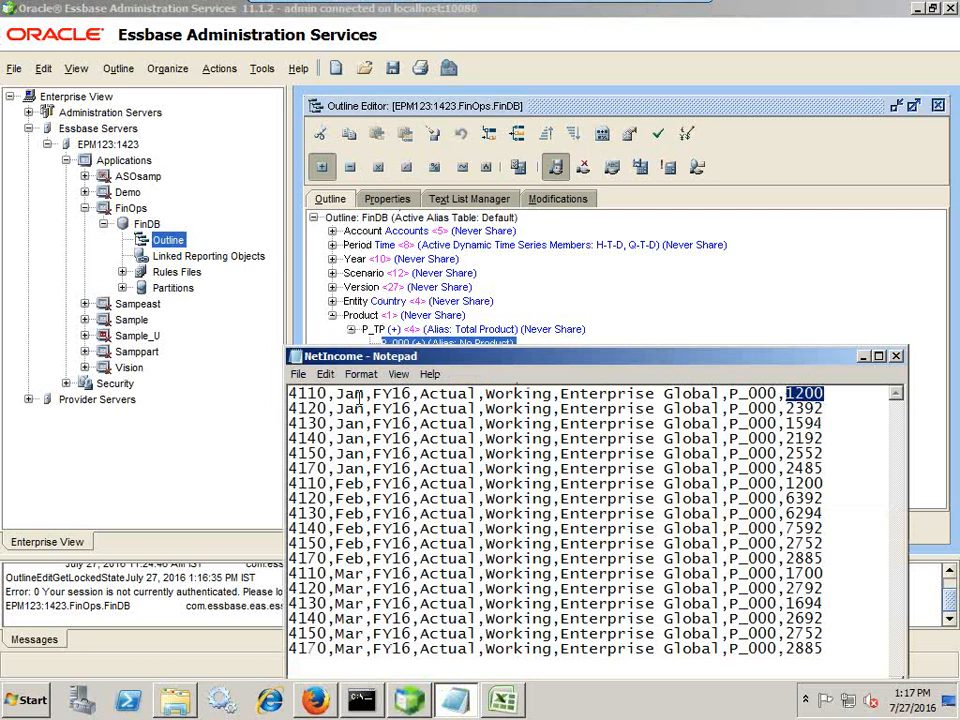
Switch to Data Management in the web browser, open System Settings and view the available profile types.
left_click(688, 5)
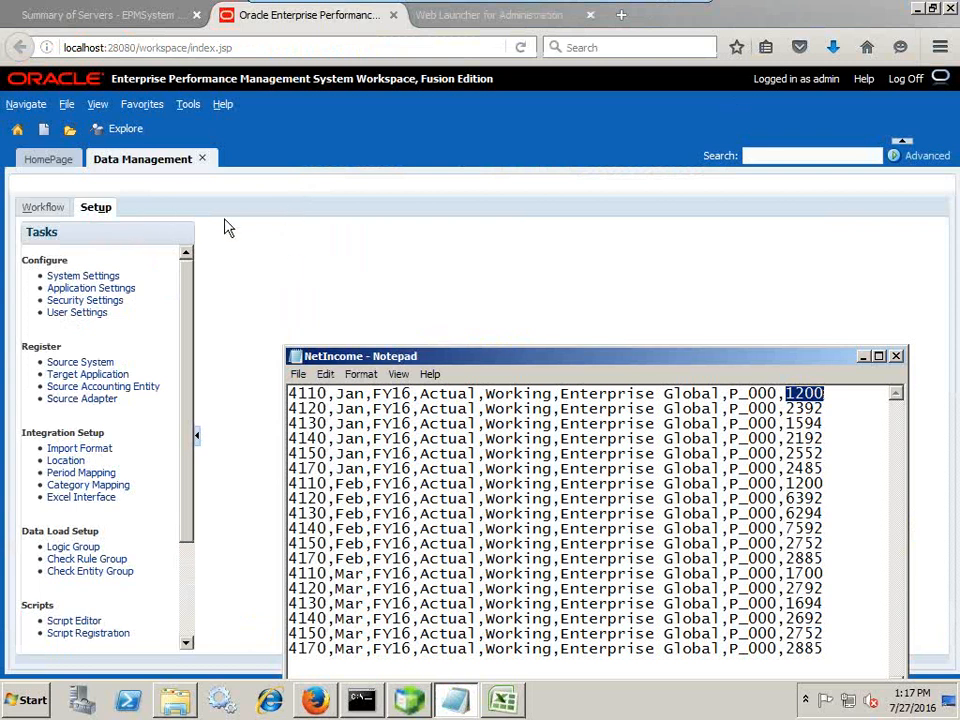
left_click(262, 244)
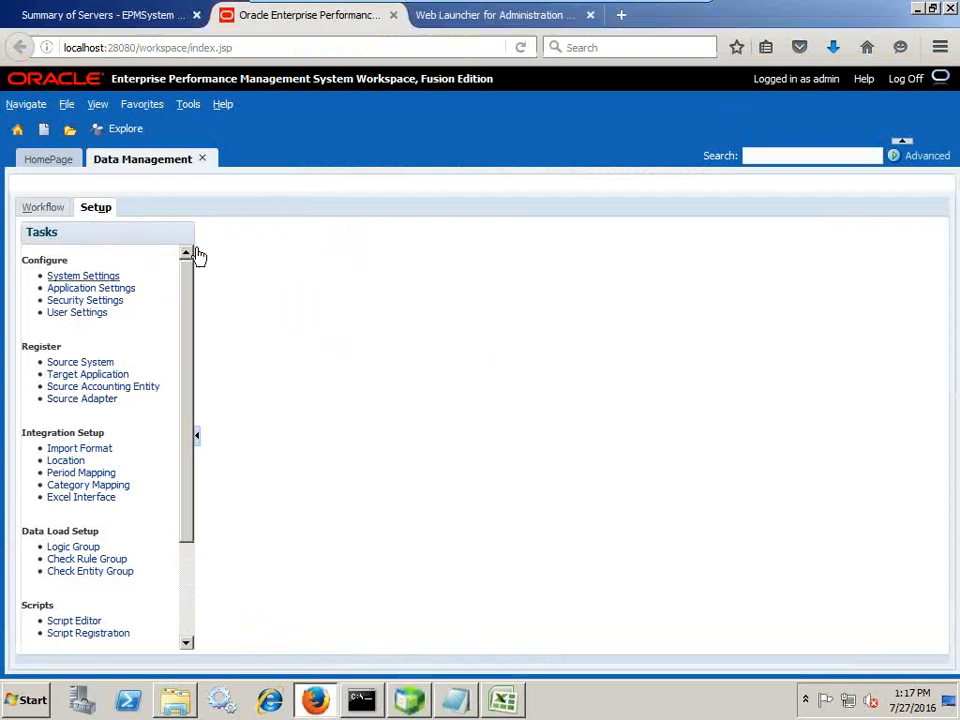
left_click(72, 279)
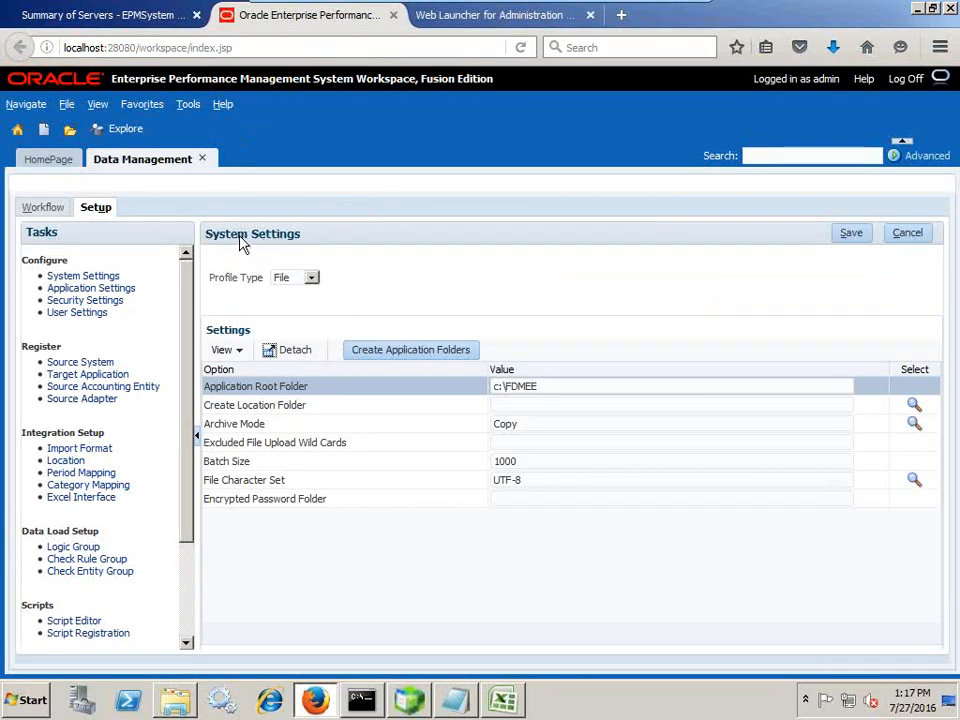
left_click(291, 281)
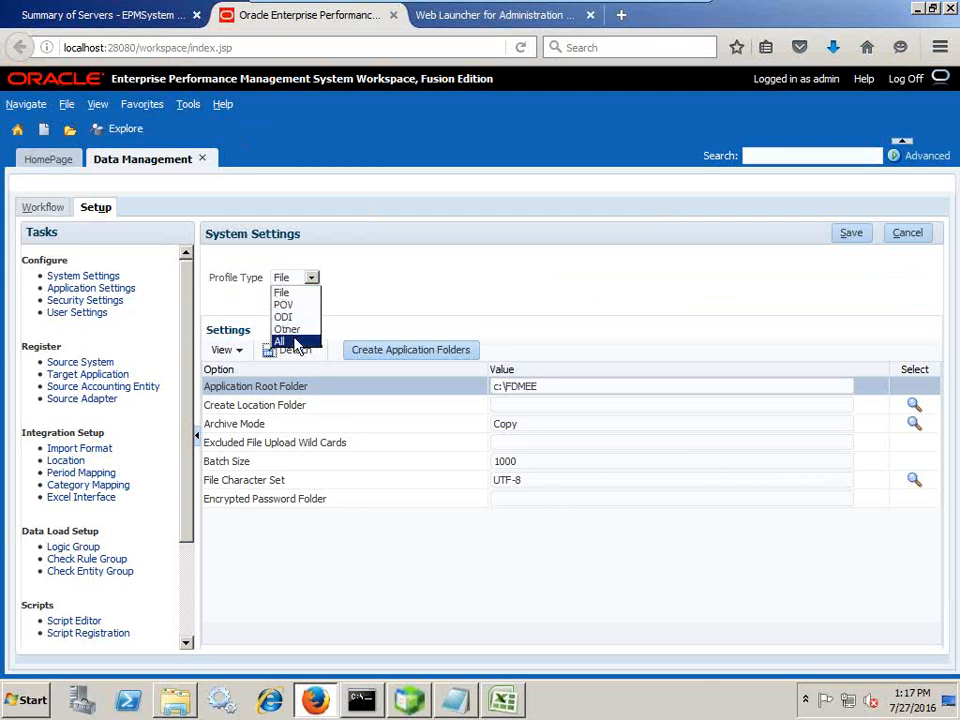
left_click(326, 294)
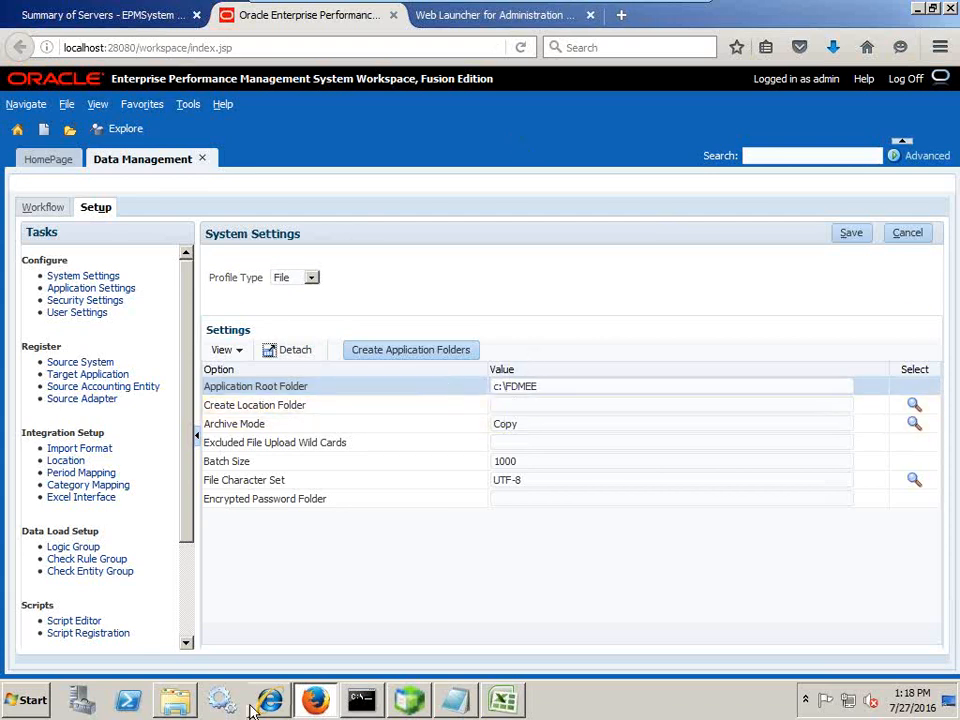
Switch to Windows Explorer and check the inbox, outbox and data folders inside C:\FDMEE, the application root folder.
left_click(175, 699)
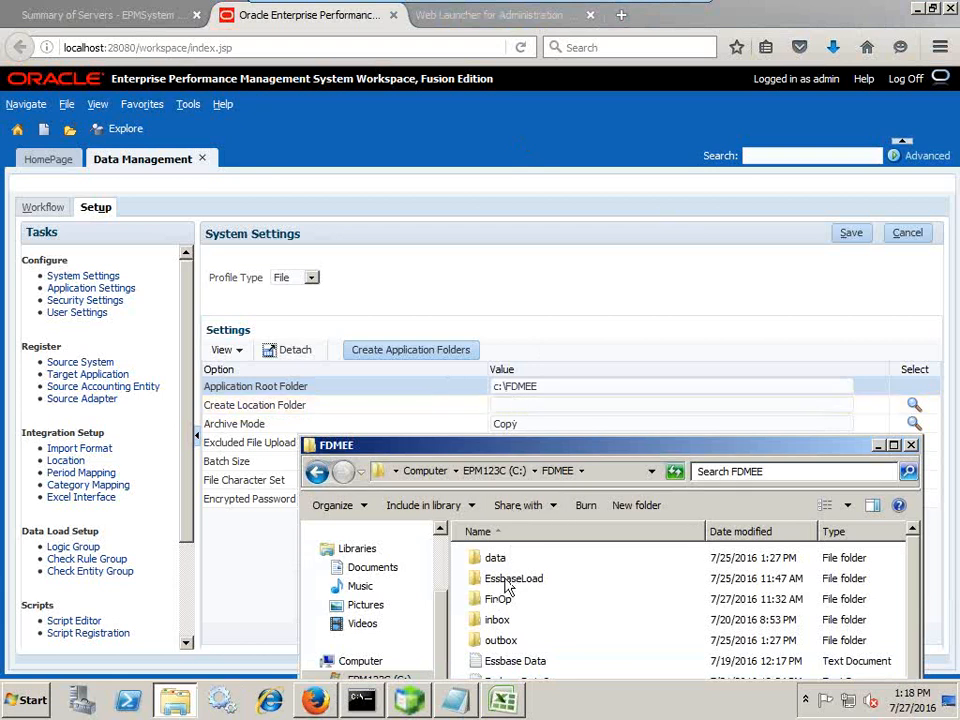
left_click(503, 622)
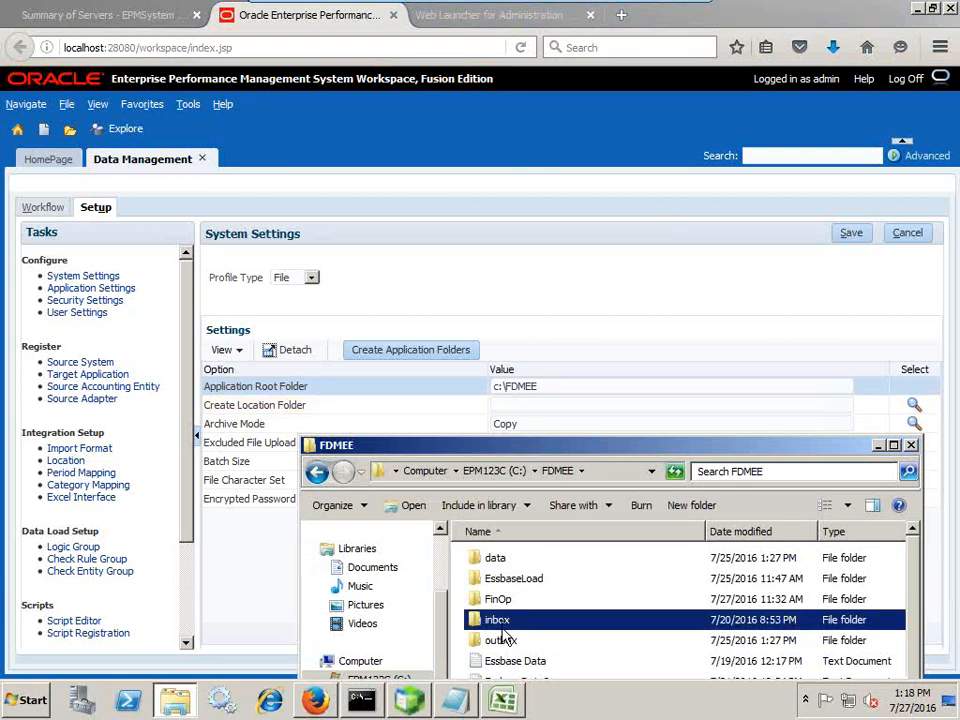
left_click(507, 638)
left_click(505, 622)
left_click(505, 640)
left_click(506, 562)
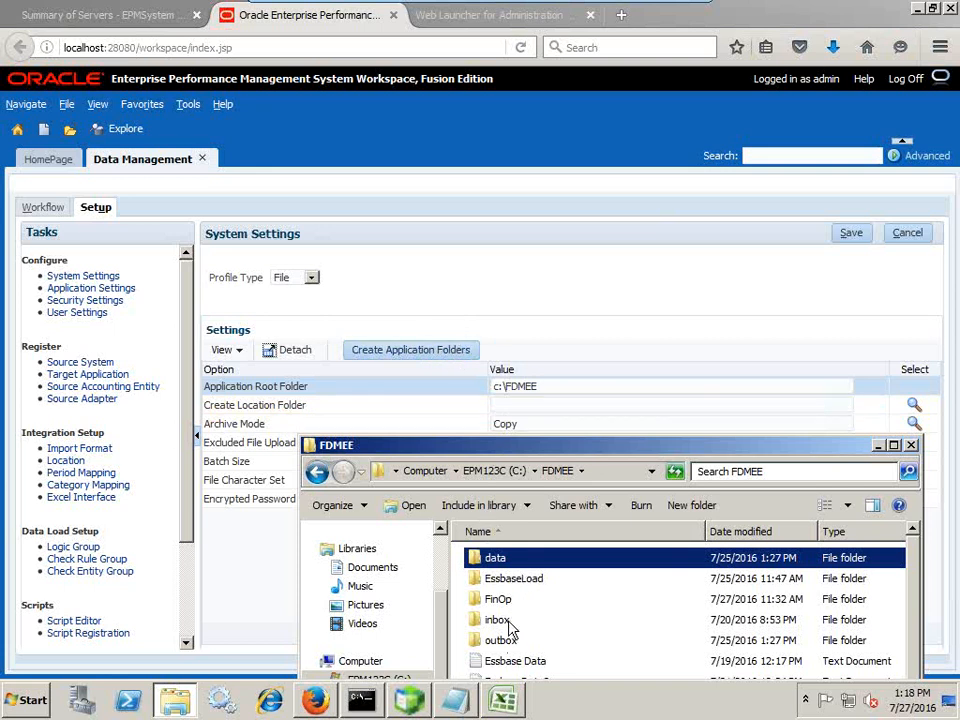
Return to Data Management, open Application Settings and view the list of target applications.
left_click(128, 289)
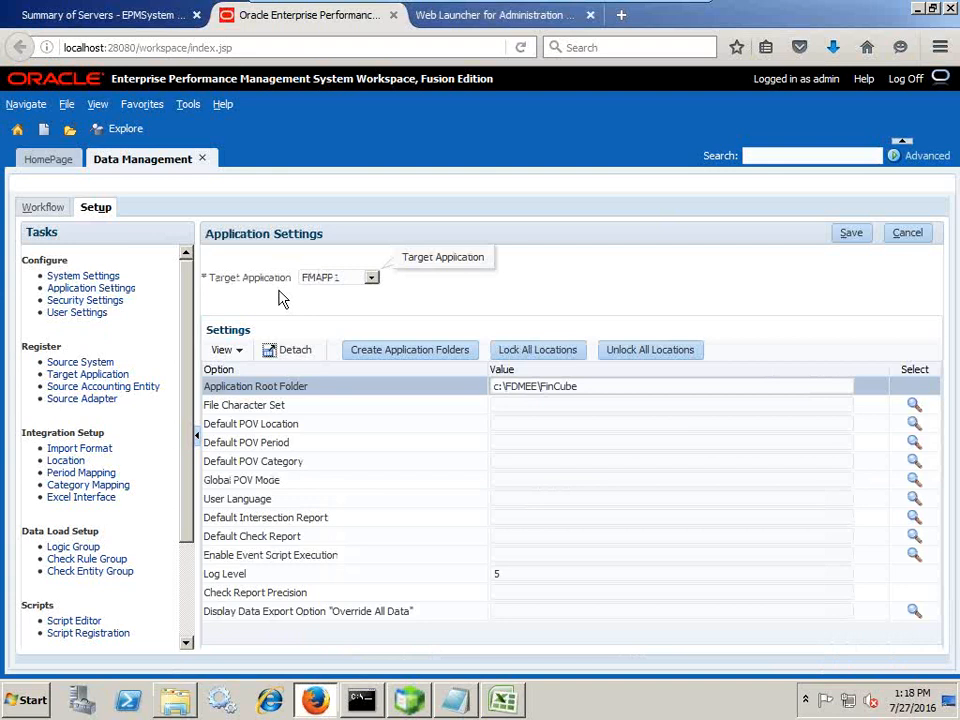
left_click(368, 277)
left_click(428, 289)
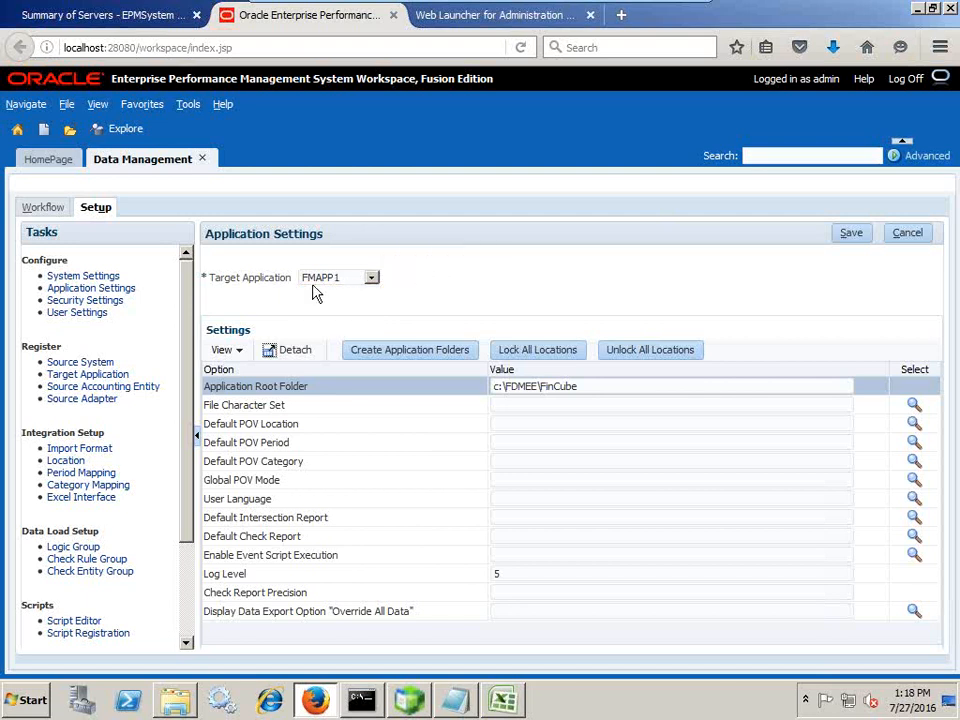
Open the Source System registration and review the details of the File source system.
left_click(90, 368)
mouse_move(39, 343)
left_mouse_down()
mouse_move(64, 343)
mouse_move(22, 357)
mouse_move(22, 348)
left_mouse_up()
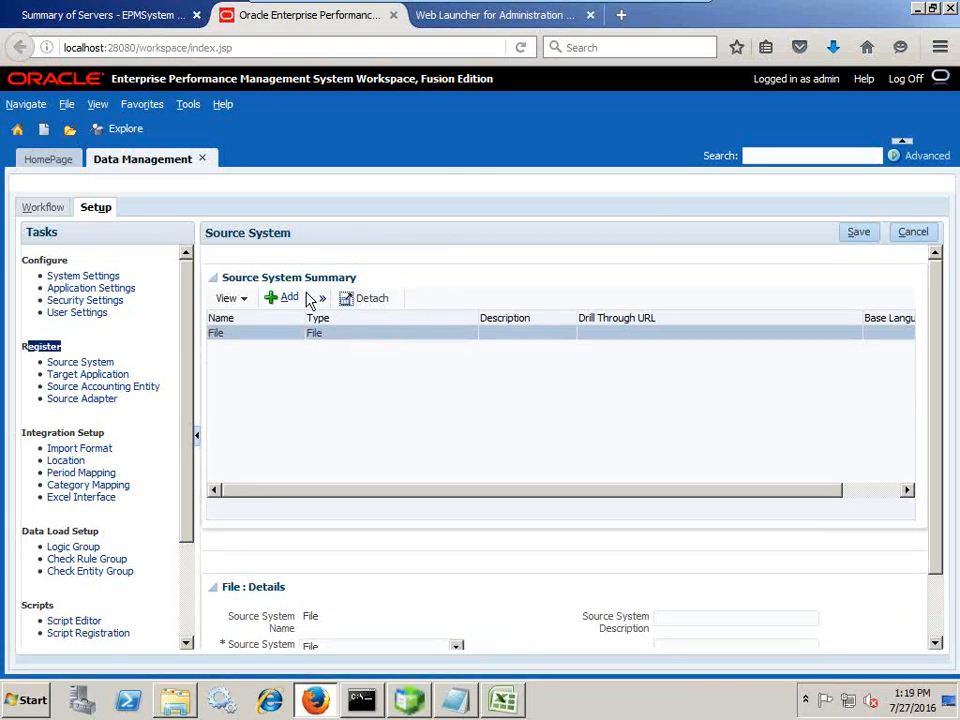
scroll(396, 420, "down", 2)
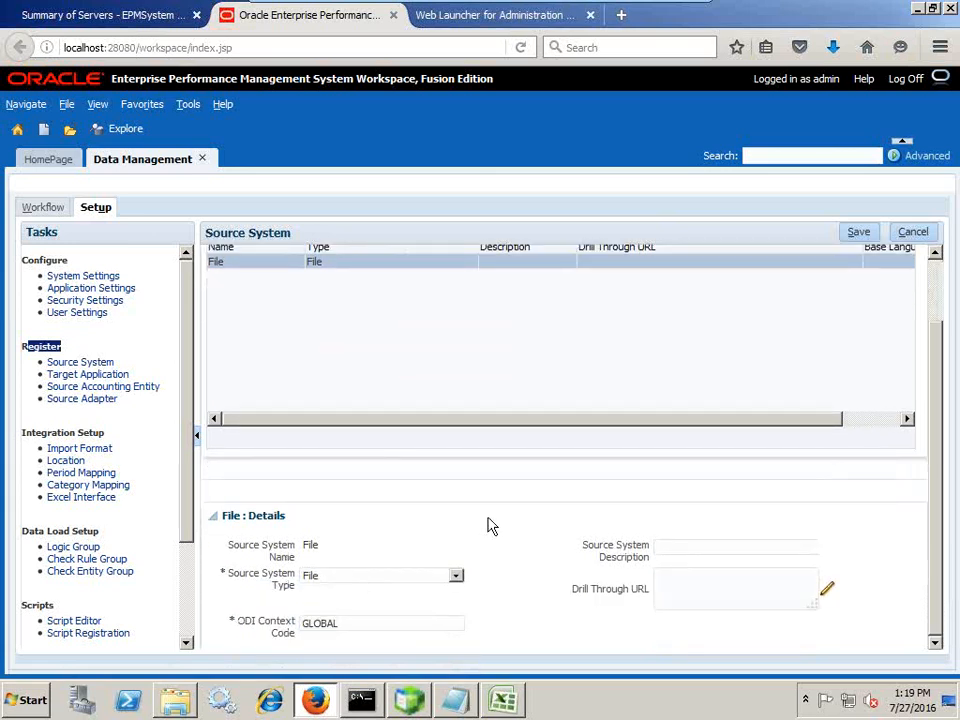
scroll(489, 525, "up", 2)
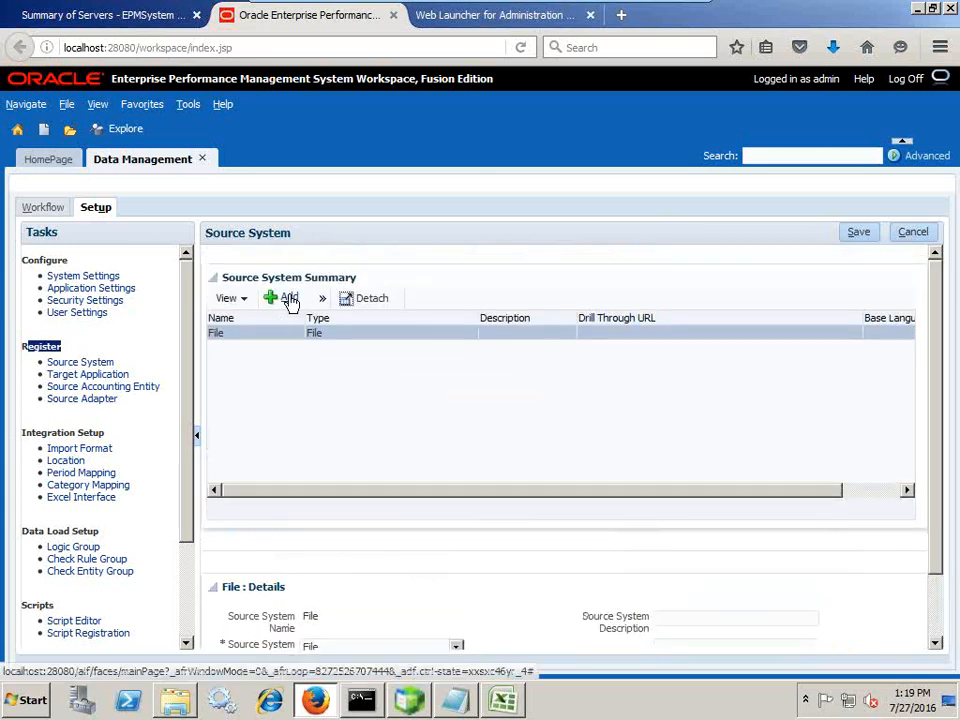
Start a new source system entry, review the source system types offered, and discard the entry.
left_click(289, 300)
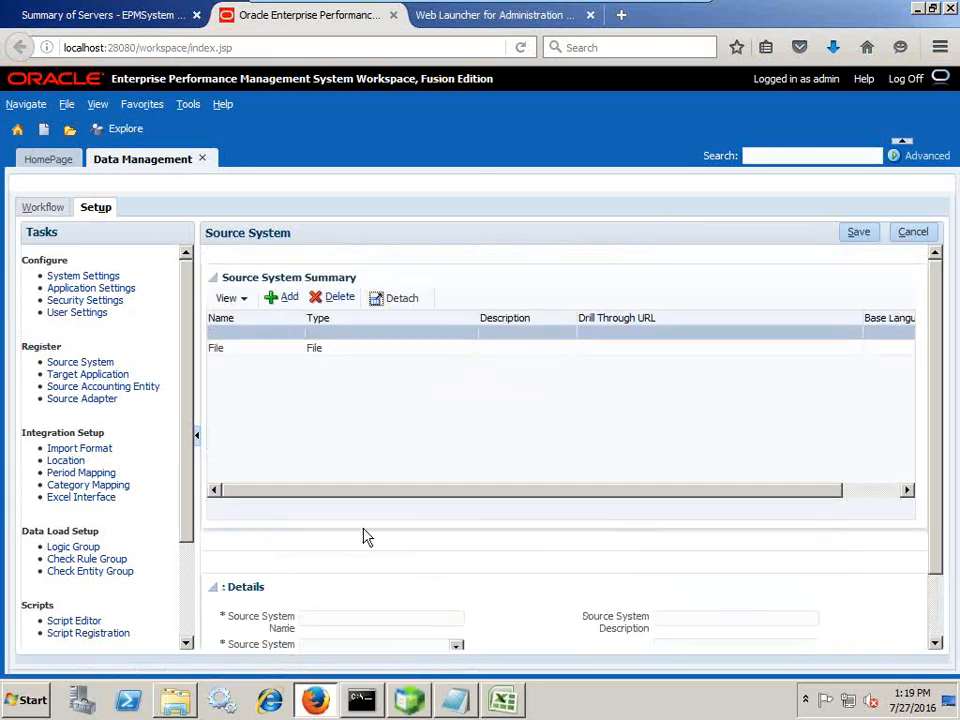
scroll(430, 585, "down", 2)
left_click(421, 579)
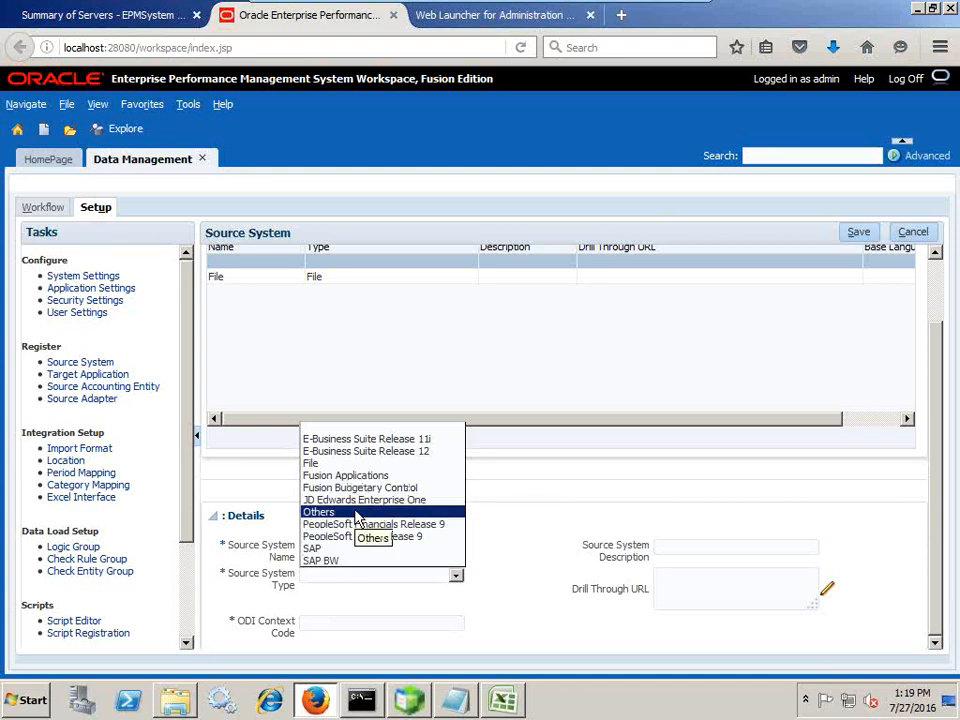
left_click(541, 506)
left_click(365, 583)
left_click(544, 542)
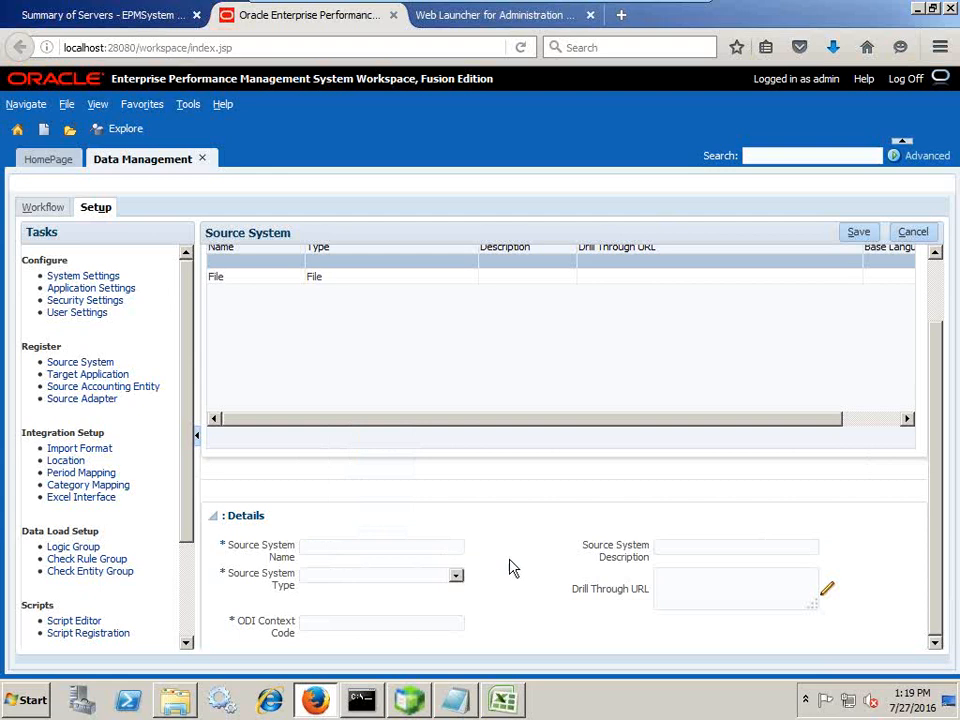
scroll(527, 561, "up", 2)
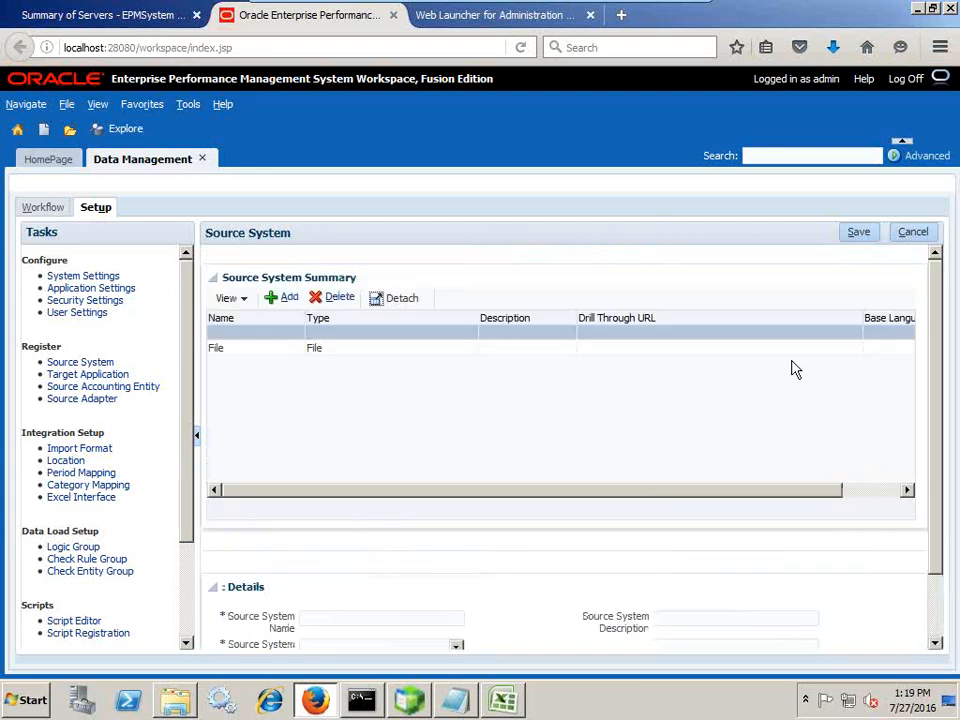
left_click(913, 233)
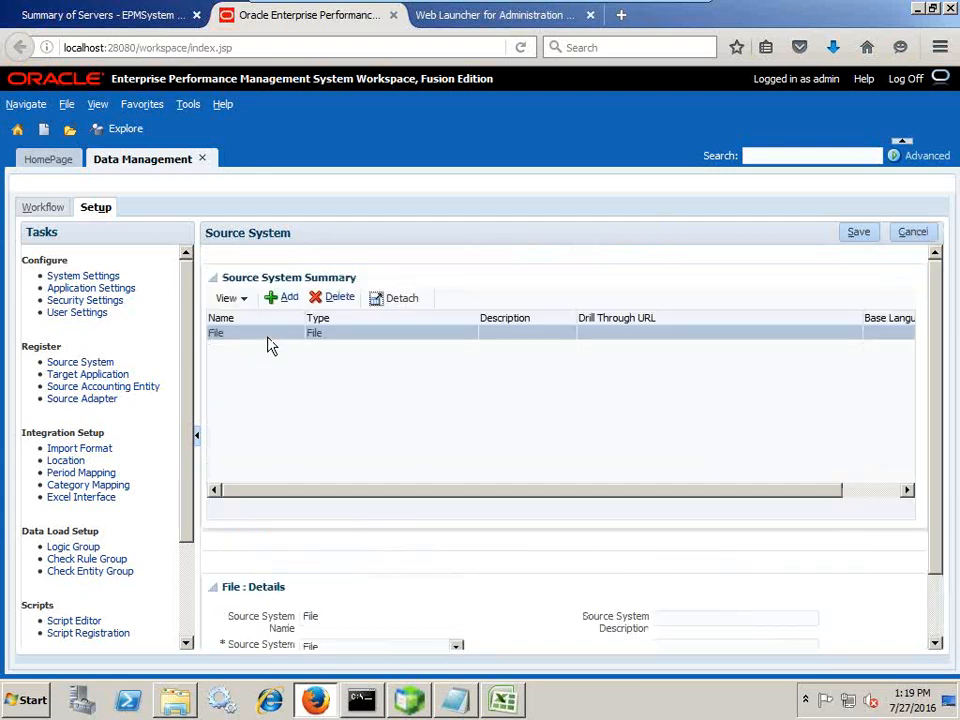
Add the Essbase application FinOps-FinDB as a new target application.
left_click(112, 376)
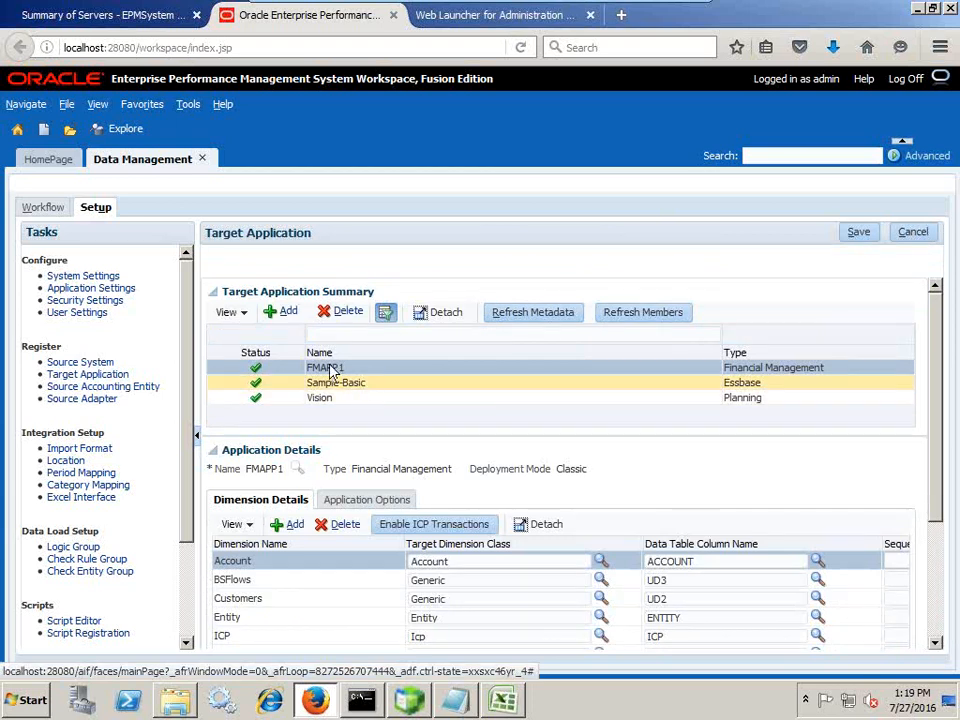
left_click(287, 314)
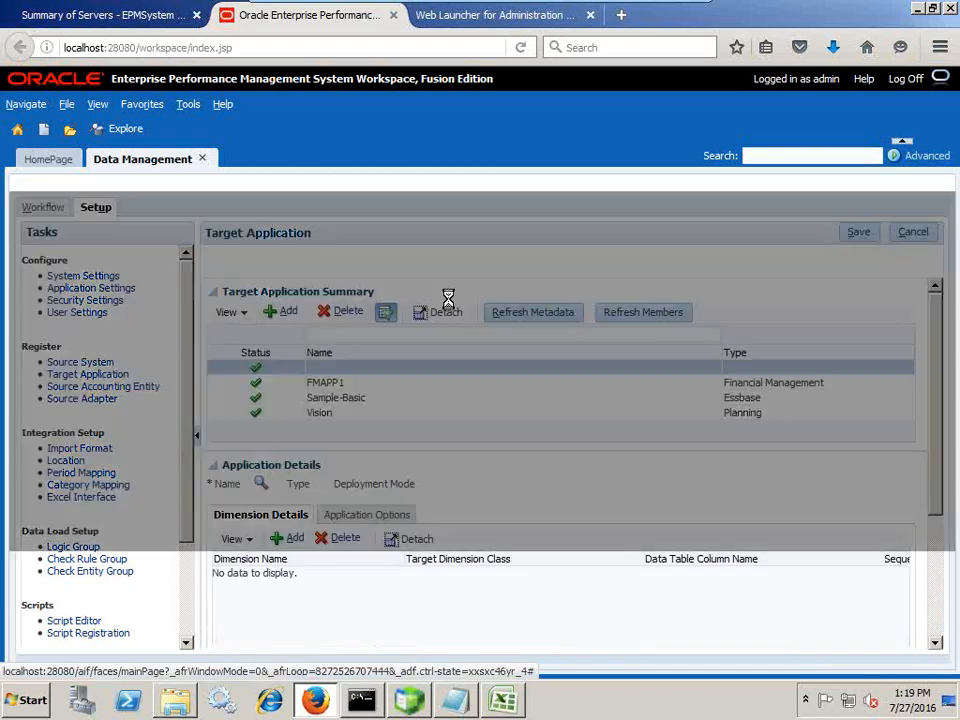
left_click(458, 286)
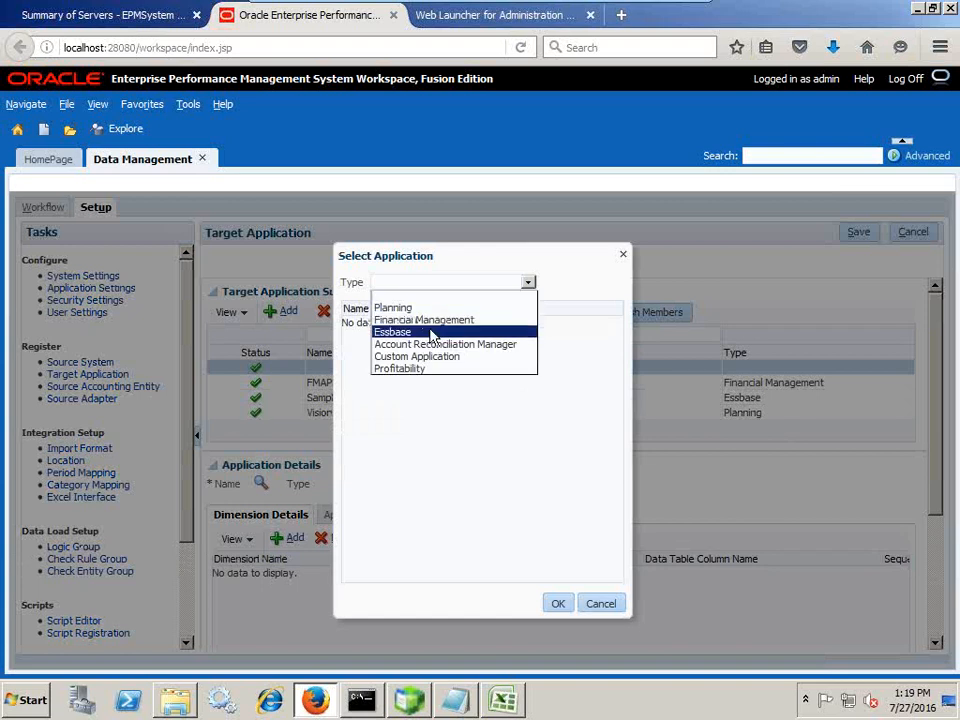
left_click(426, 332)
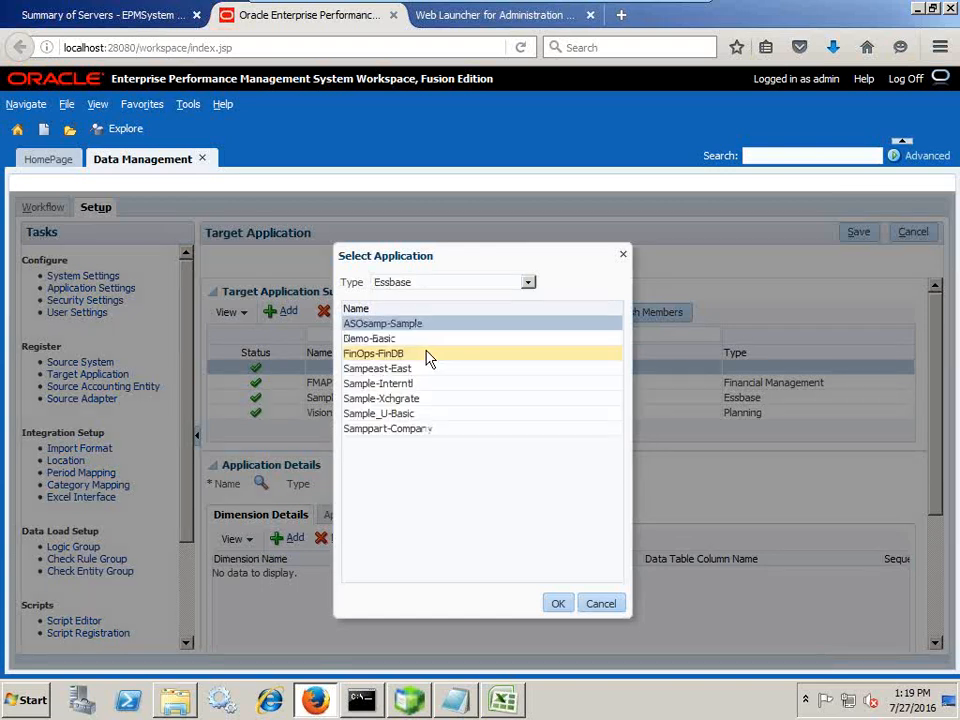
left_click(410, 355)
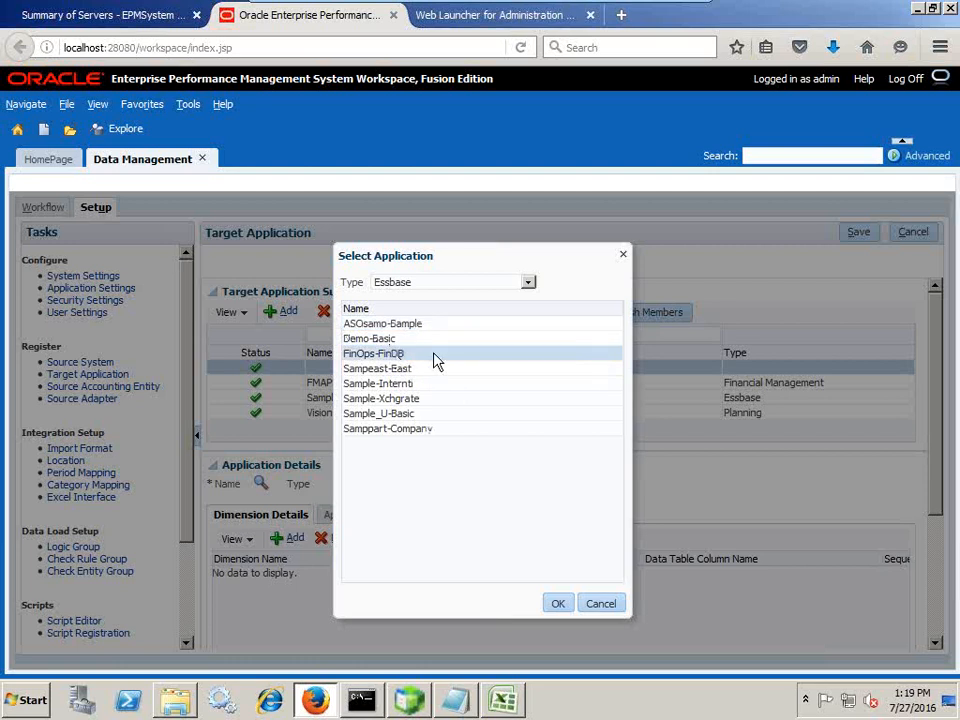
left_click(558, 603)
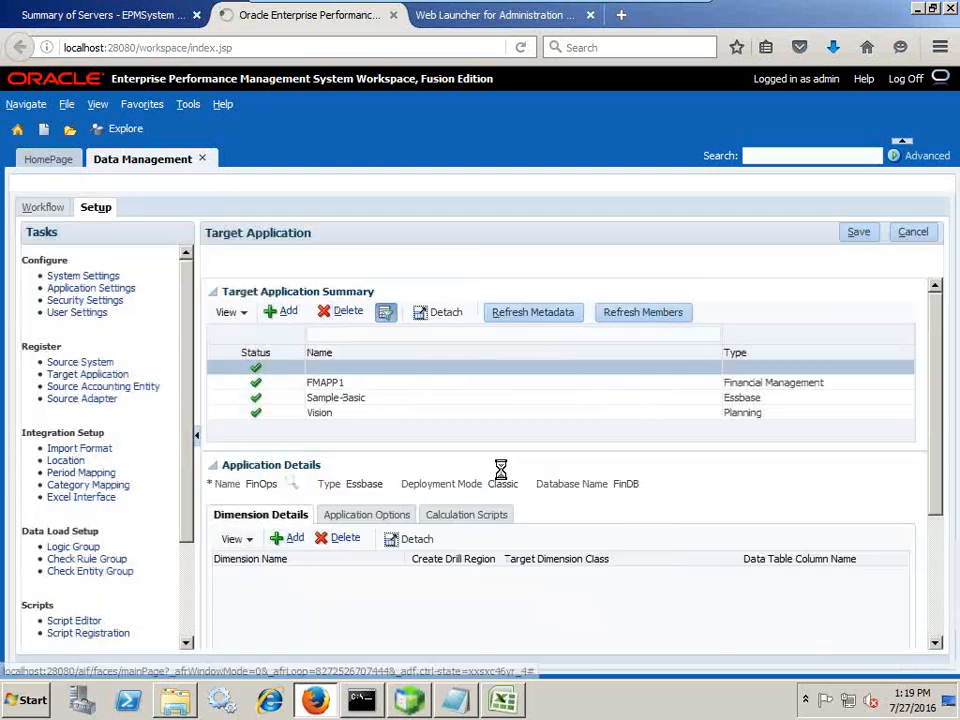
Enter FinCube in the name filter of the target application summary and save the new target application.
left_click(355, 333)
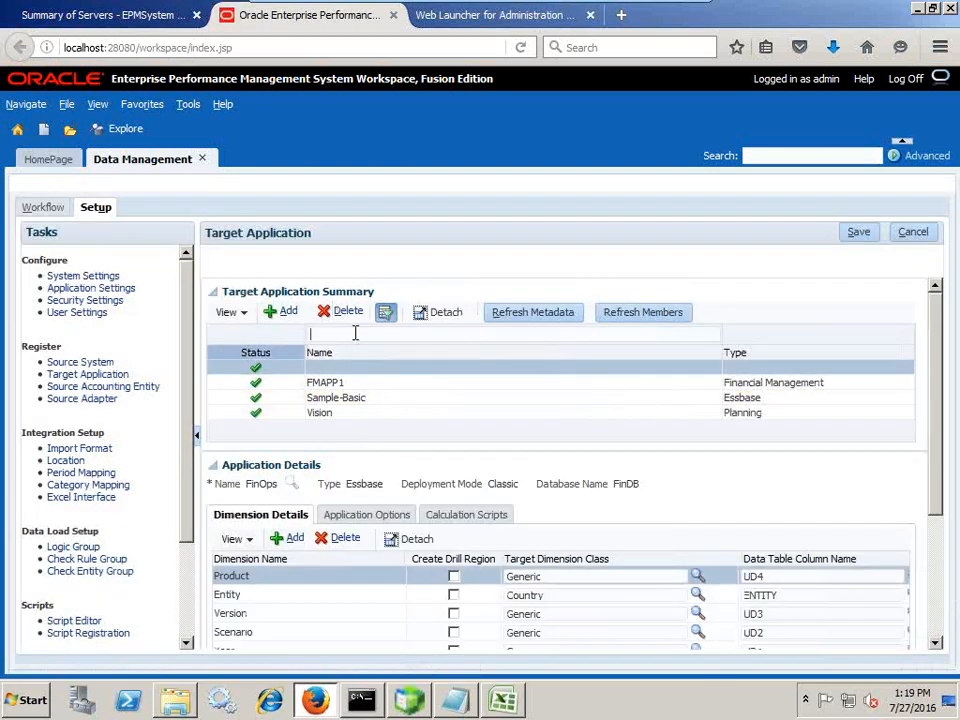
type("FinCube")
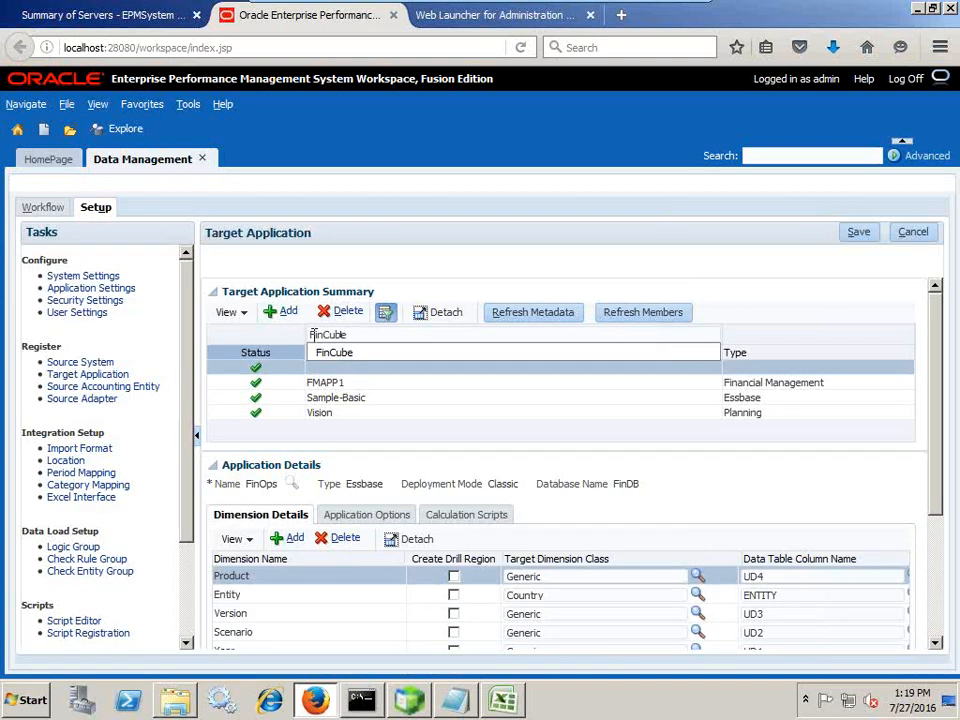
left_click(820, 307)
left_click(862, 233)
Review the FinOps dimension classes and data table column names, and save the target application again.
scroll(632, 557, "down", 2)
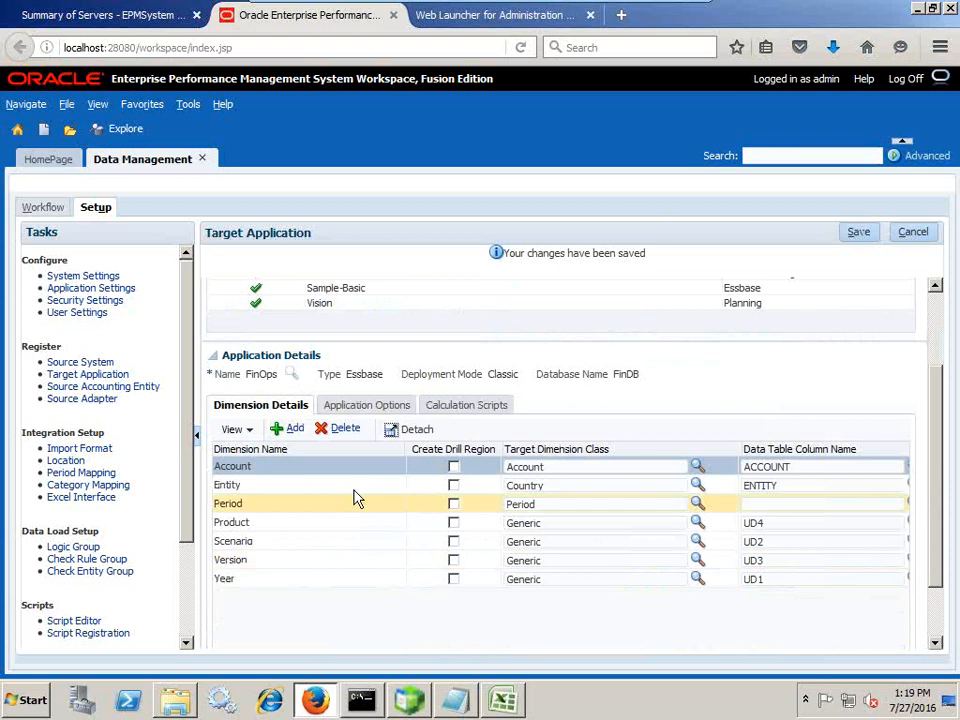
scroll(356, 399, "up", 2)
scroll(309, 522, "down", 3)
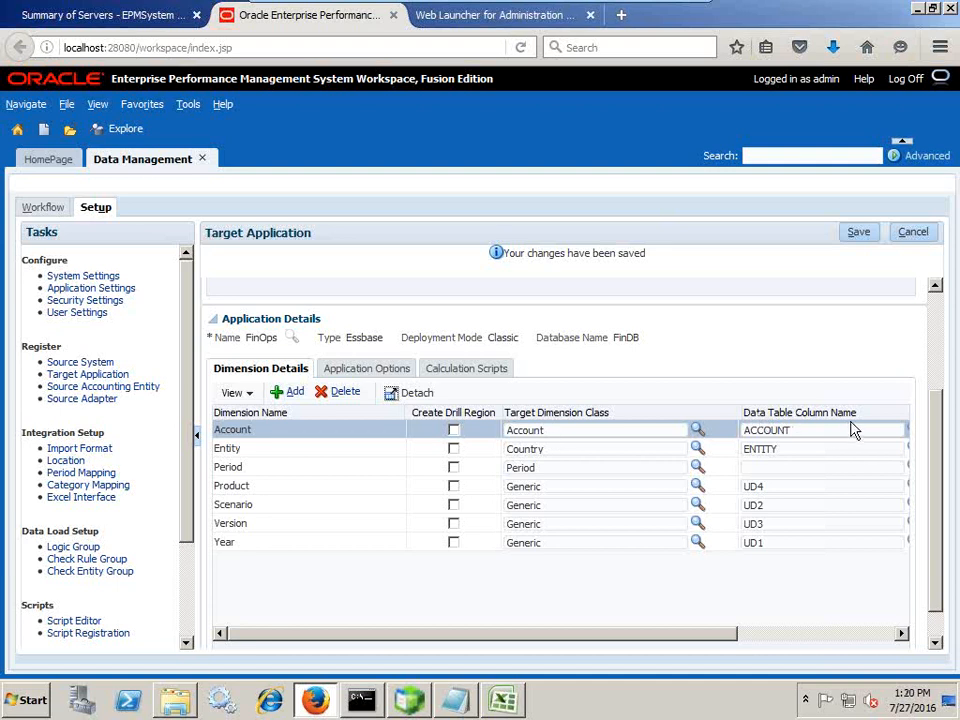
left_click_drag(724, 636, 588, 638)
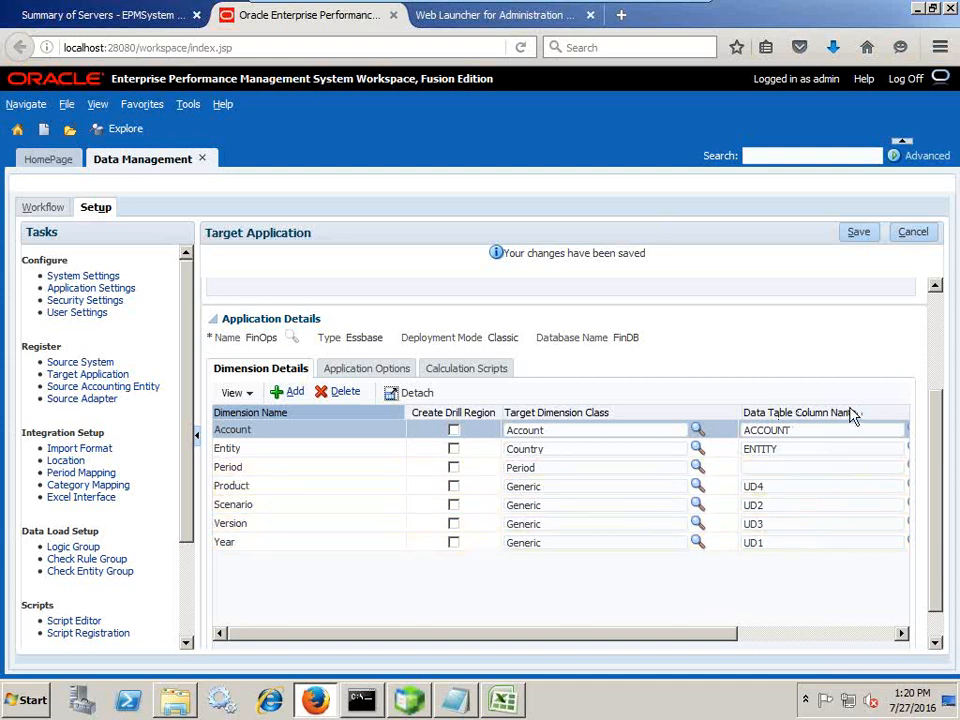
left_click(866, 236)
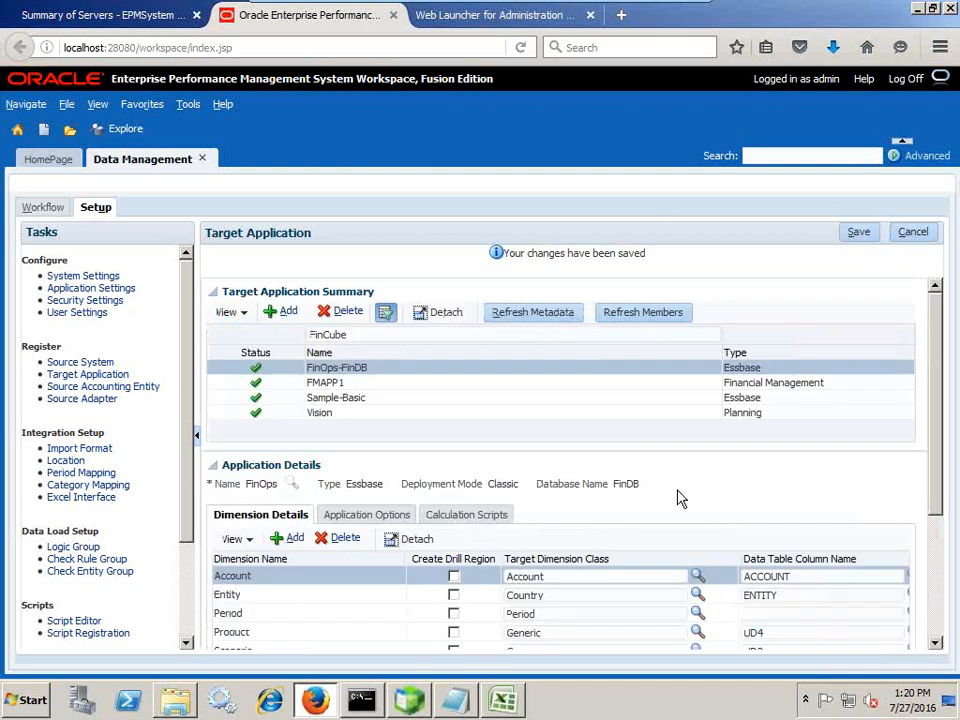
scroll(677, 498, "down", 2)
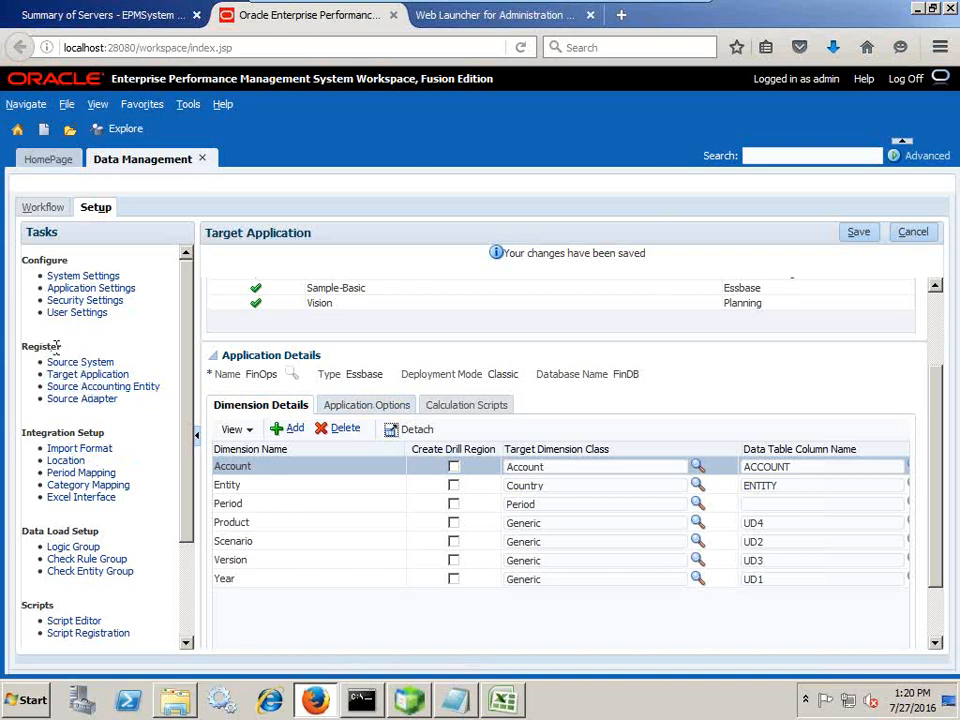
Open the Import Format page of the integration setup.
left_click_drag(57, 350, 27, 352)
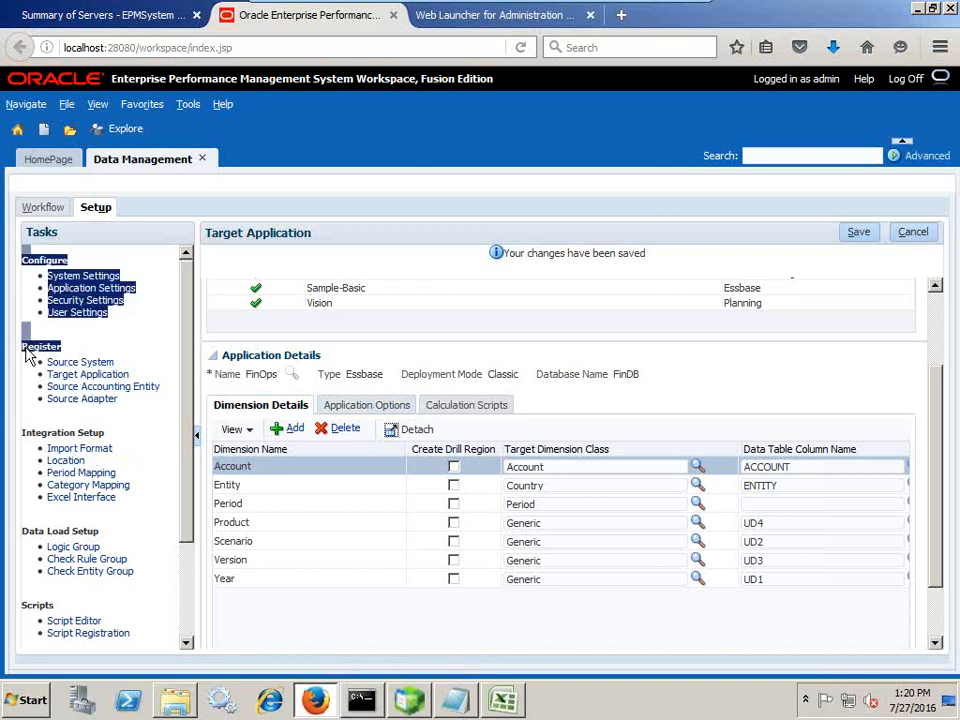
left_click(46, 345)
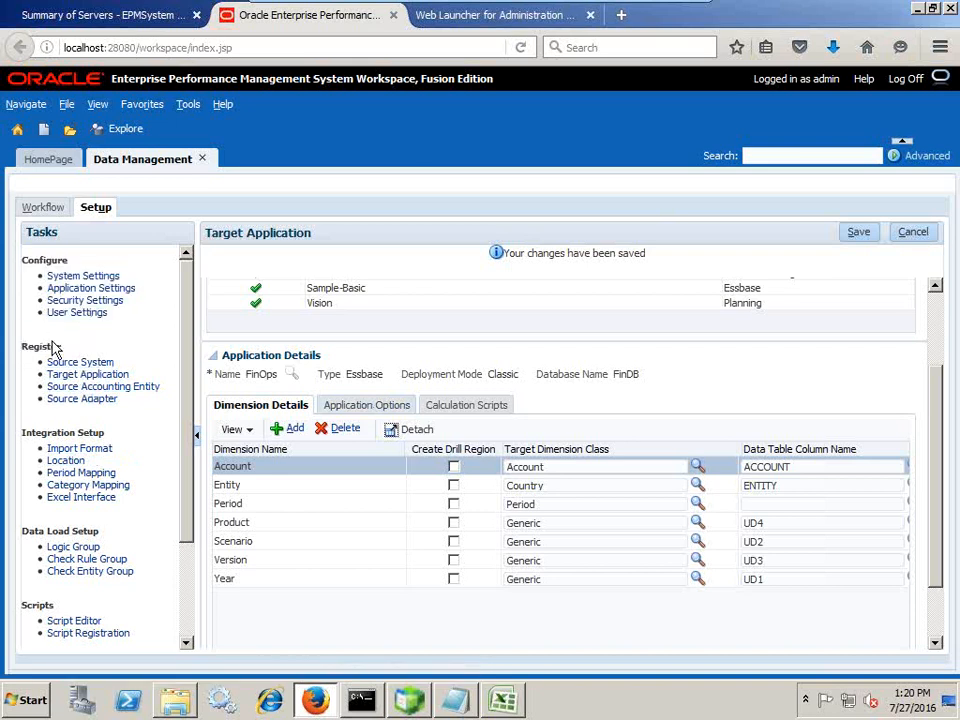
left_click(106, 452)
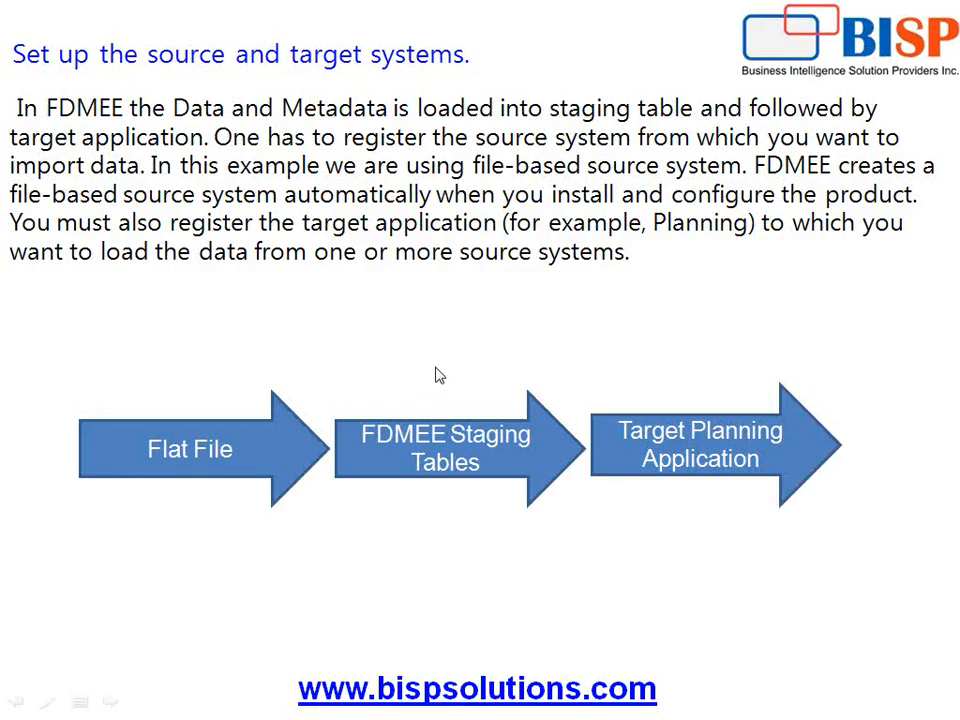
scroll(437, 368, "up", 1)
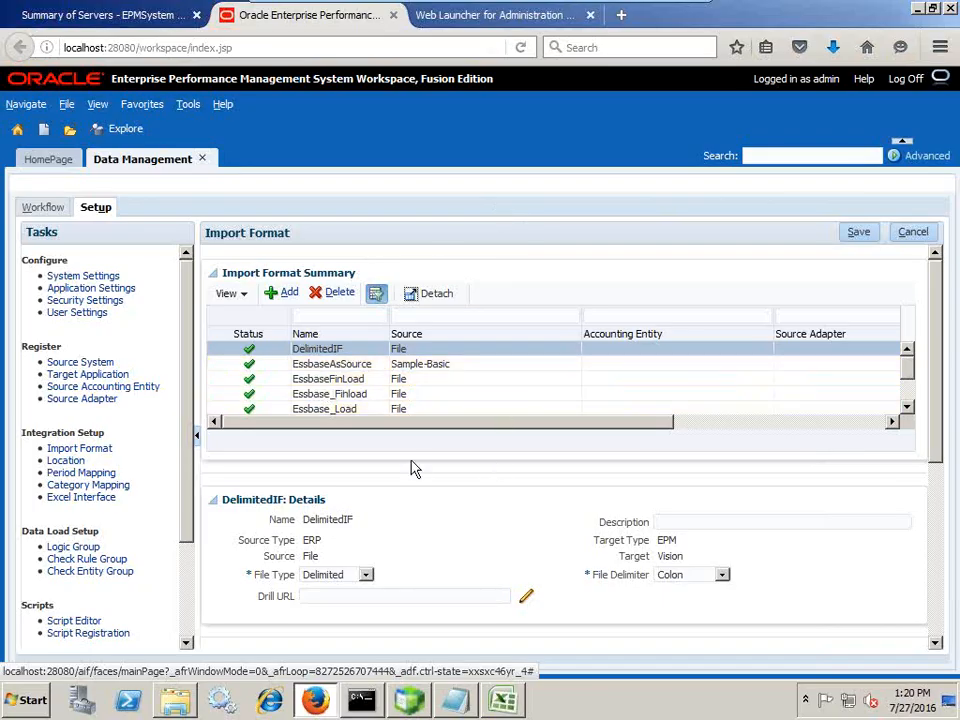
Add a new import format with source type ERP and name it FinCube.
left_click(286, 291)
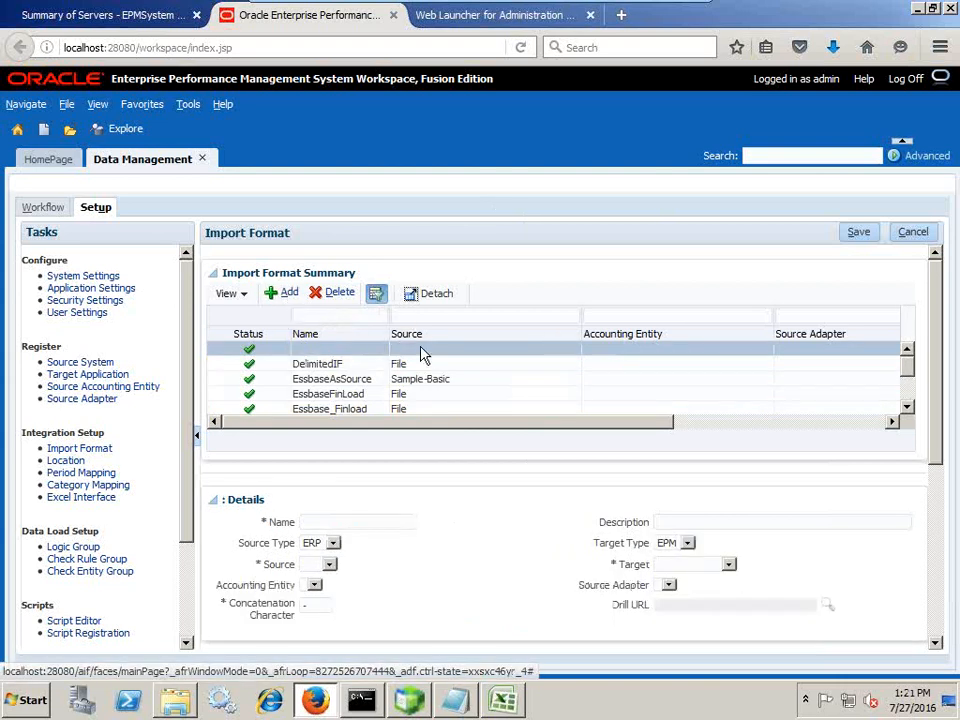
left_click(333, 543)
left_click(335, 556)
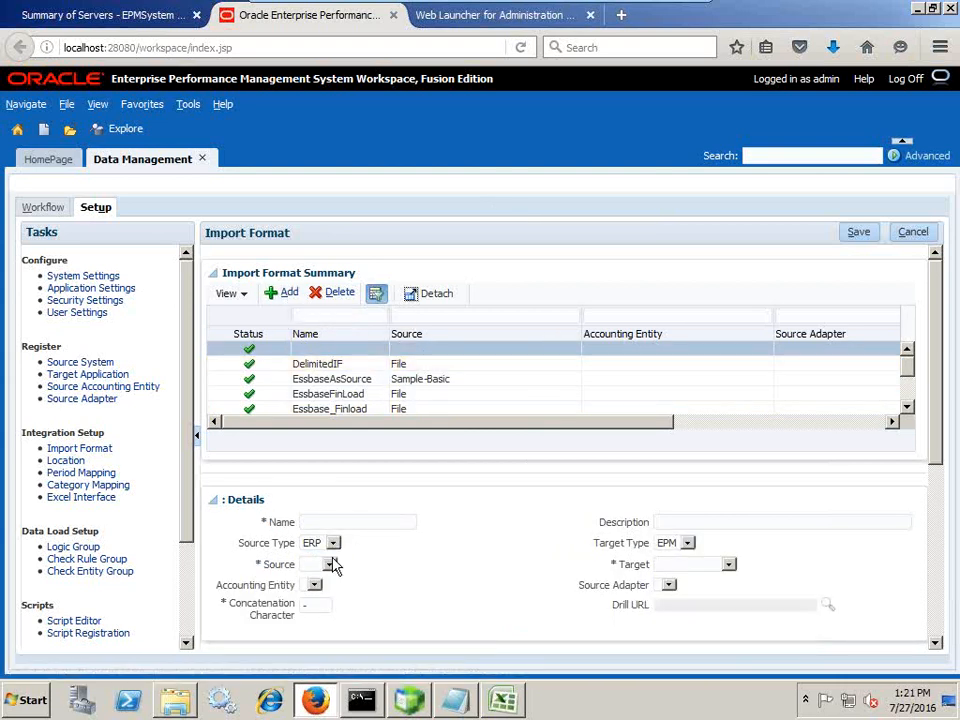
left_click(338, 522)
type("Fin")
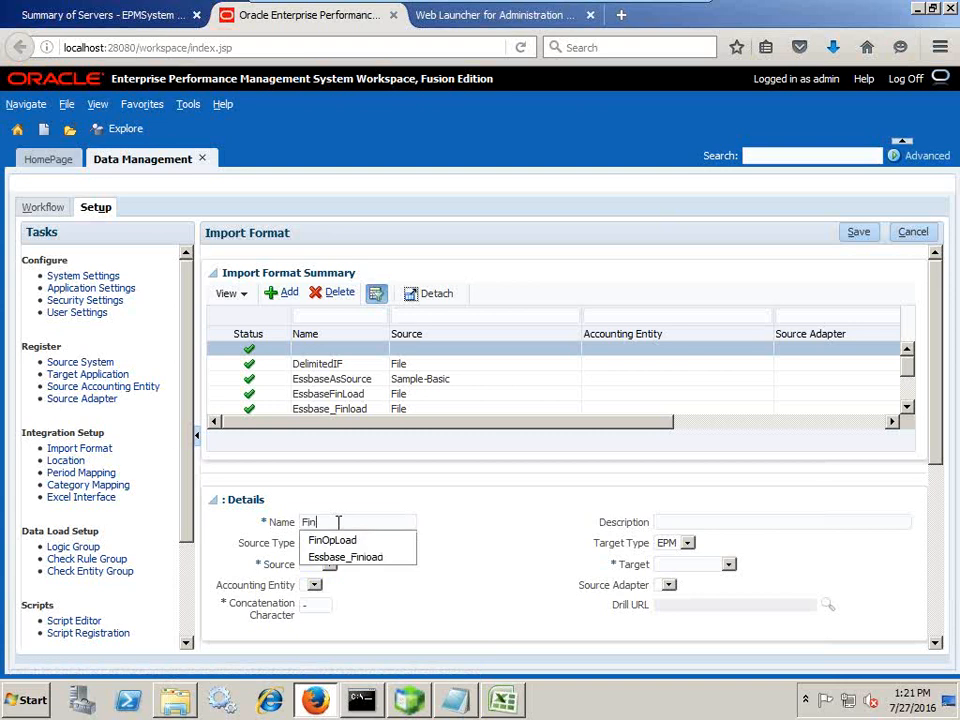
type("Cube")
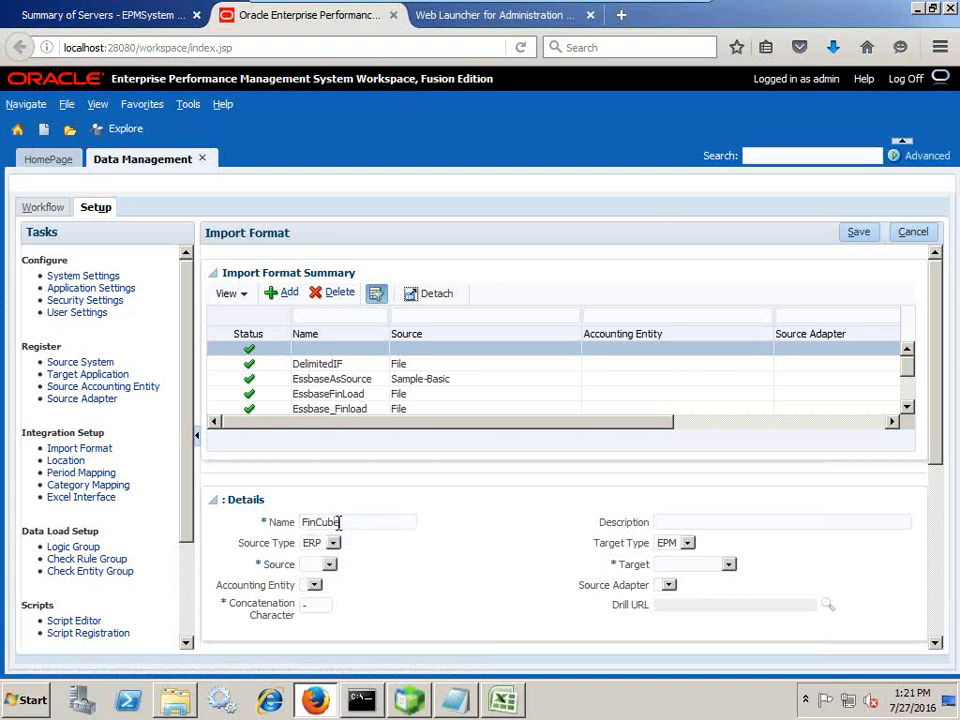
Set the new import format's source to File and its target to FinOps-FinDB.
left_click(330, 566)
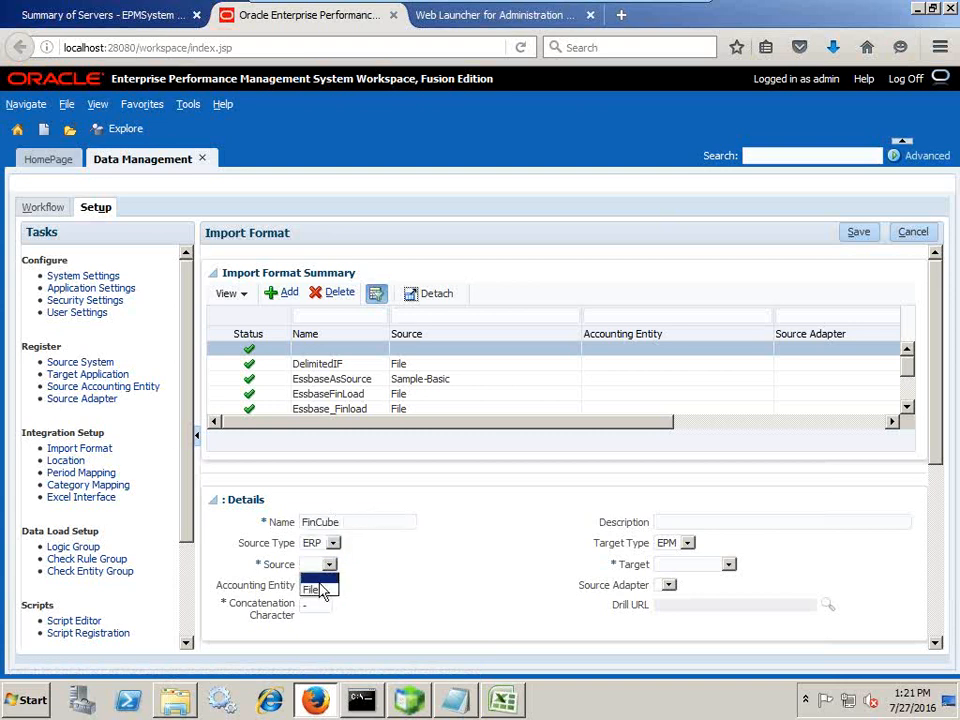
left_click(319, 581)
left_click(331, 564)
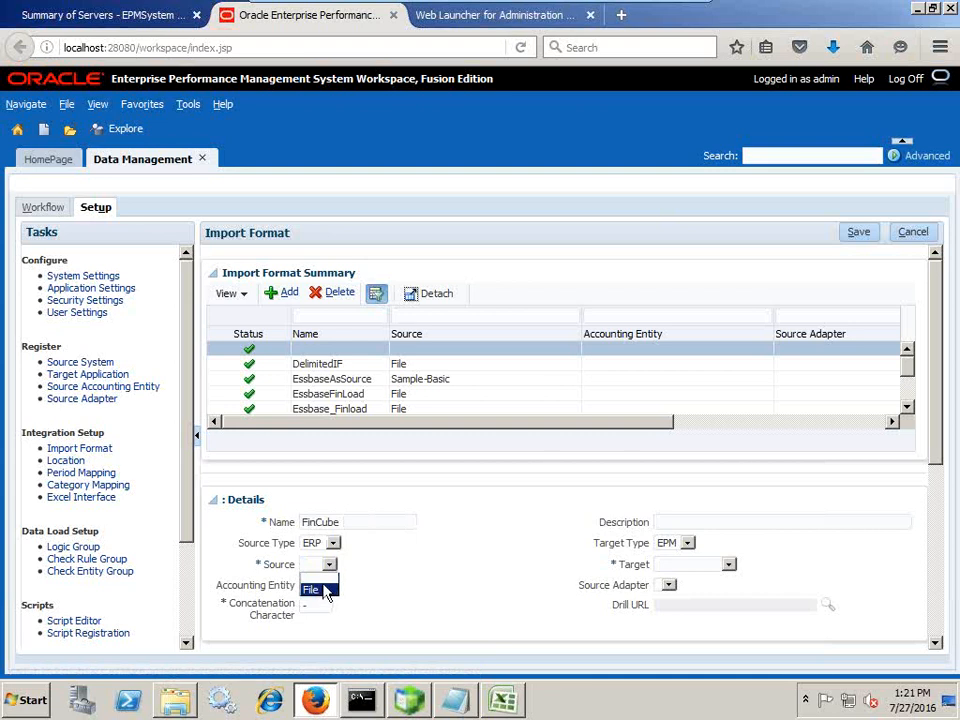
left_click(328, 589)
left_click(675, 567)
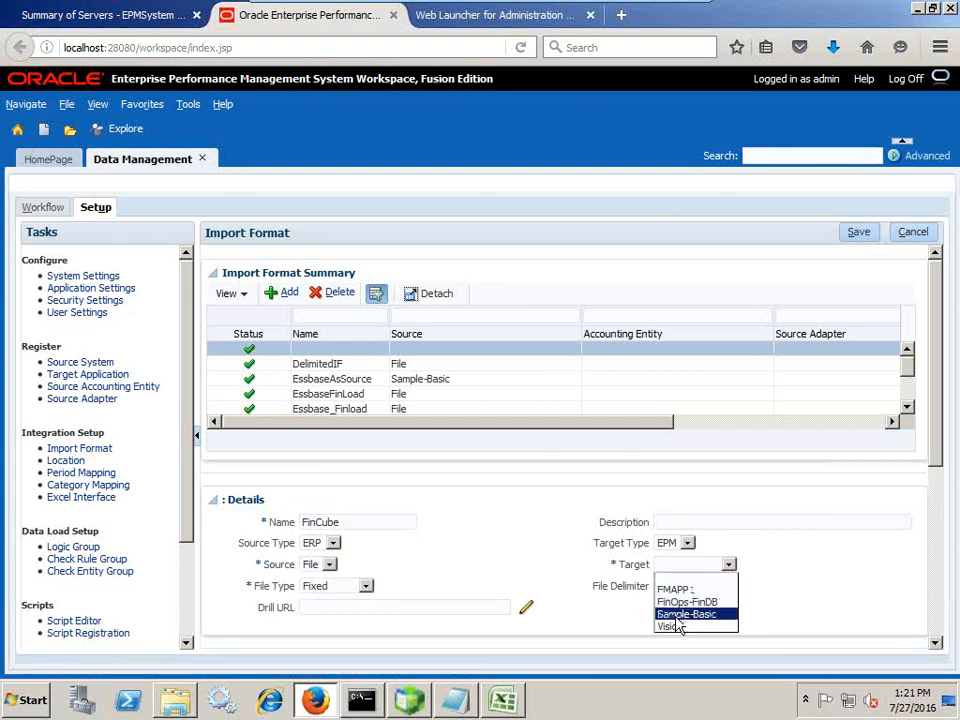
left_click(680, 604)
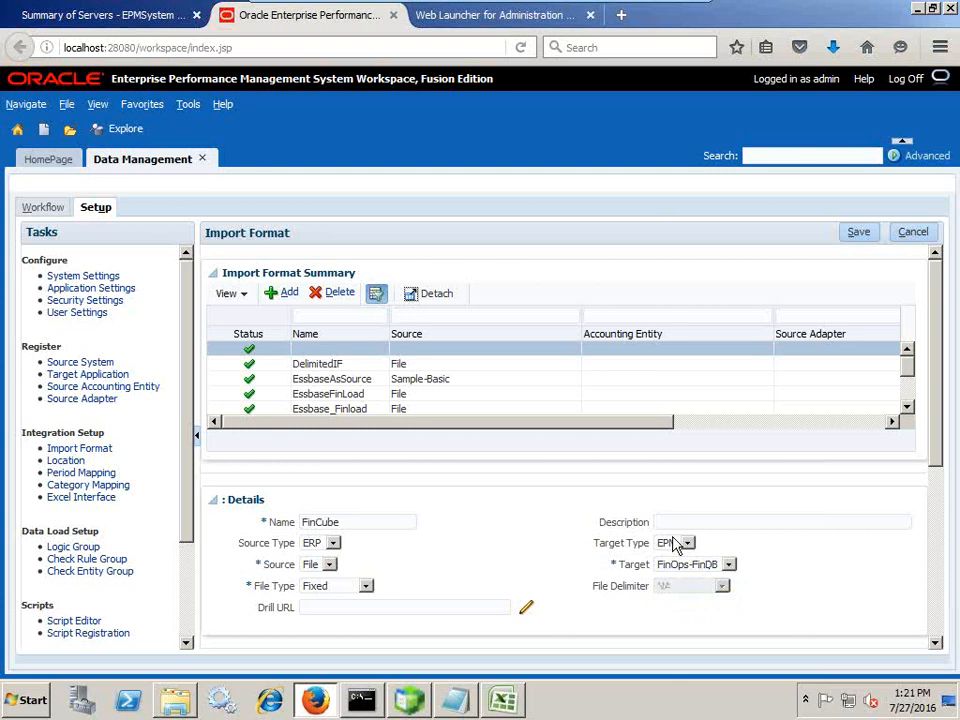
Set the file type to Delimited with a comma delimiter, checking against the NetIncome file, and save the import format.
left_click(366, 586)
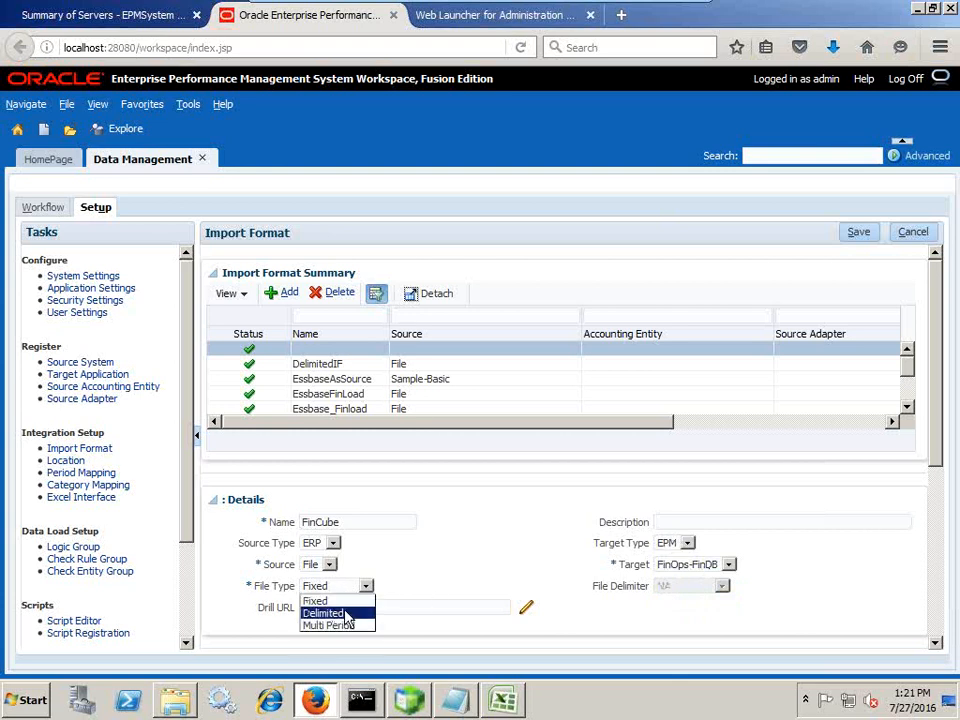
left_click(345, 612)
left_click(456, 699)
left_click_drag(365, 405, 372, 406)
left_click(540, 292)
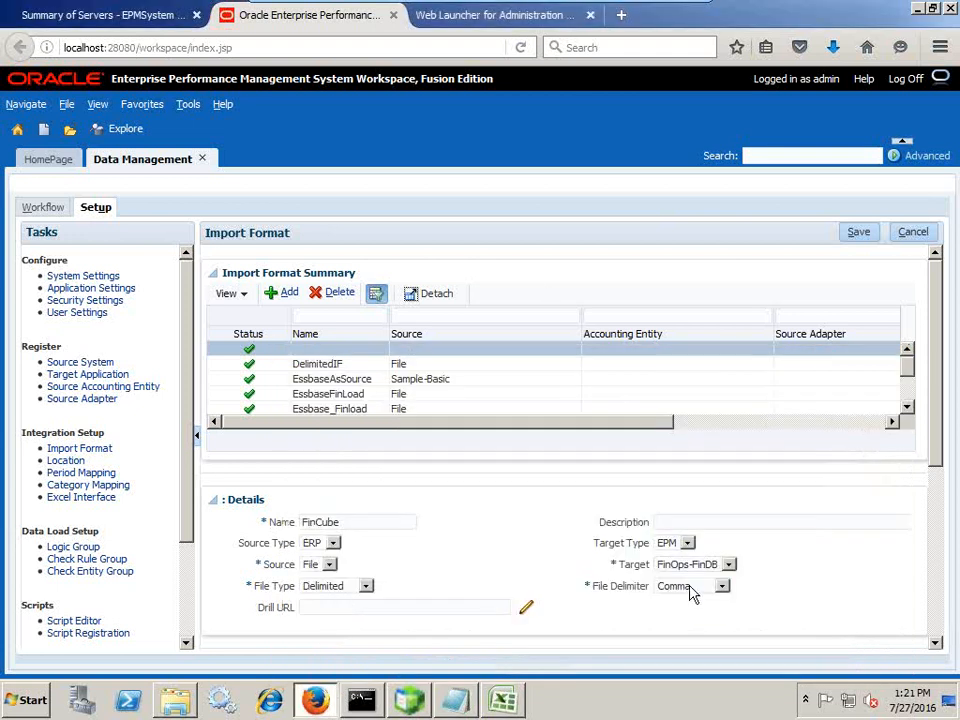
scroll(546, 563, "down", 3)
scroll(804, 436, "up", 3)
left_click(861, 234)
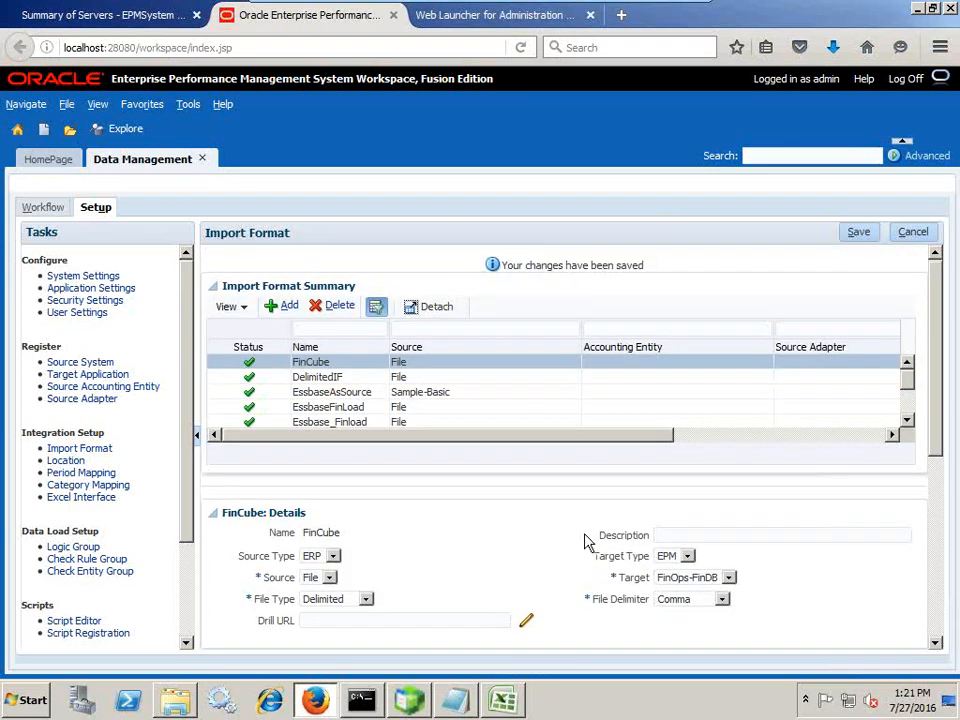
Check the first field in the NetIncome file and map the Account target to source column Account, field number 1.
scroll(583, 538, "down", 6)
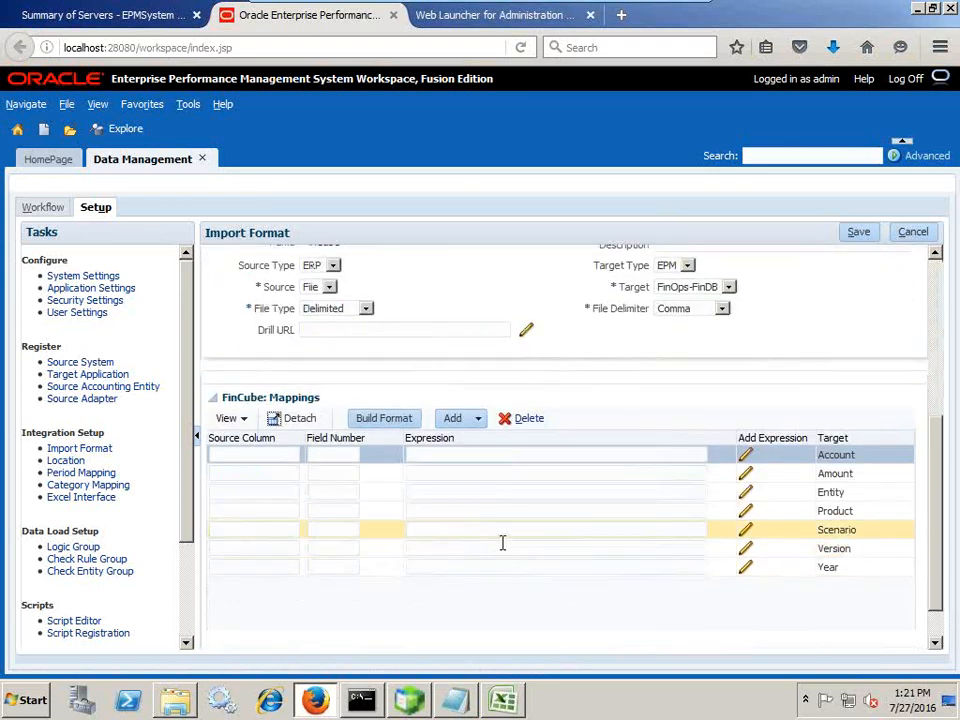
left_click(455, 703)
left_click_drag(413, 358, 519, 520)
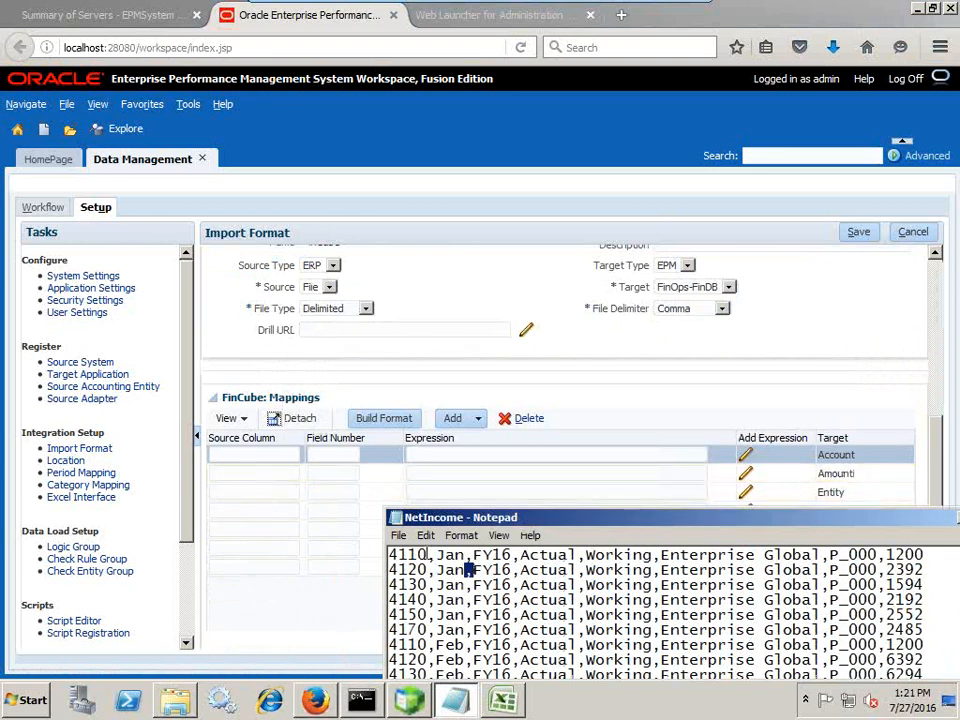
left_click_drag(431, 555, 386, 553)
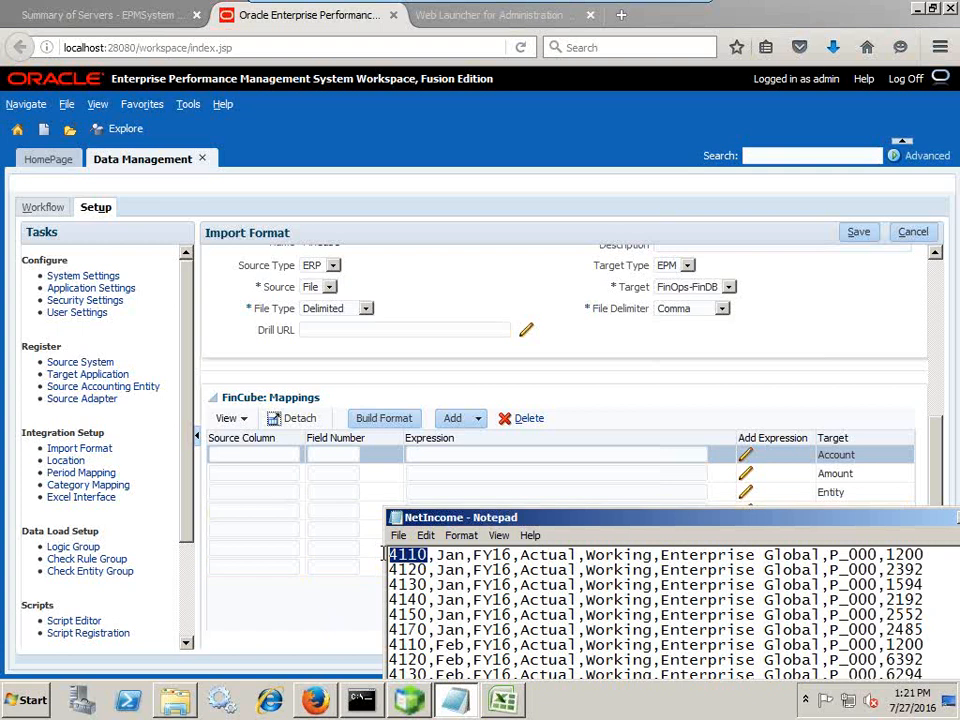
left_click(332, 450)
type("1")
left_click(289, 454)
type("Account")
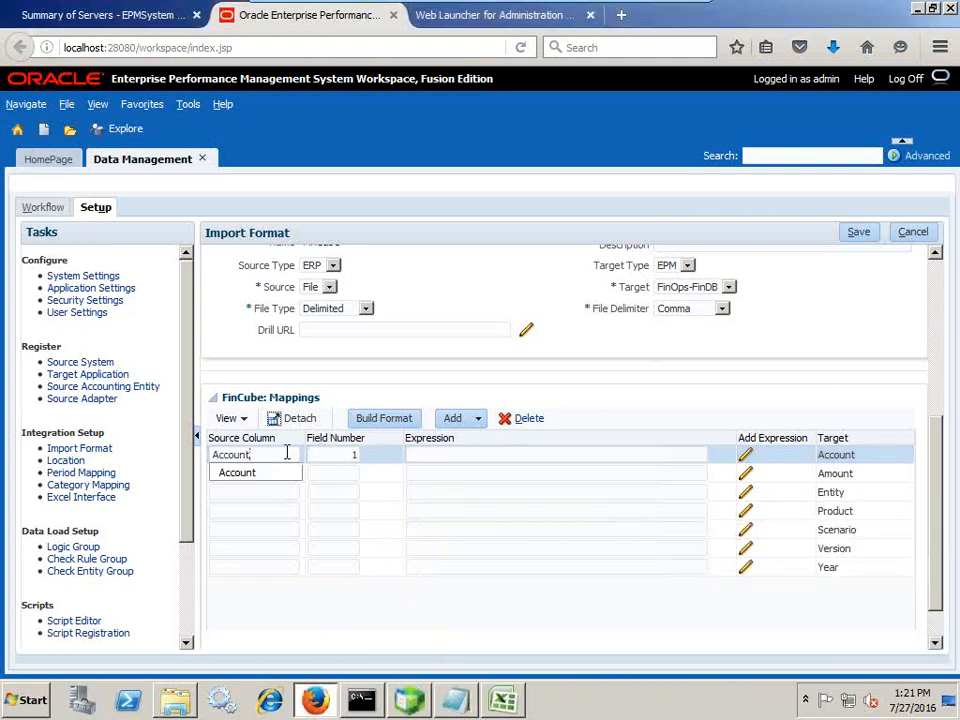
Check the field order in the NetIncome file and map the Amount target to source column Amoount, field number 8.
key("alt+Tab")
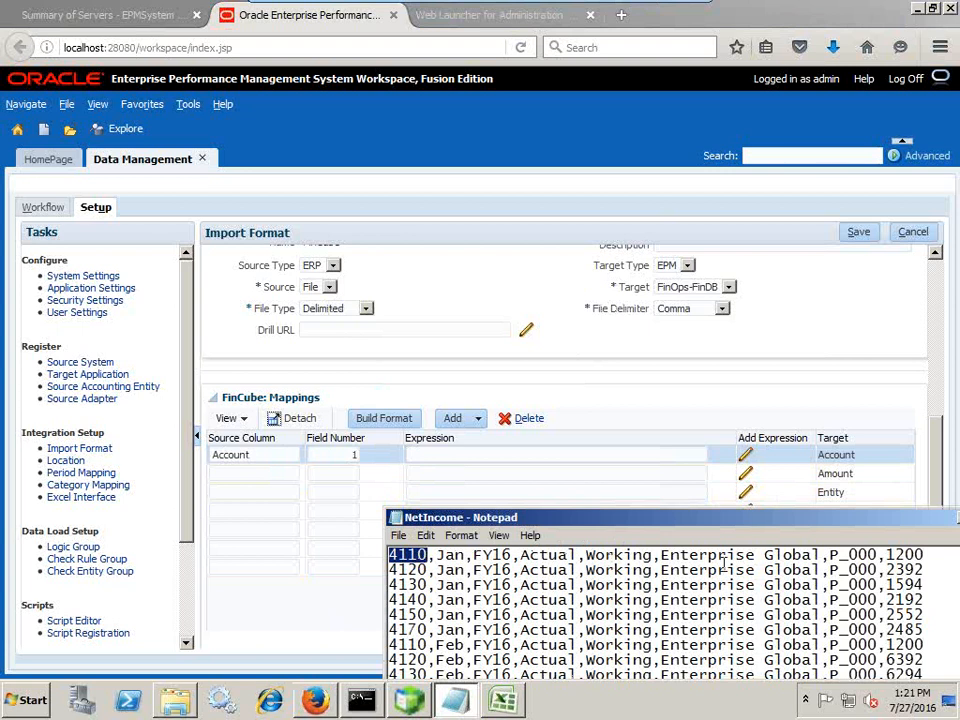
left_click(329, 474)
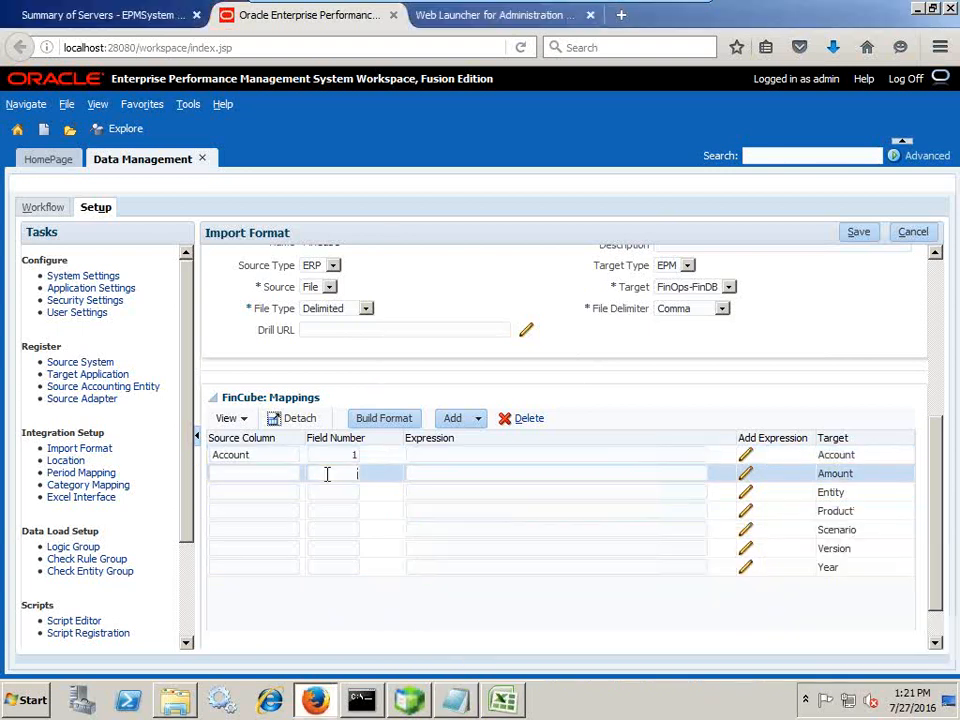
left_click(252, 473)
type("Amoount")
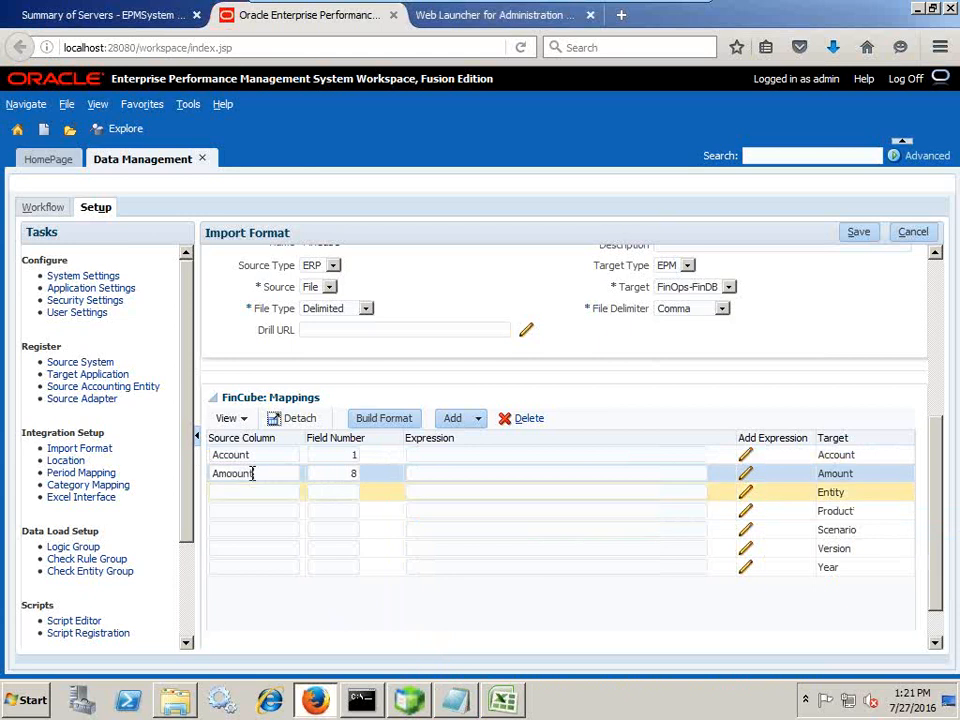
Check the entity's position in the NetIncome file and map the Entity target to source column Entity, field number 6.
left_click(342, 493)
key("alt+Tab")
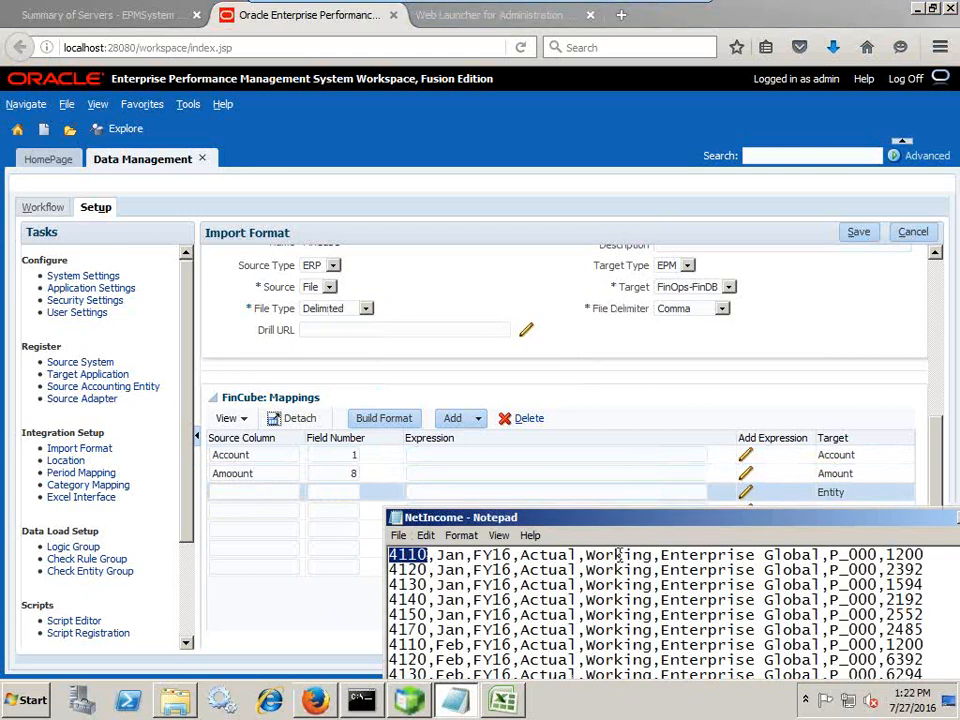
left_click(348, 494)
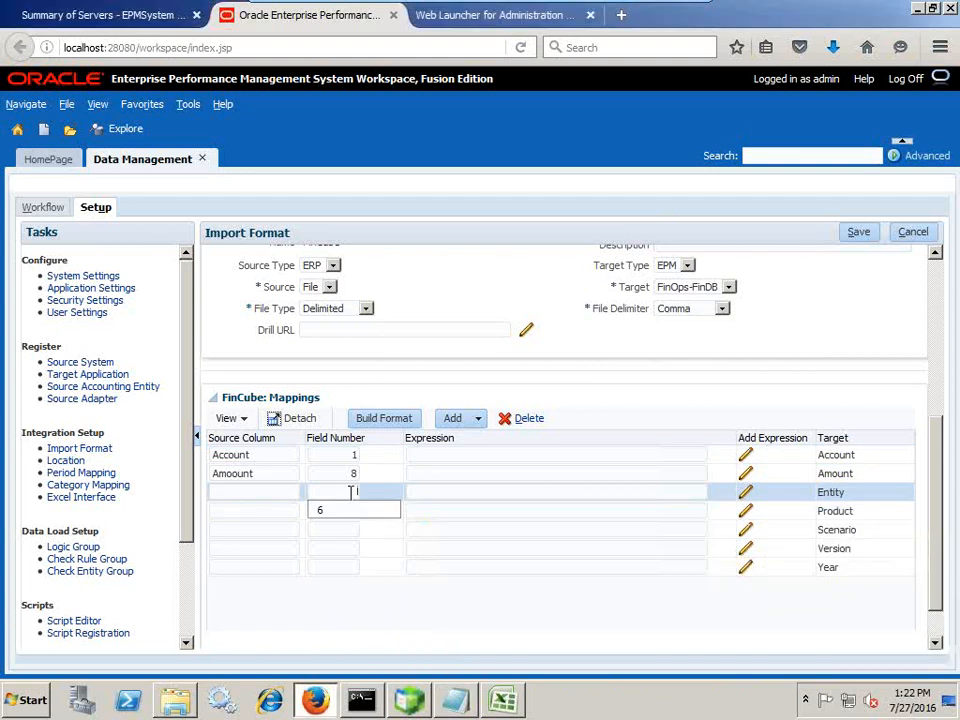
left_click(238, 488)
type("Entity")
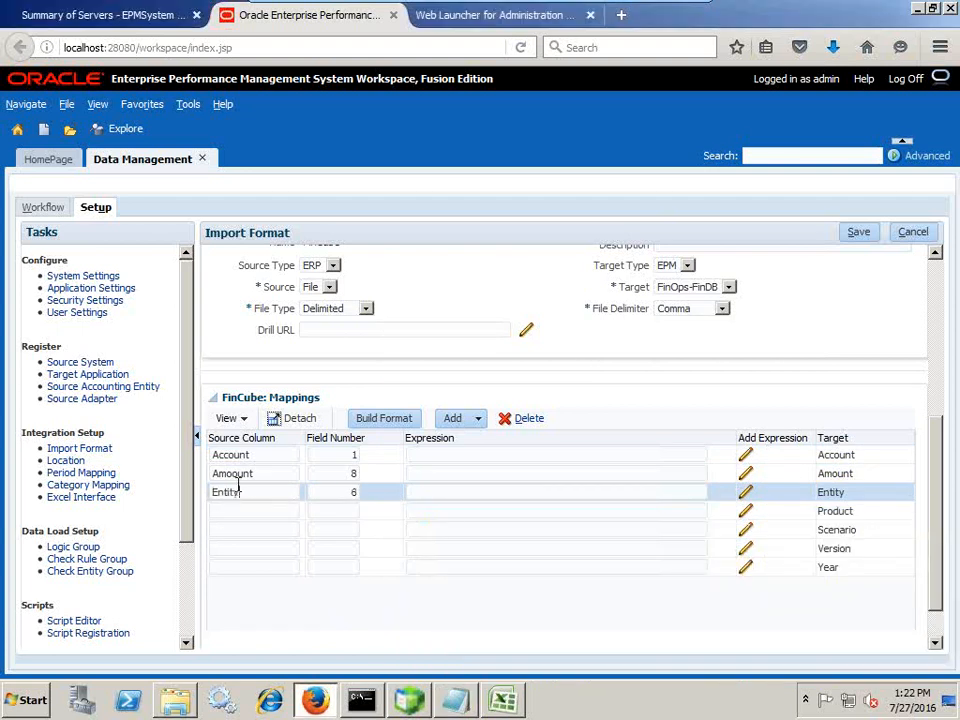
Check the product's position in the NetIncome file and map the Product target to source column Product, field number 7.
left_click(276, 508)
key("alt+Tab")
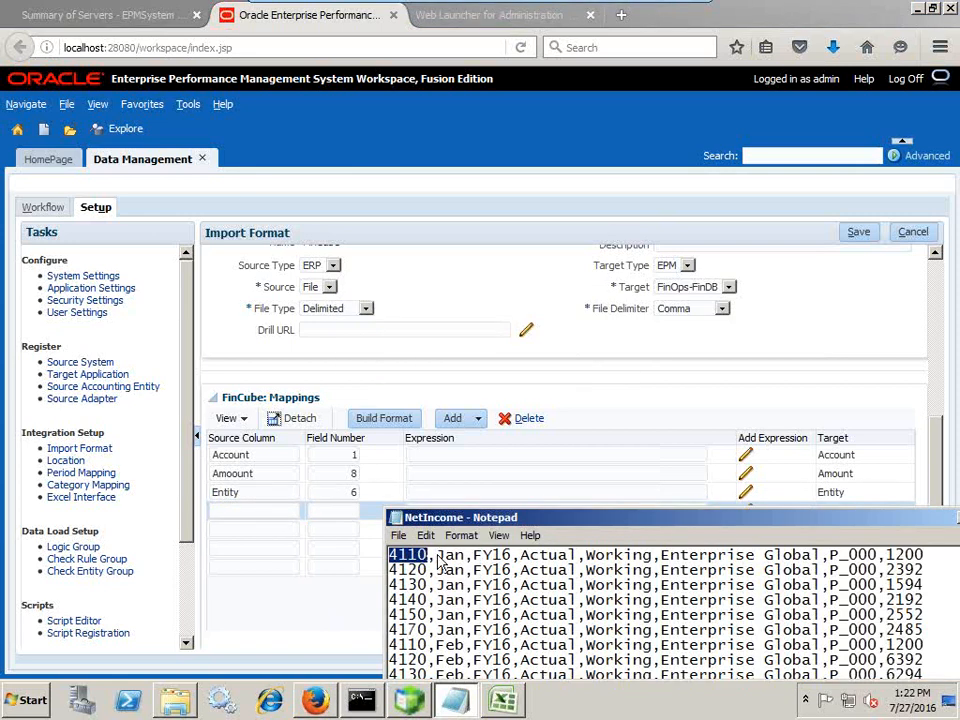
key("alt+Tab")
type("7")
key("shift+Tab")
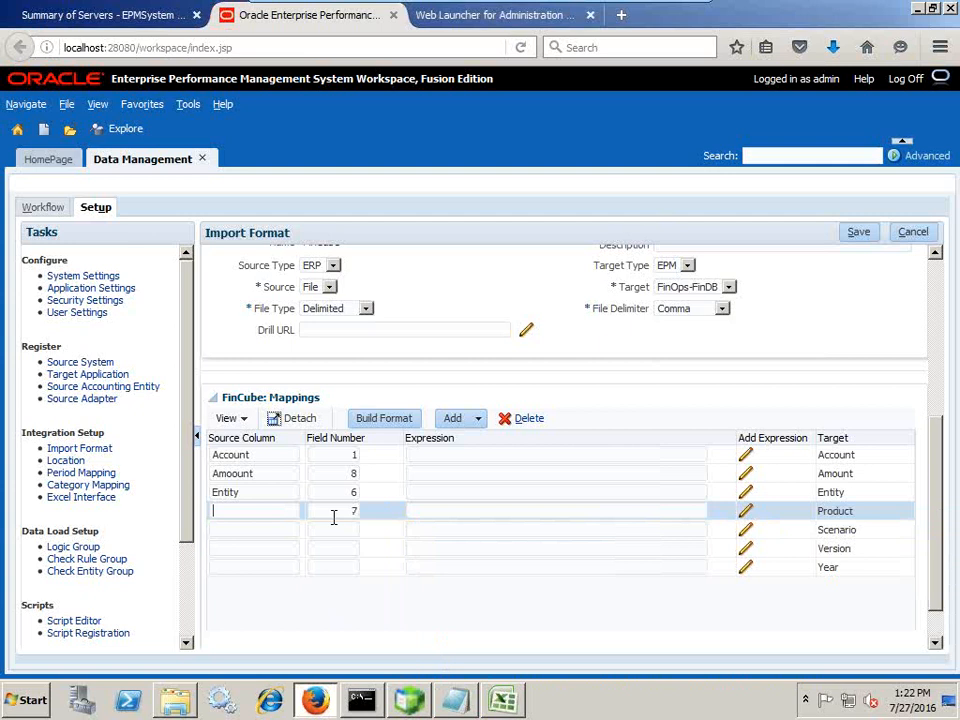
type("Prod")
key("BackSpace")
key("BackSpace")
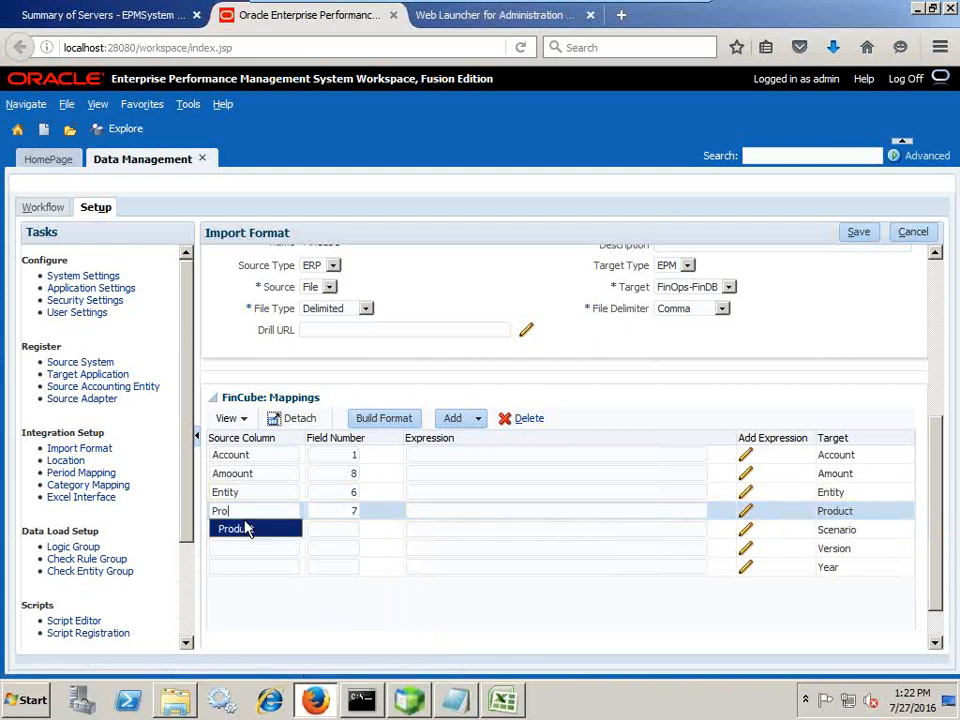
left_click(248, 528)
Check the scenario's position in the NetIncome file and map the Scenario target to source column Scenario, field number 4.
key("alt+Tab")
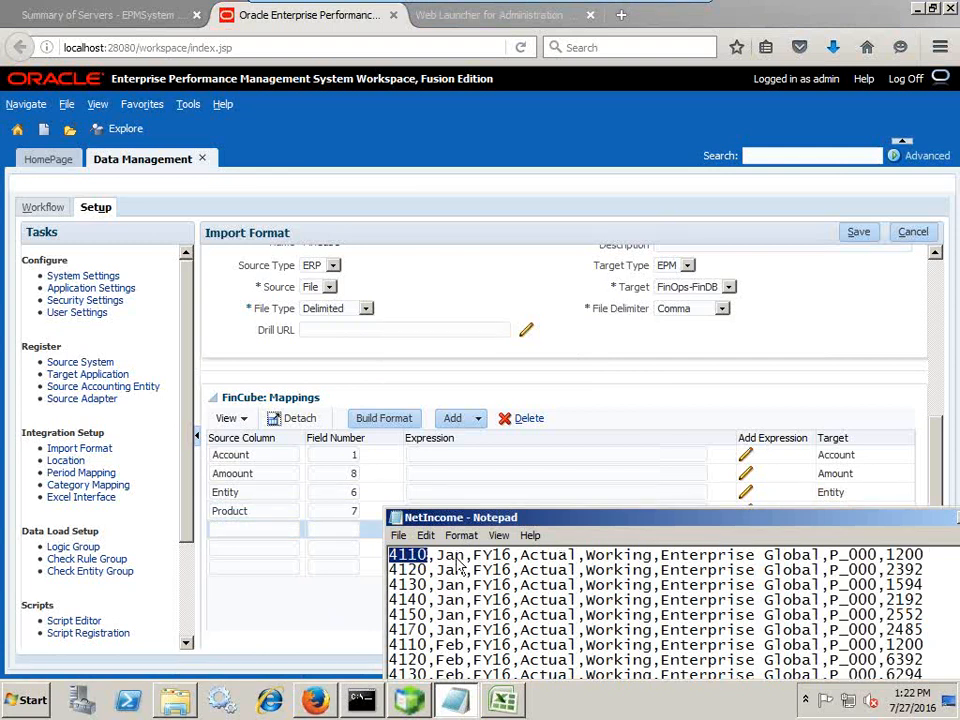
left_click(345, 530)
type("4")
left_click(269, 530)
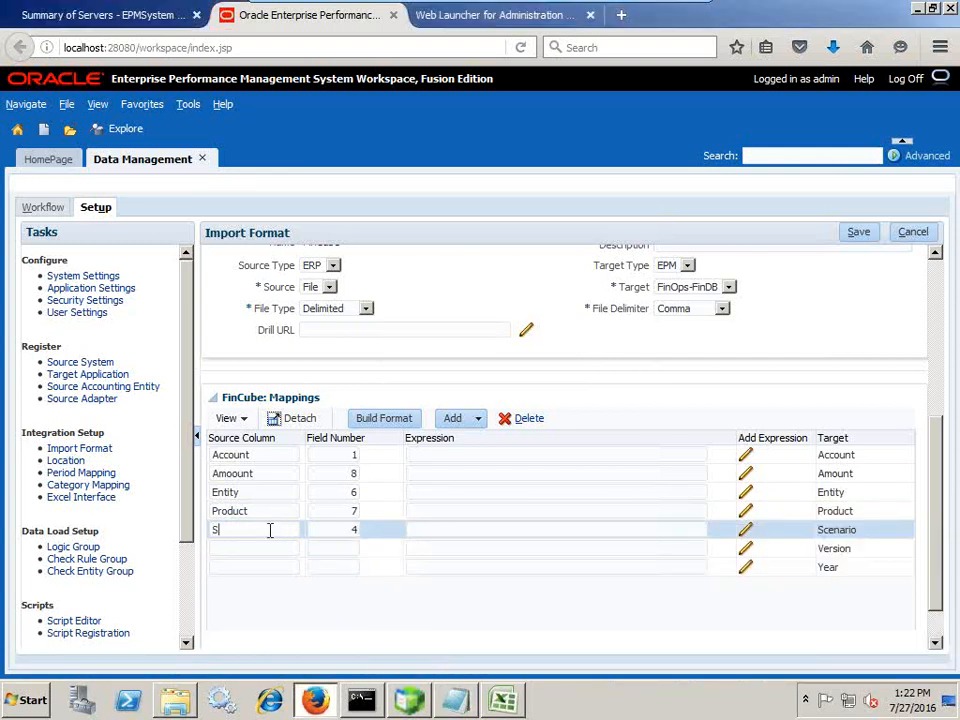
type("Scenario")
Check the version's position in the NetIncome file and map the Version target to source column Version, field number 5.
key("alt+Tab")
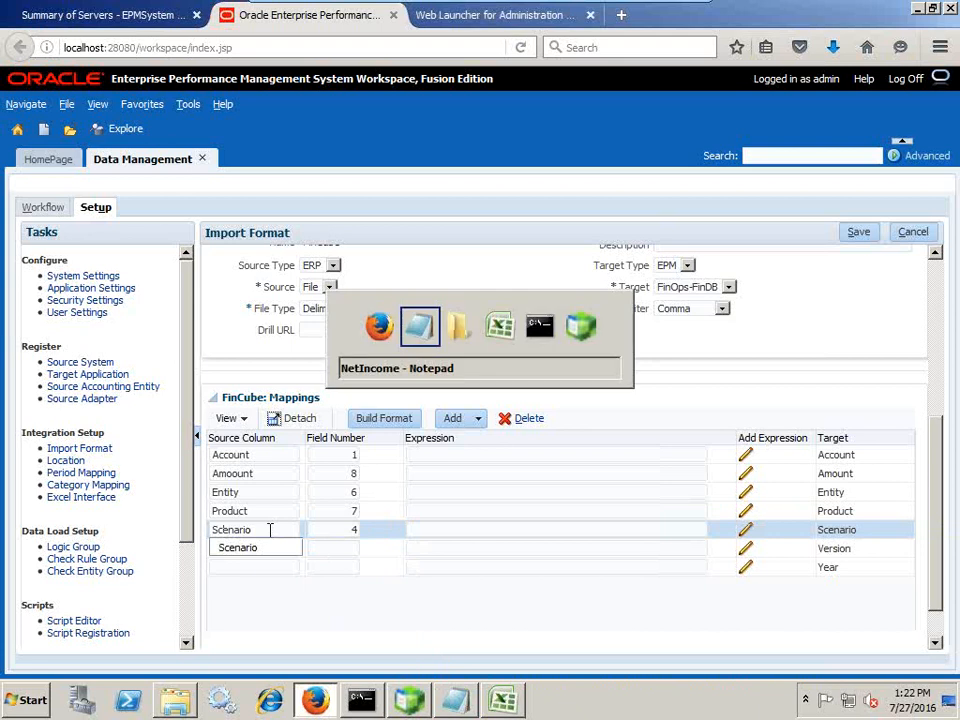
left_click_drag(598, 518, 581, 333)
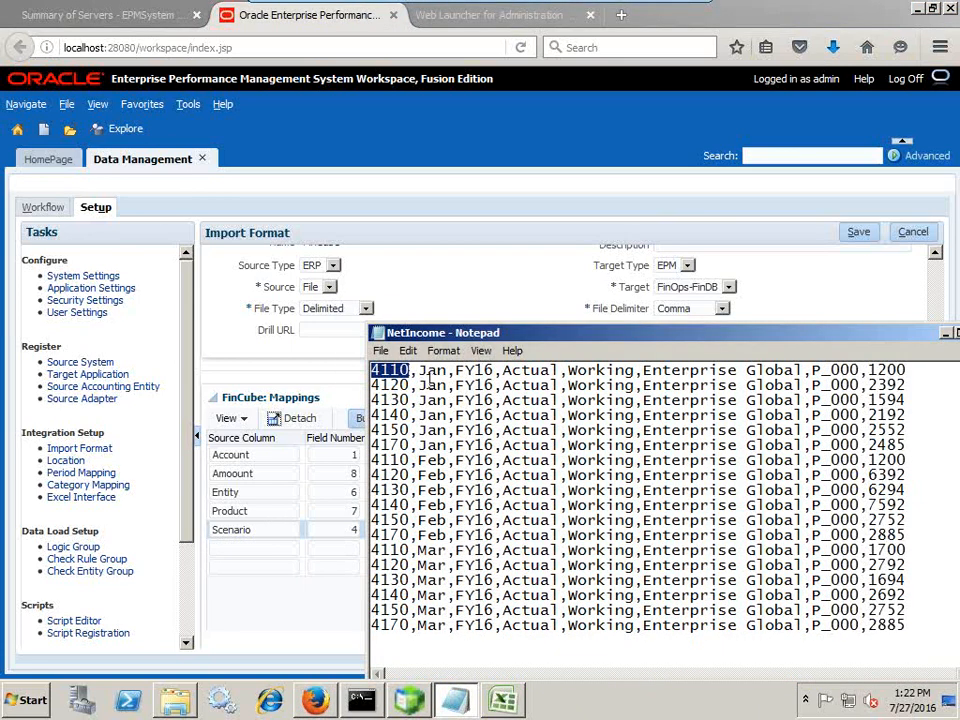
left_click(335, 548)
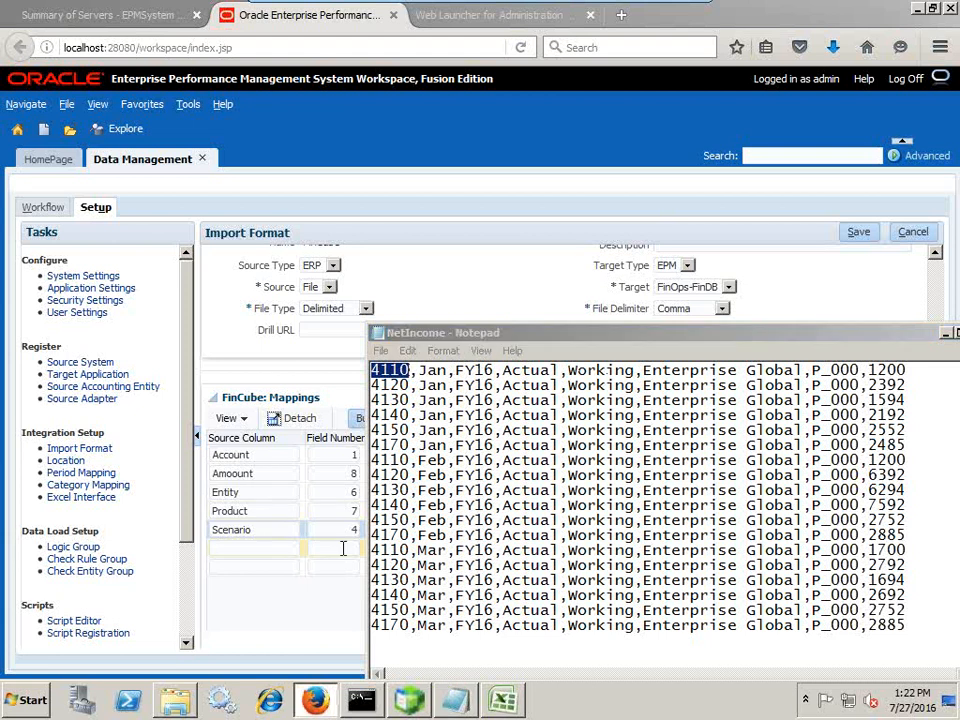
type("5")
left_click(230, 551)
type("Version")
Check the NetIncome file again and map the Year target to source column Year, entering field number 5.
left_click(356, 566)
key("alt+Tab")
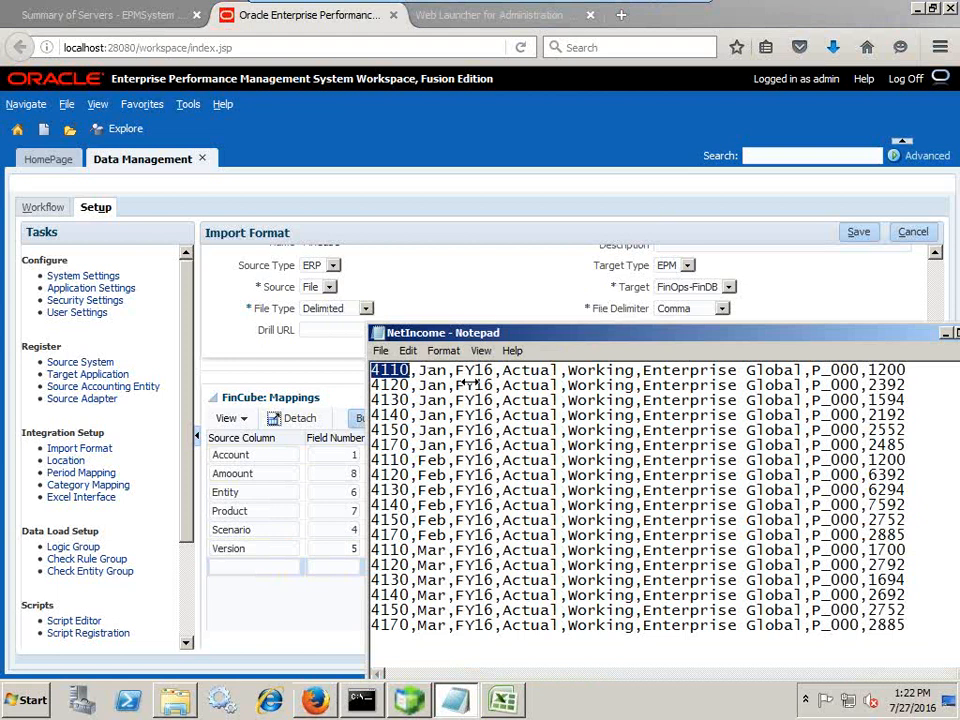
left_click(344, 566)
type("5")
left_click(250, 567)
type("Year")
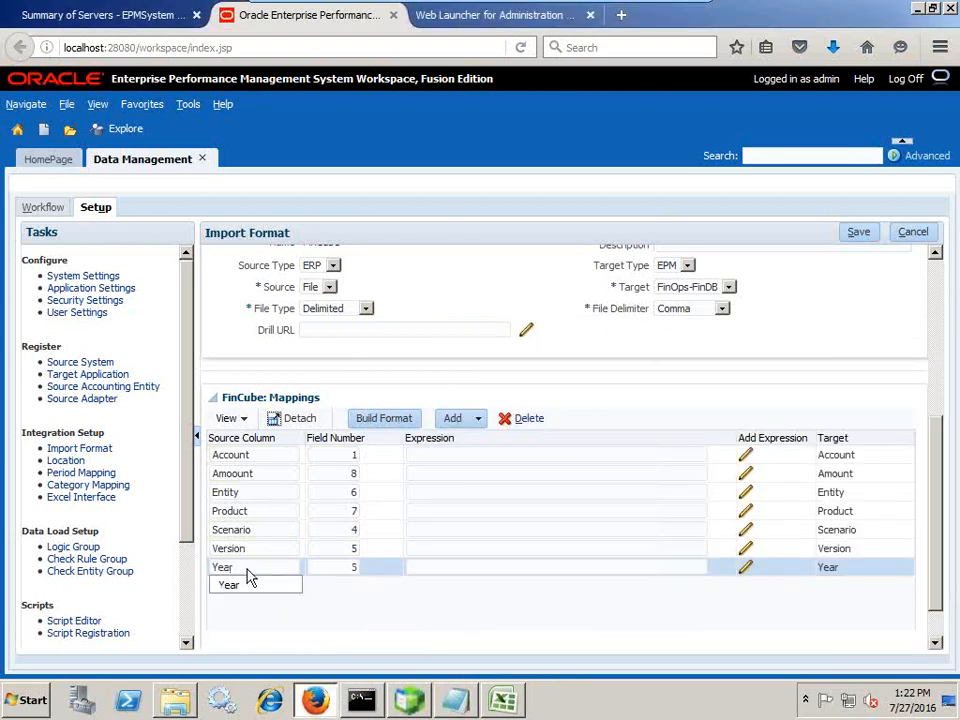
Correct the Year mapping's field number to 3, save the FinCube import format and review its mappings.
left_click(353, 454)
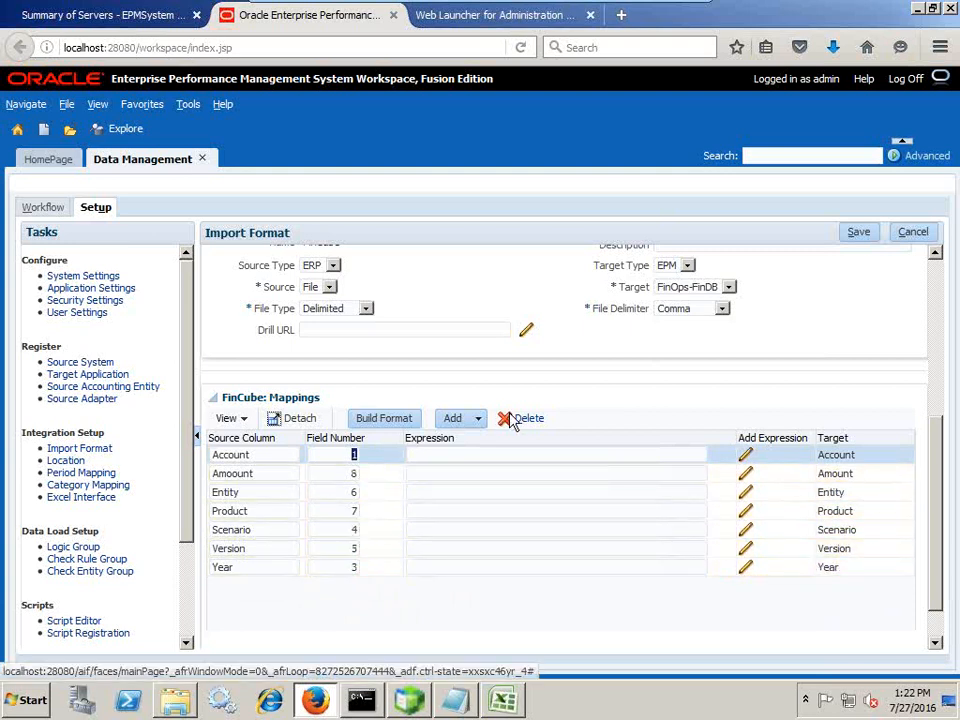
left_click(862, 238)
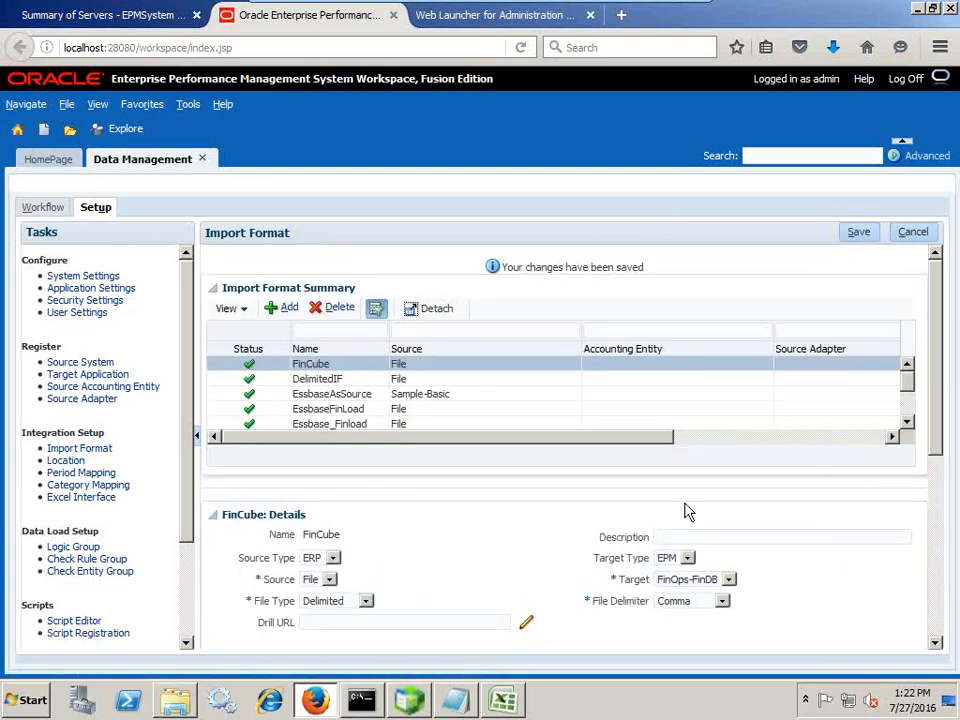
scroll(714, 519, "down", 5)
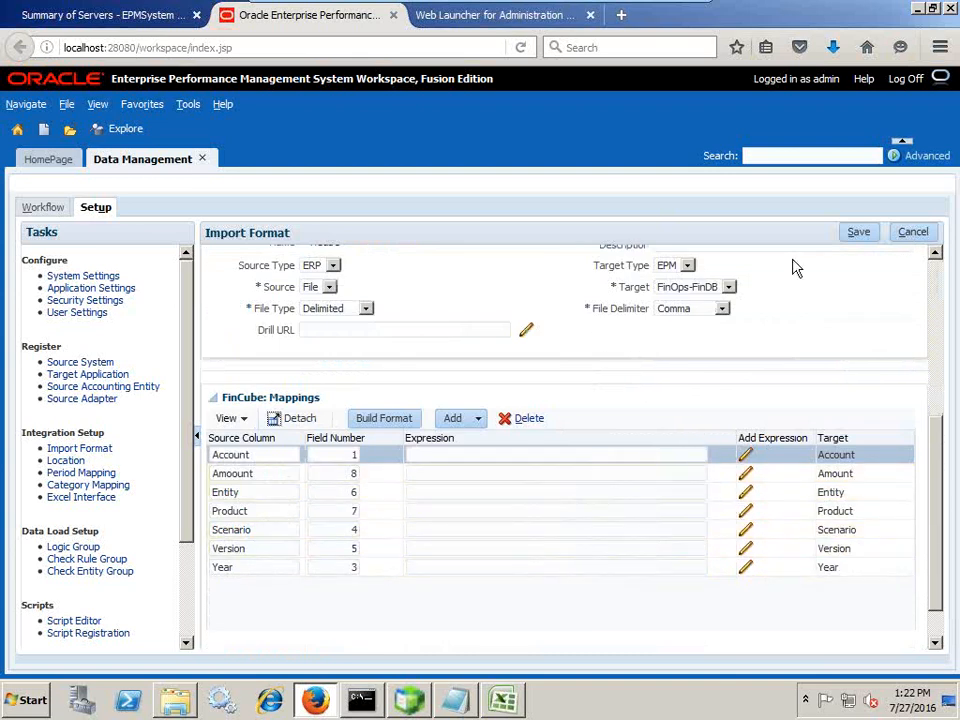
scroll(570, 390, "up", 5)
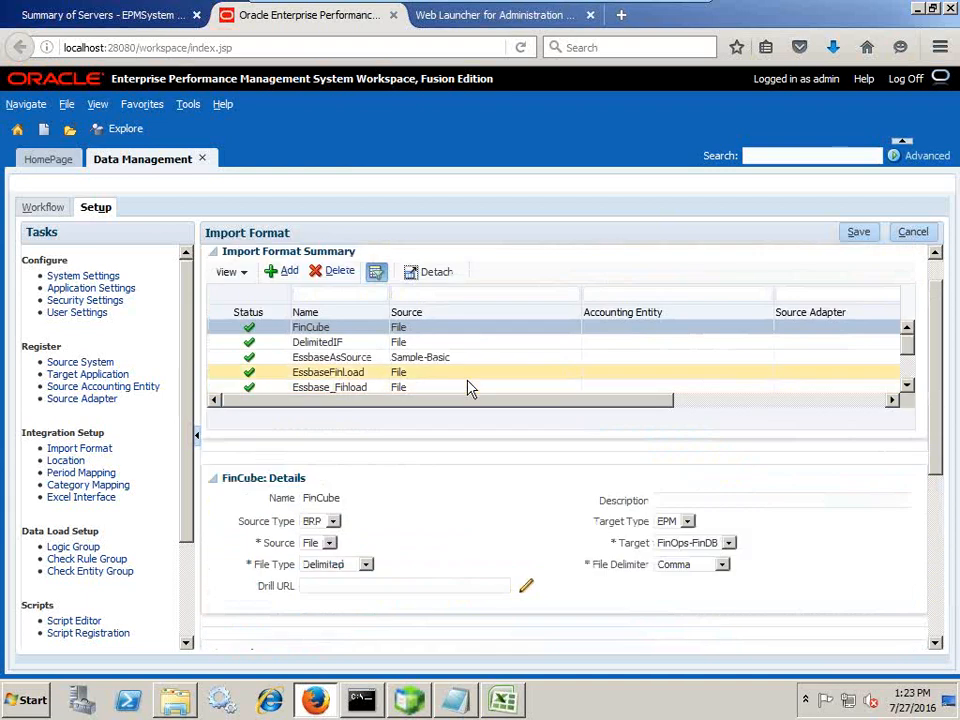
Open the location setup and add a new location named LFinCube.
scroll(236, 467, "down", 1)
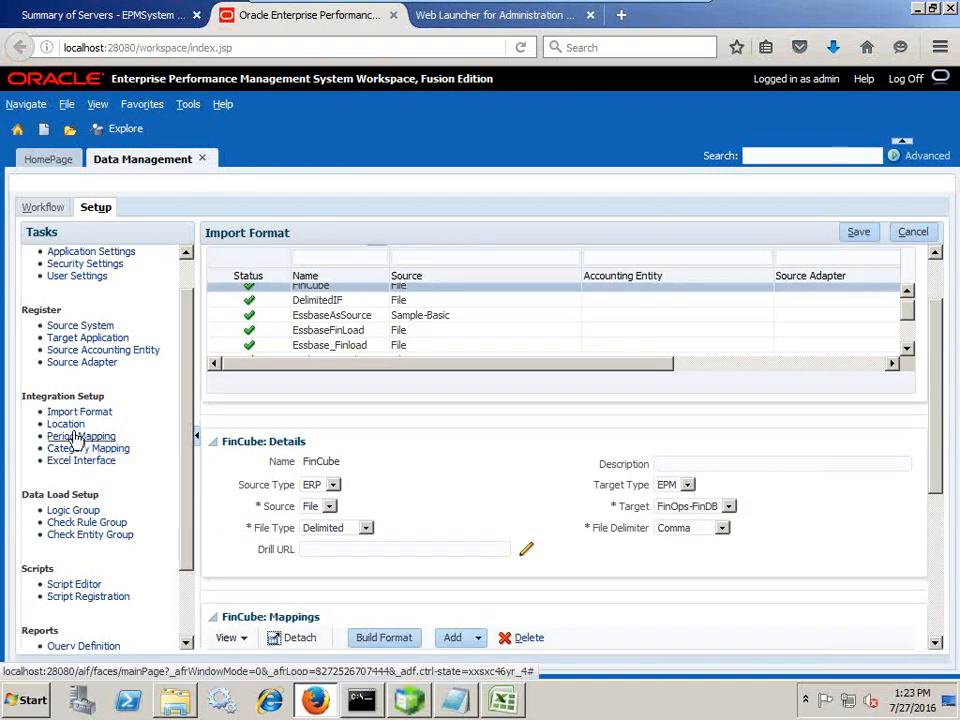
left_click(72, 425)
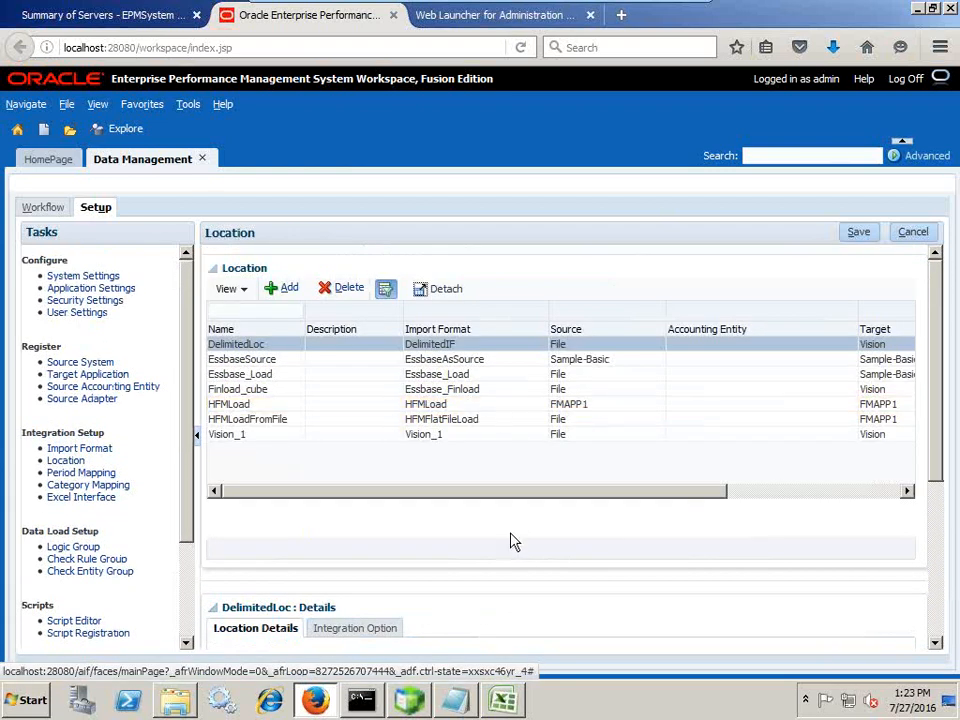
scroll(367, 390, "down", 1)
scroll(325, 322, "up", 1)
left_click(289, 291)
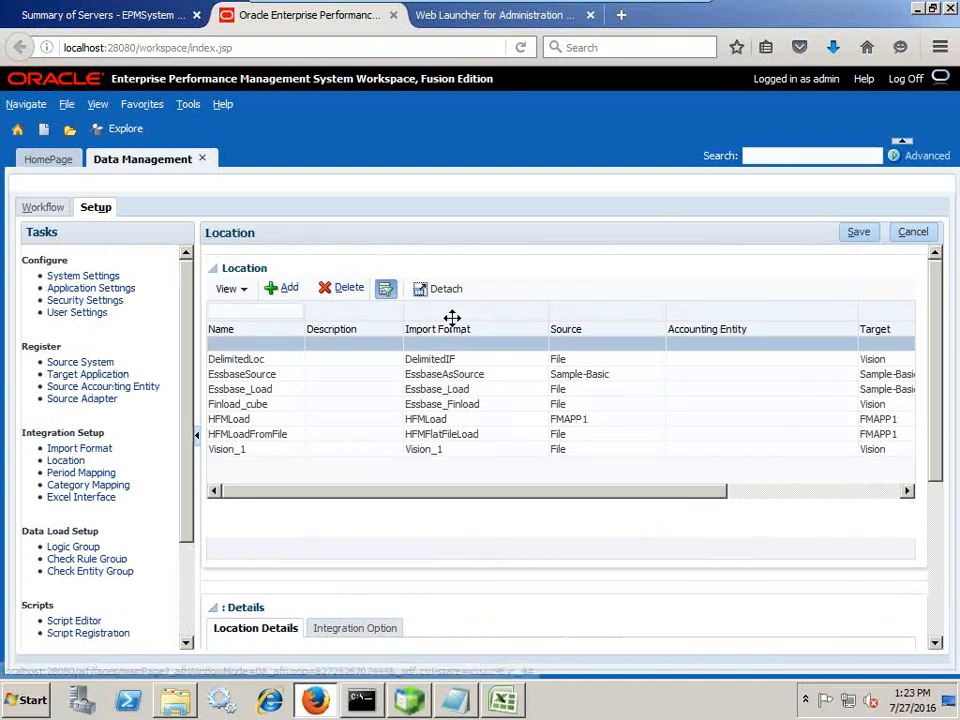
scroll(565, 545, "down", 3)
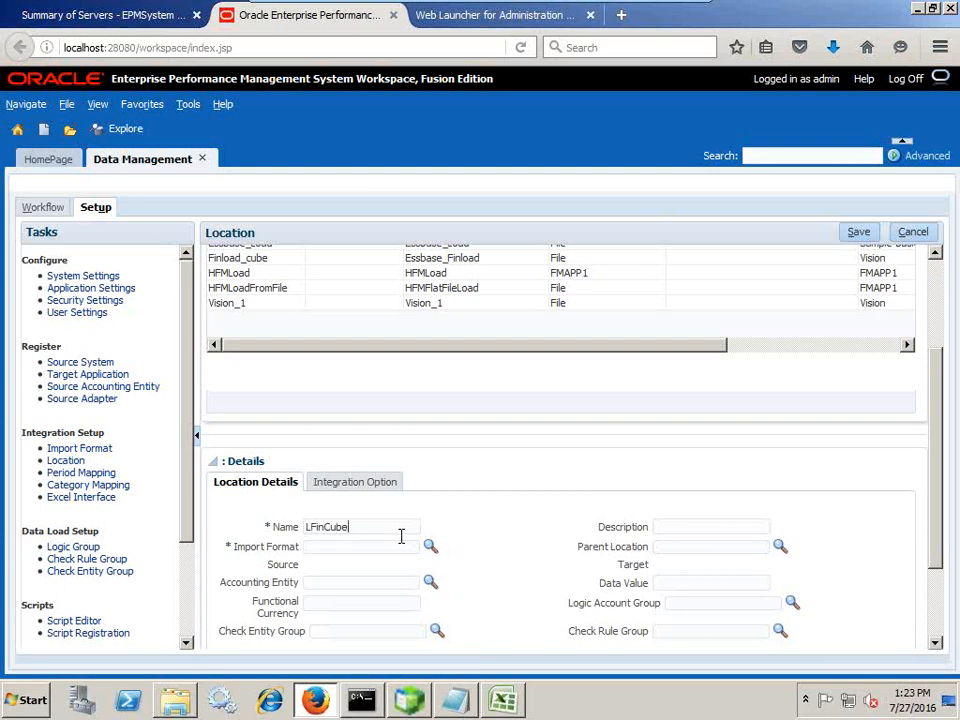
Assign the FinCube import format to the LFinCube location and save the location.
left_click(428, 545)
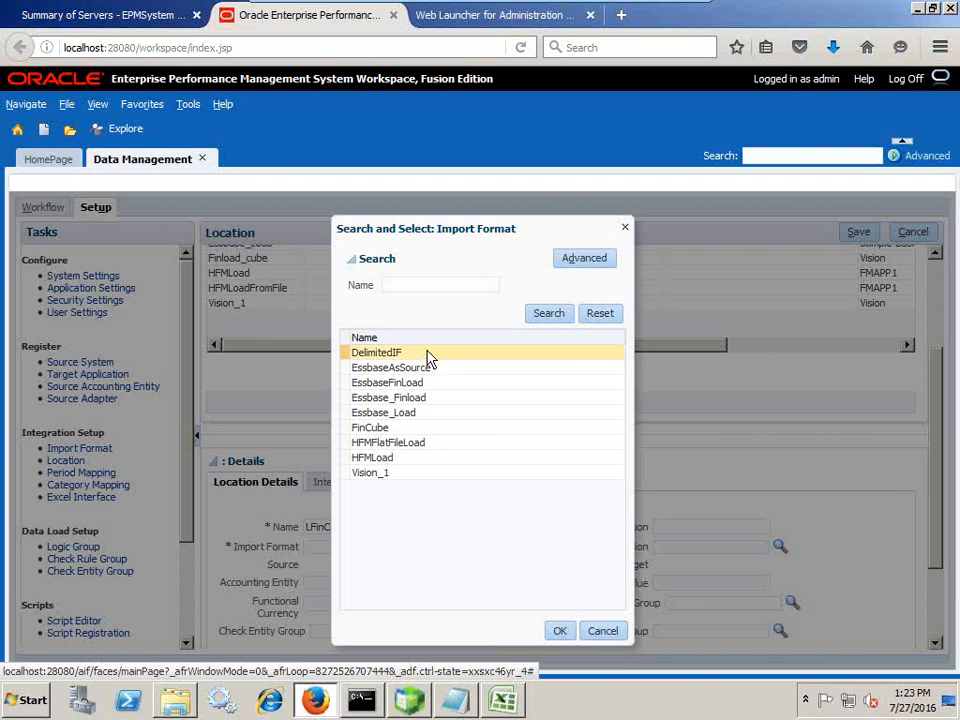
left_click(405, 427)
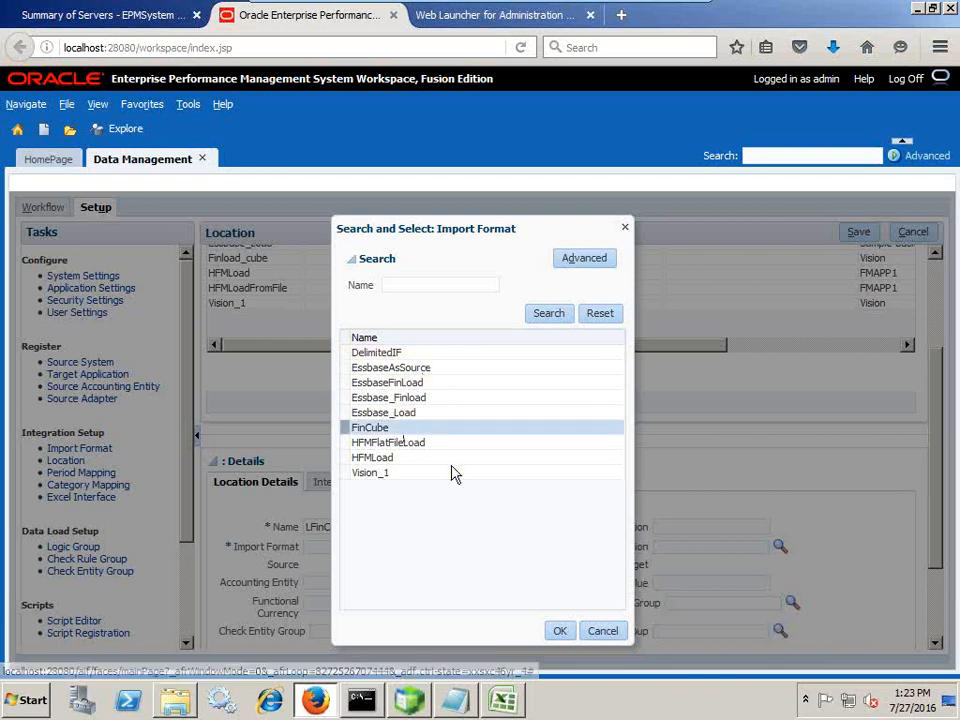
left_click(557, 631)
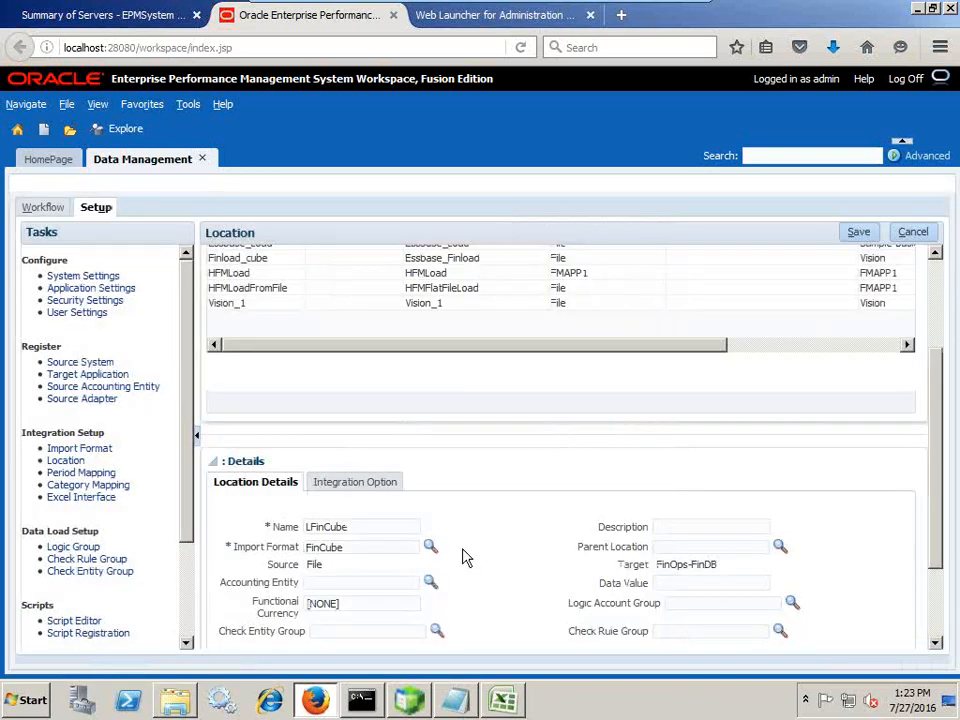
scroll(497, 553, "down", 3)
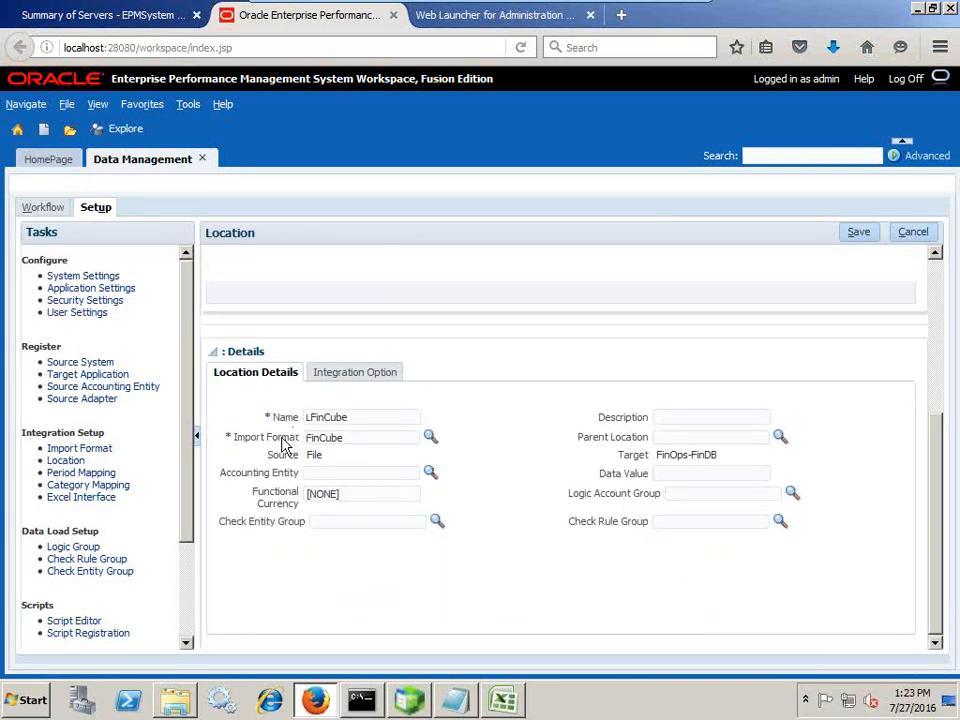
scroll(431, 564, "up", 5)
left_click(855, 233)
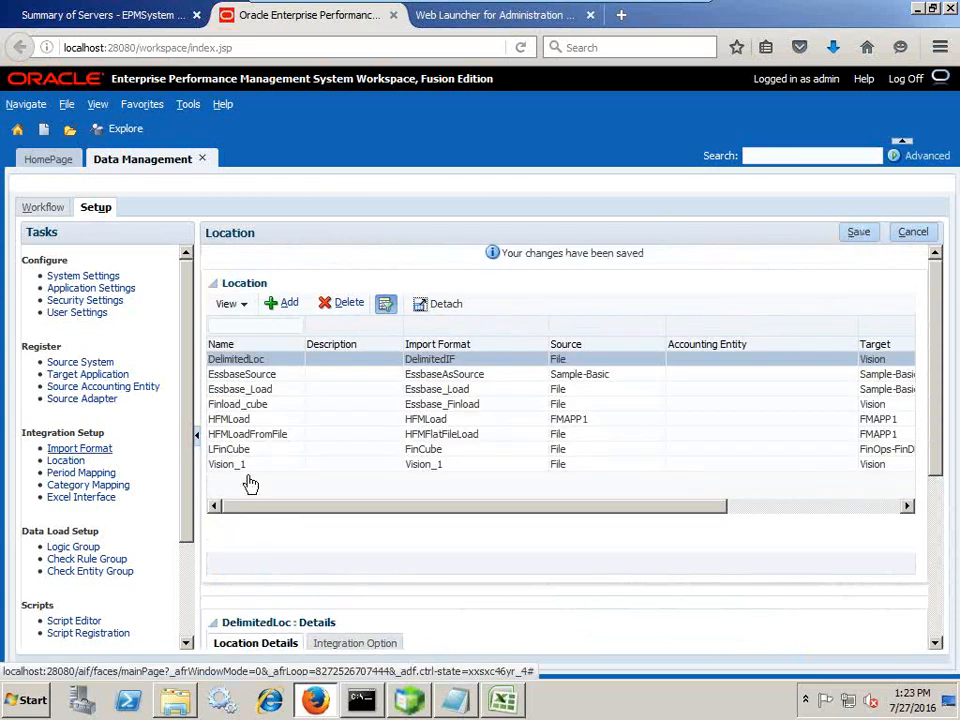
Open the period mappings, then check how January is named in the FinDB outline's Period dimension and in the NetIncome file.
left_click(90, 472)
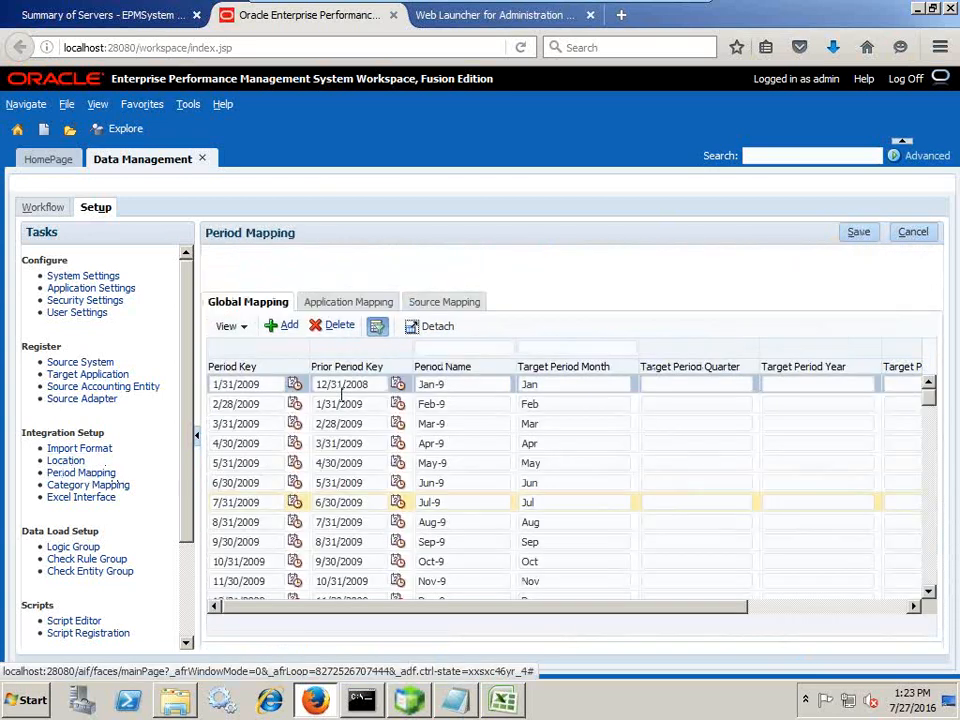
left_click(410, 699)
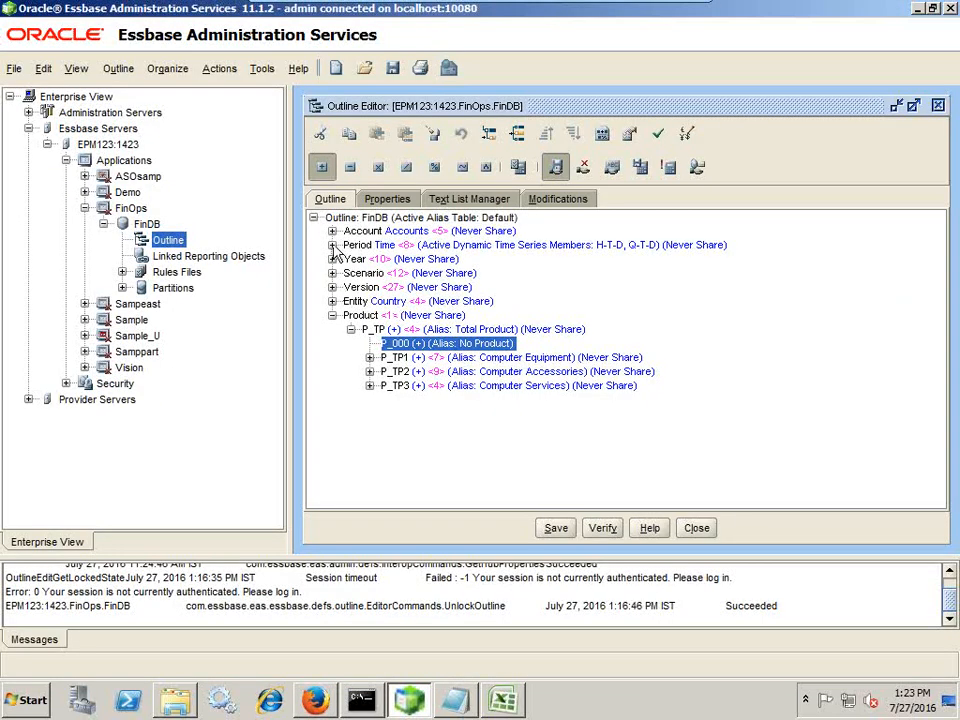
left_click(332, 245)
left_click(410, 302)
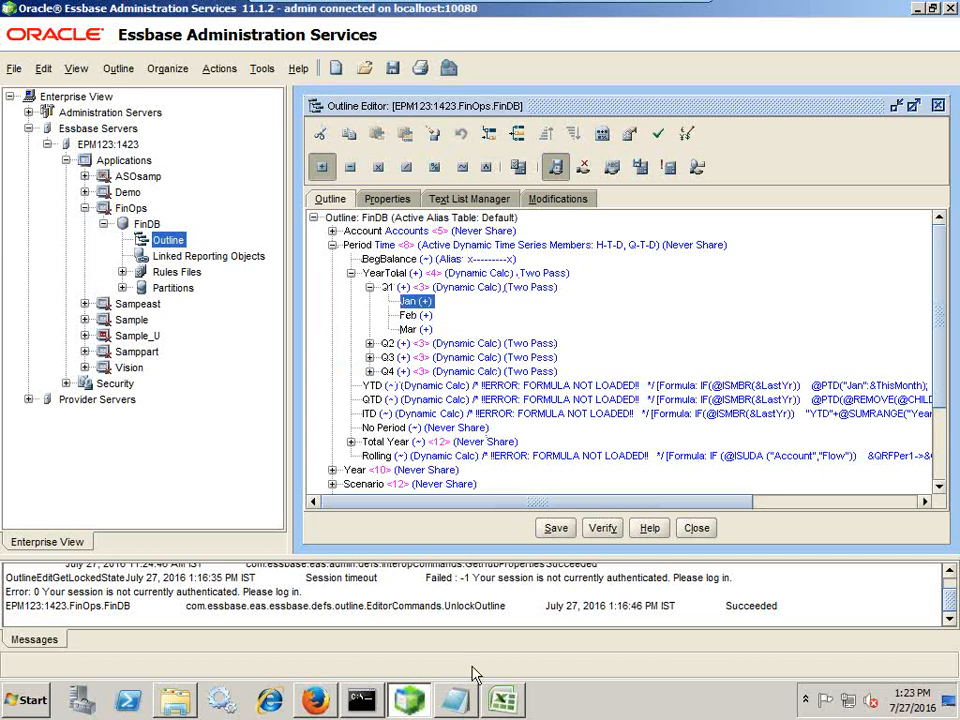
left_click(455, 699)
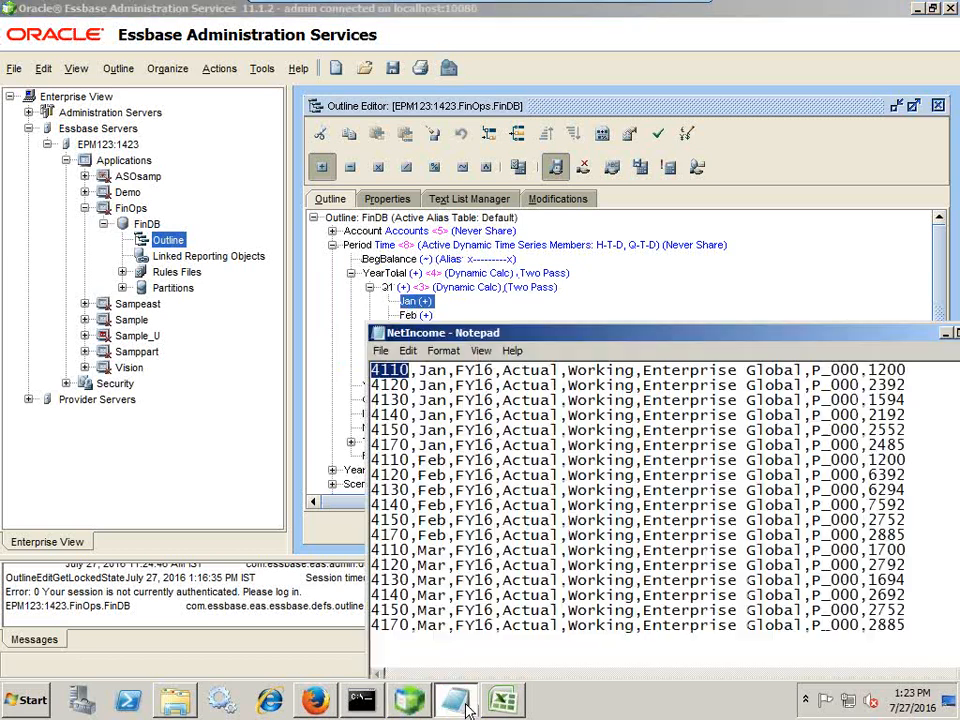
left_click(437, 372)
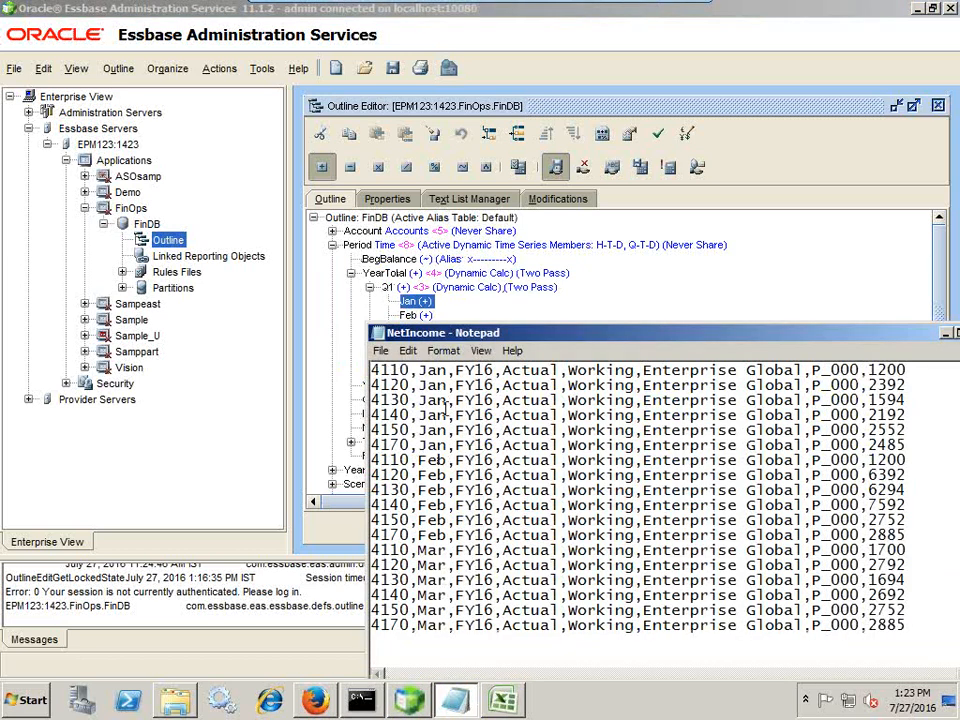
left_click_drag(429, 371, 421, 372)
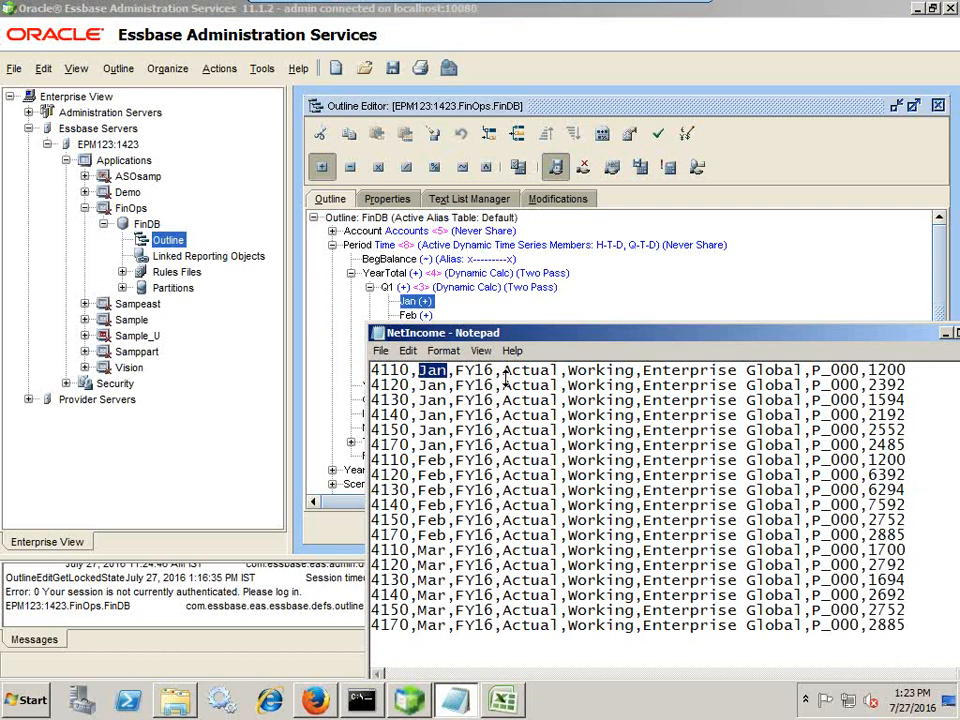
Return to Data Management and examine the period name and target month of the January 2016 global period mapping.
left_click(314, 702)
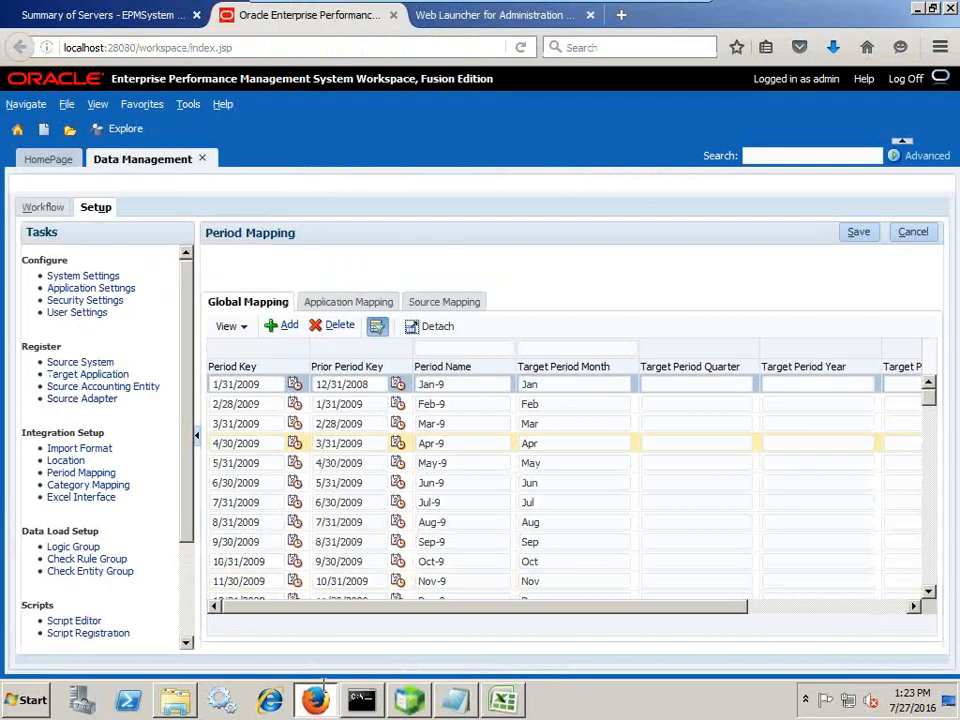
left_click_drag(928, 398, 917, 561)
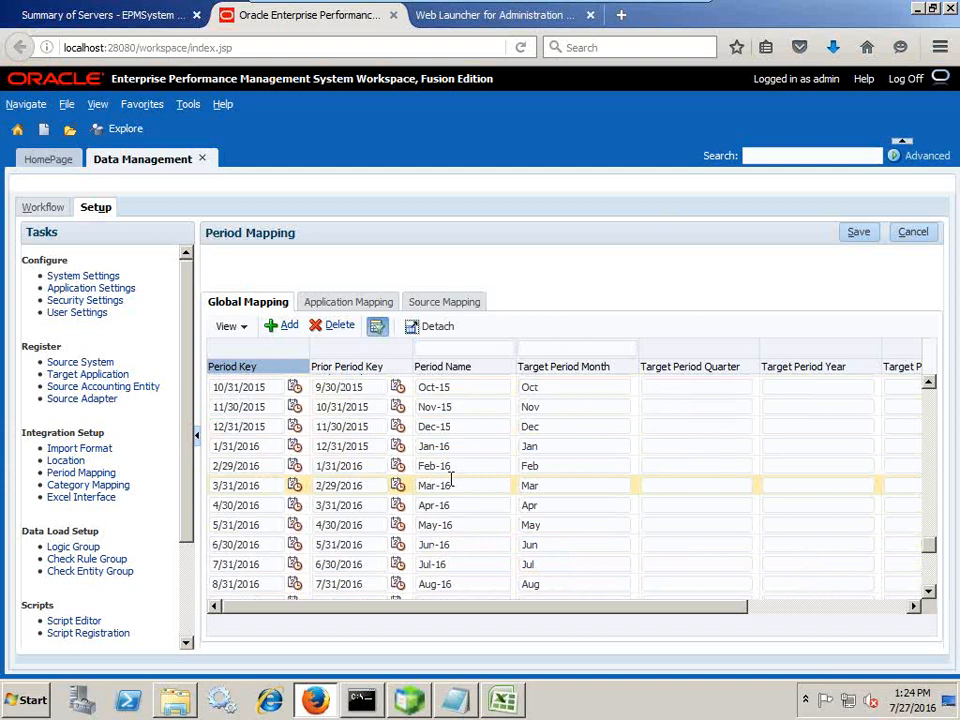
left_click(506, 450)
left_click(549, 449)
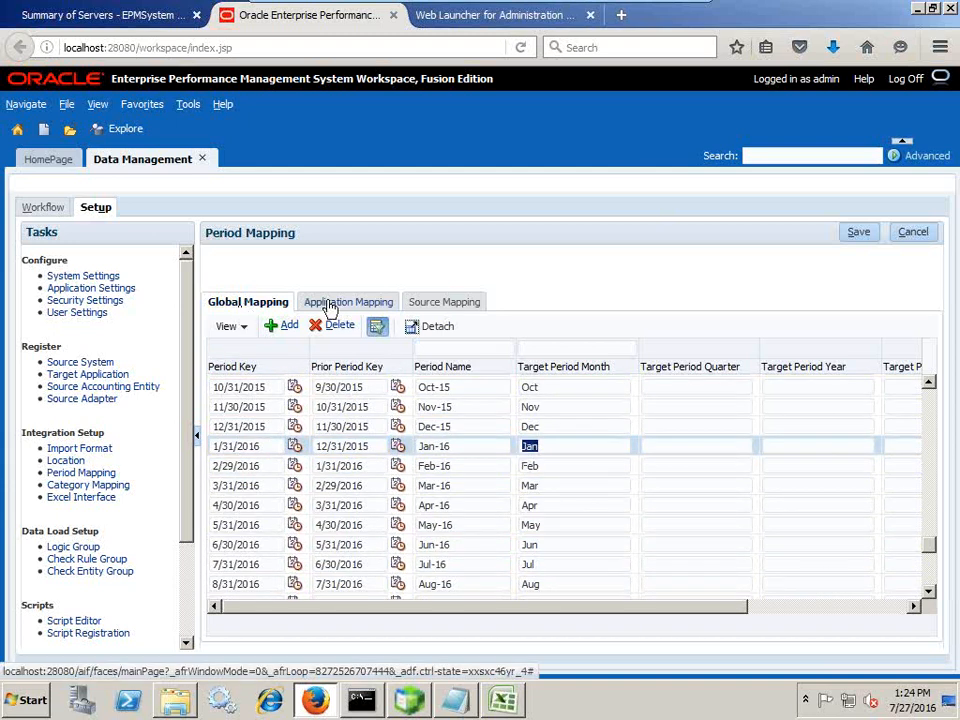
Add an application period mapping for FinOps-FinDB using the Jan period with period key 2/1/2016.
left_click(356, 309)
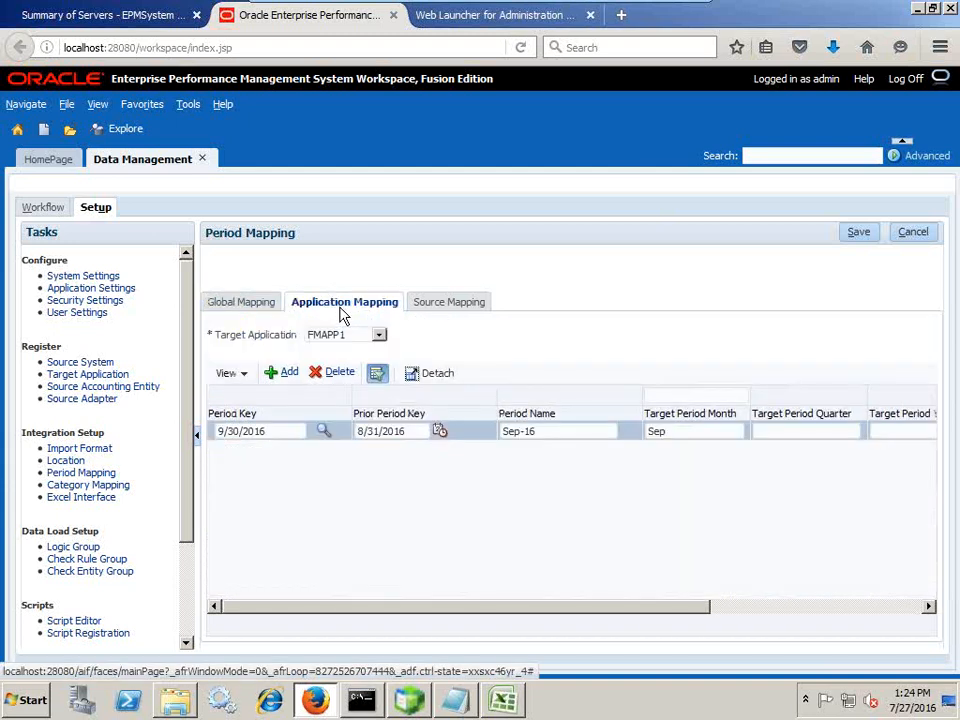
left_click(352, 336)
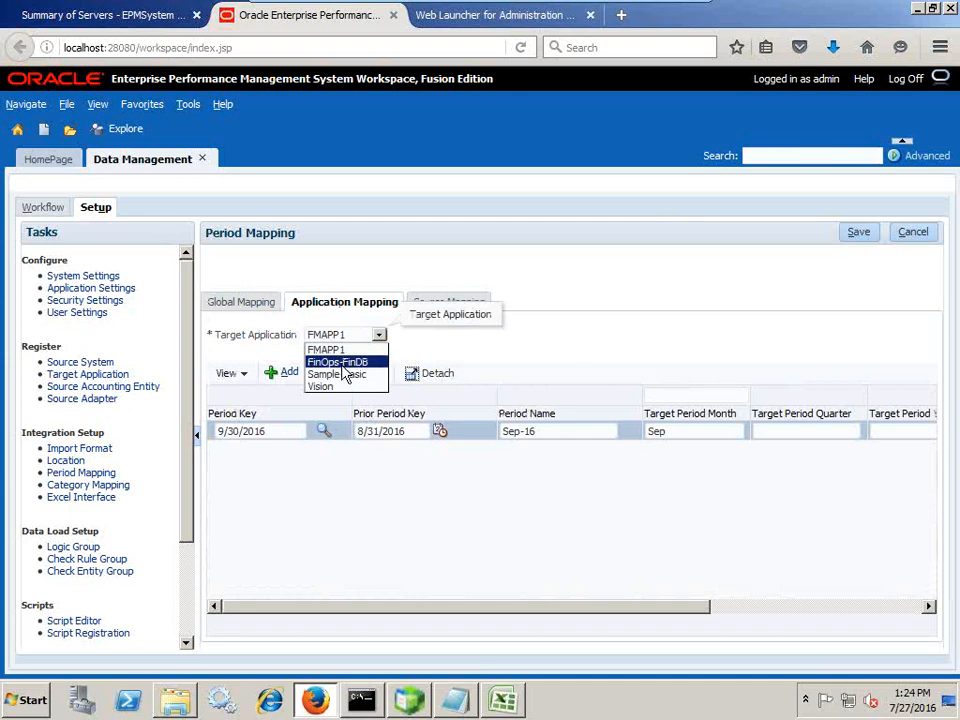
left_click(342, 364)
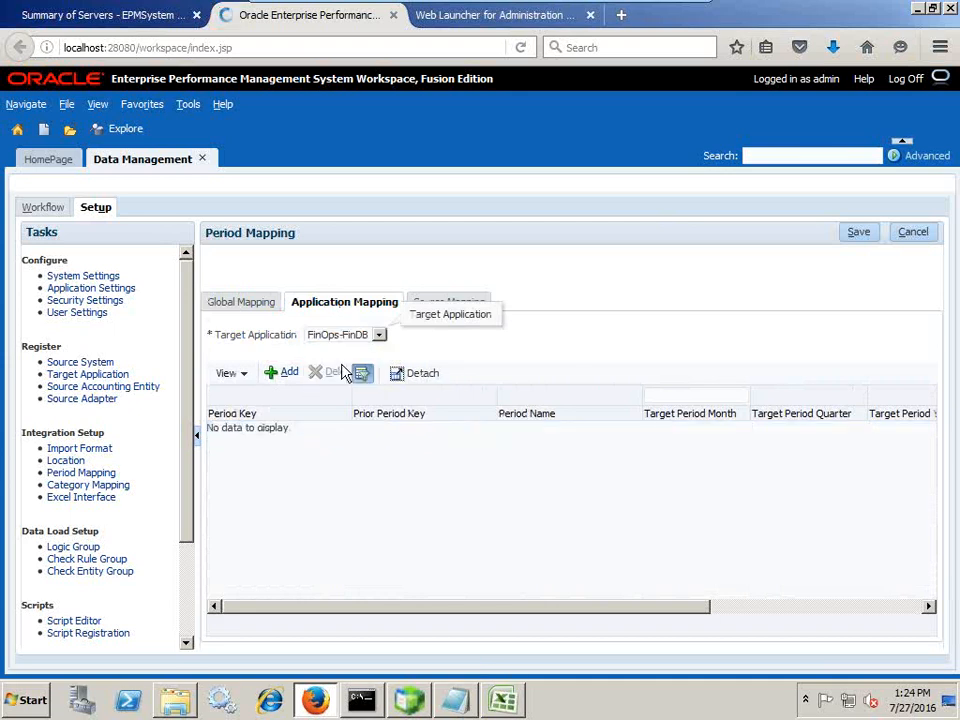
left_click(289, 378)
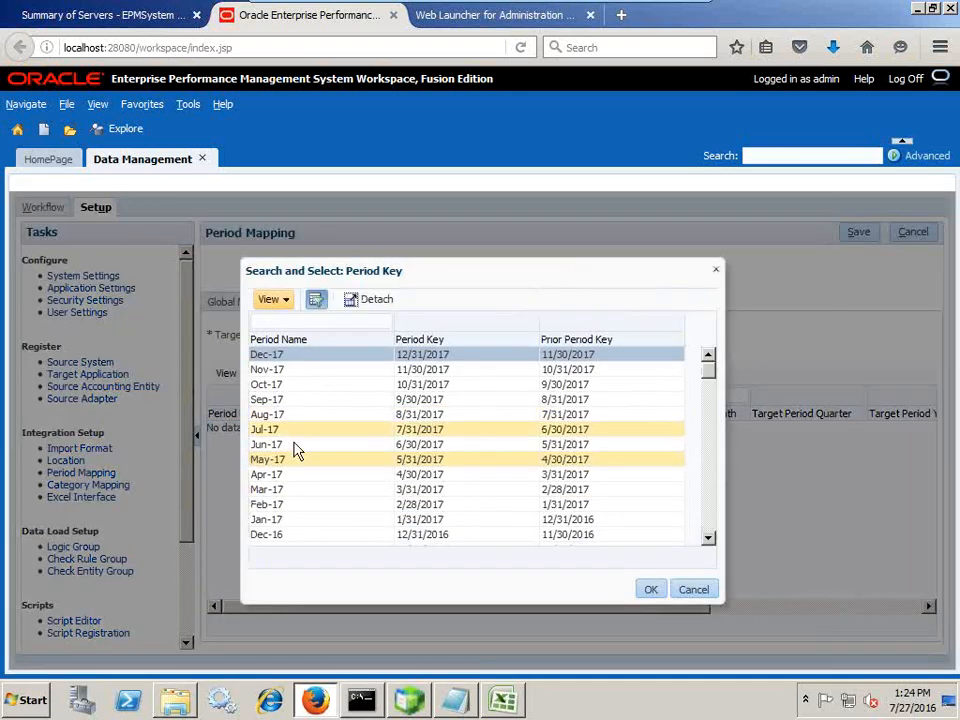
scroll(295, 488, "down", 1)
scroll(296, 528, "down", 1)
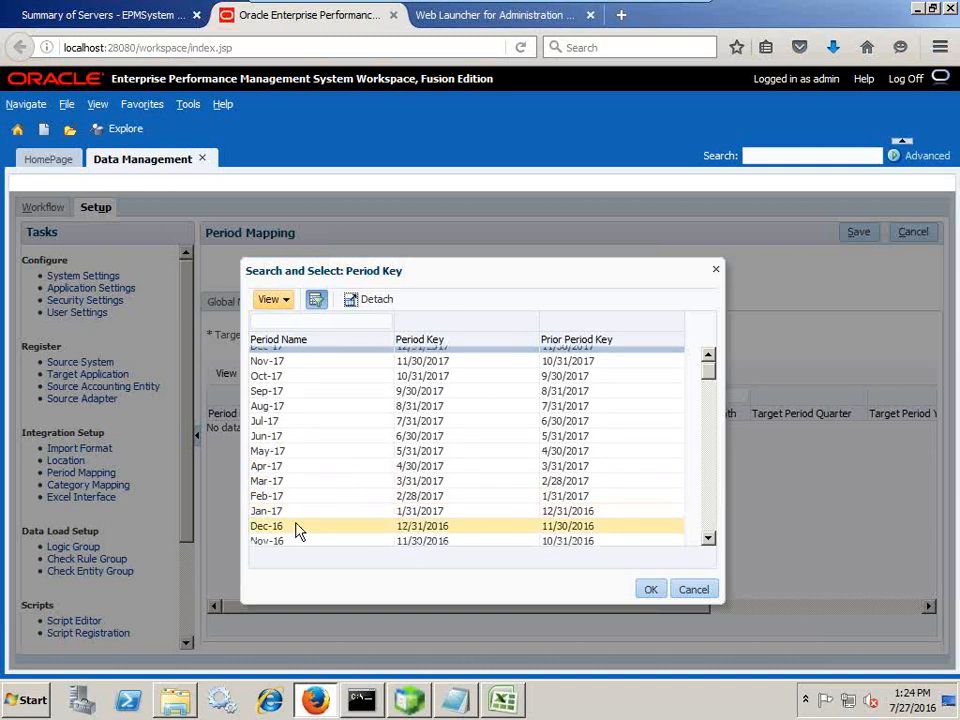
scroll(298, 524, "down", 5)
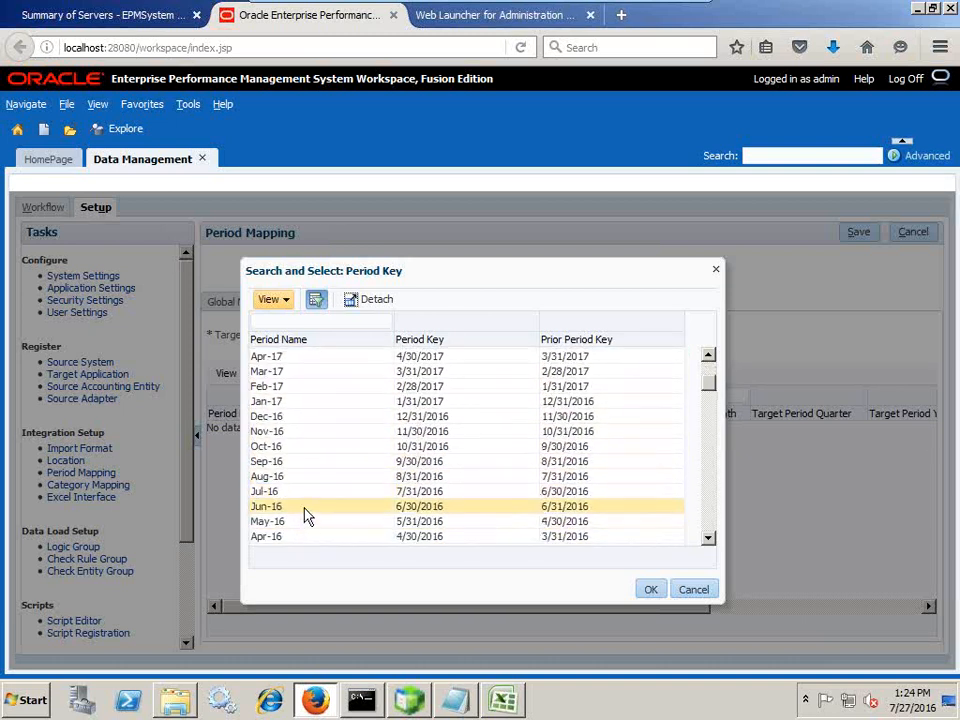
scroll(302, 516, "down", 1)
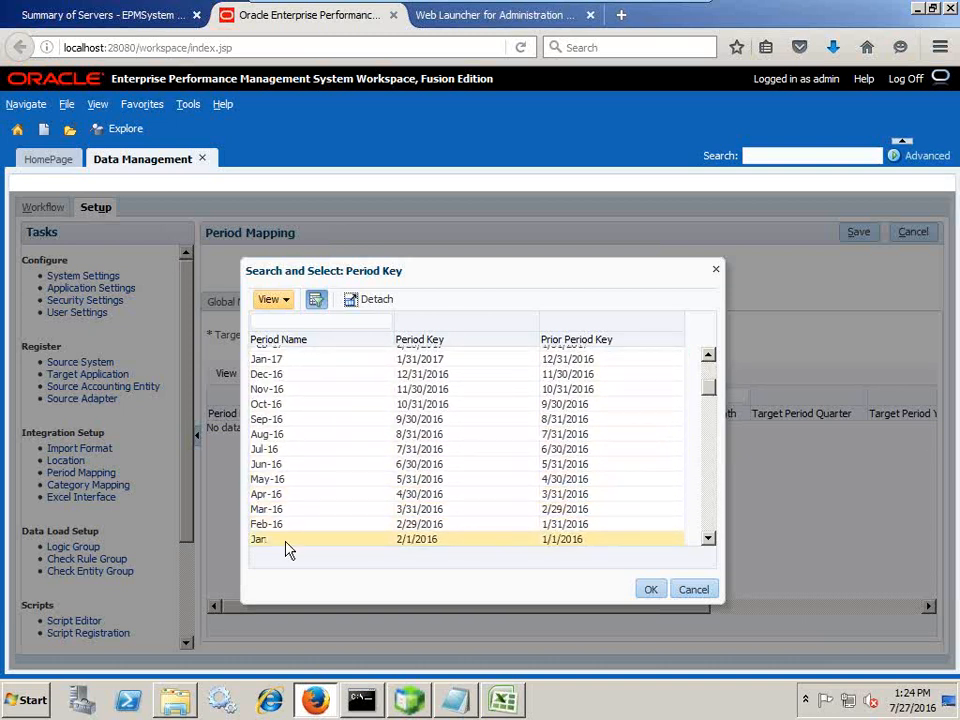
left_click(290, 541)
left_click(652, 590)
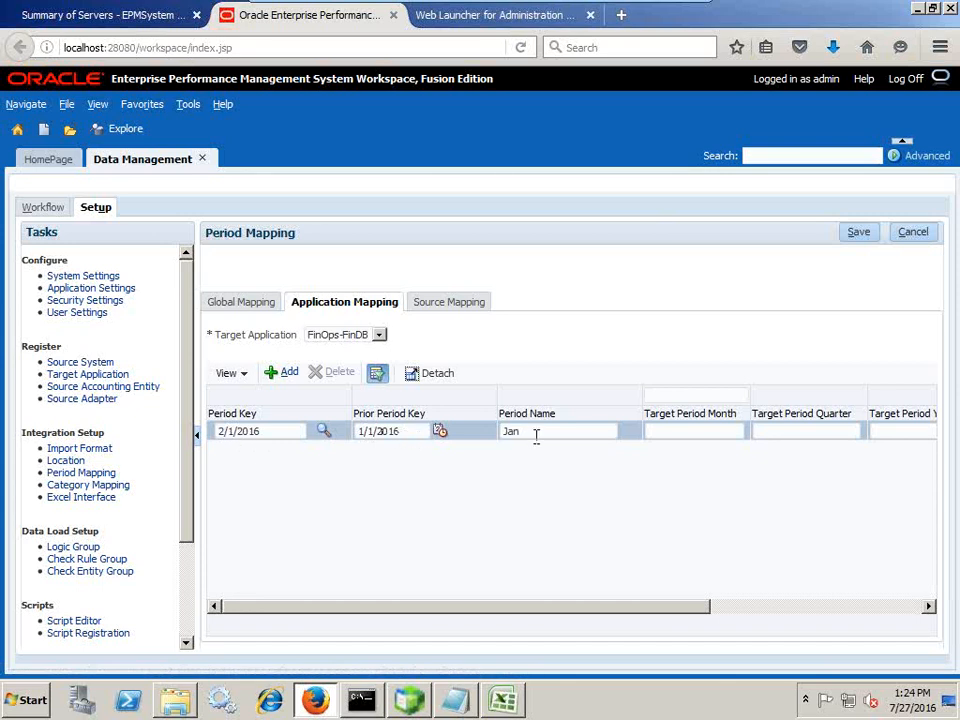
Set the mapping's target period month to Jan and year target to FY16, and save the period mapping.
left_click(672, 436)
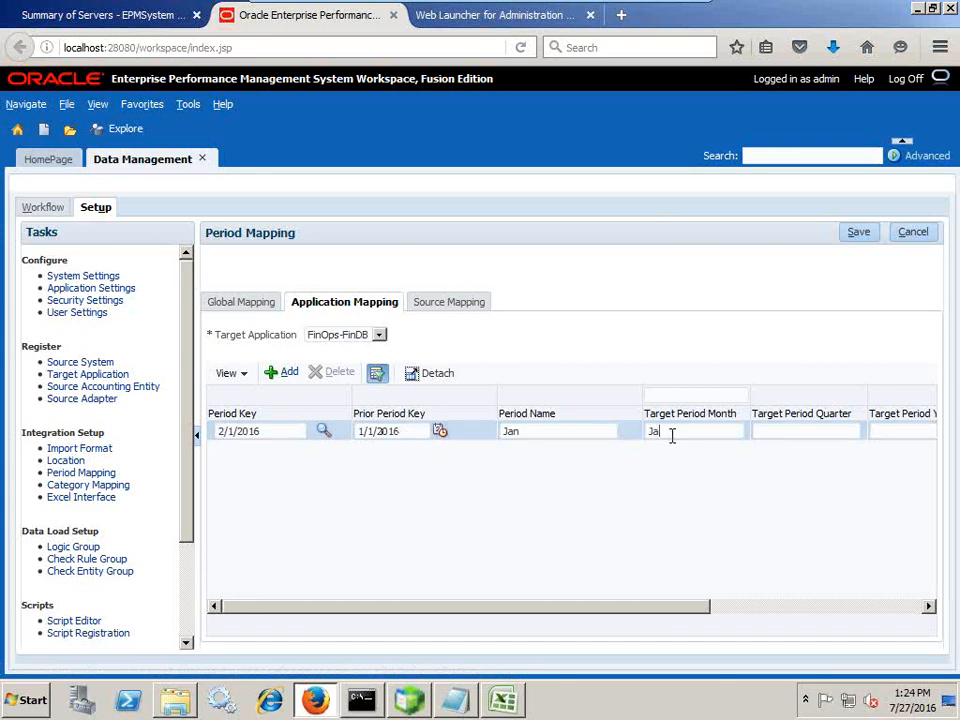
left_click(883, 607)
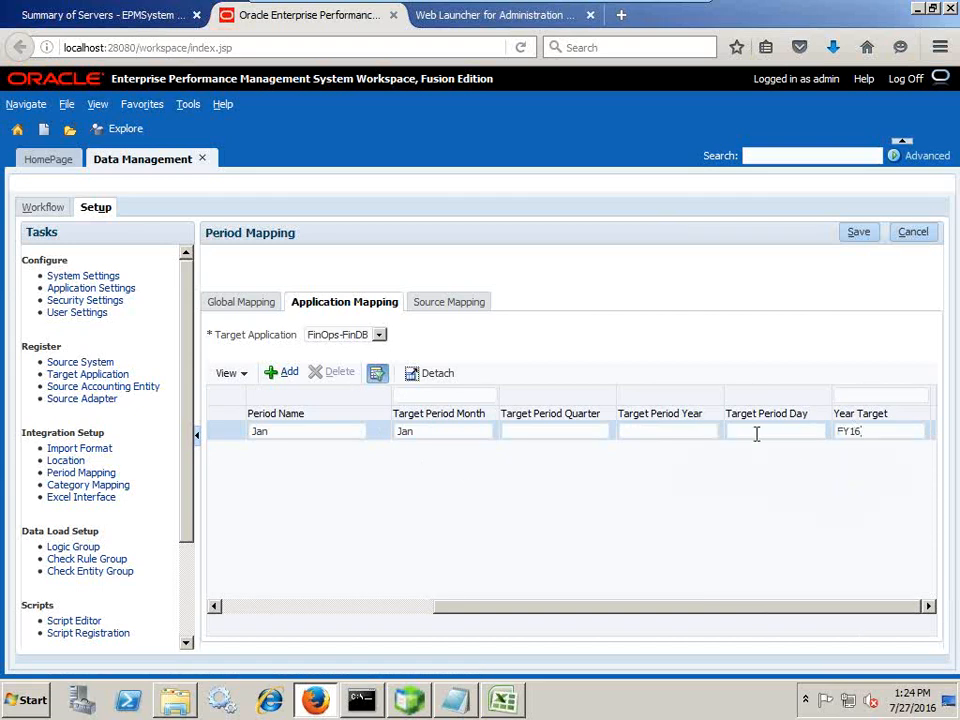
left_click(858, 232)
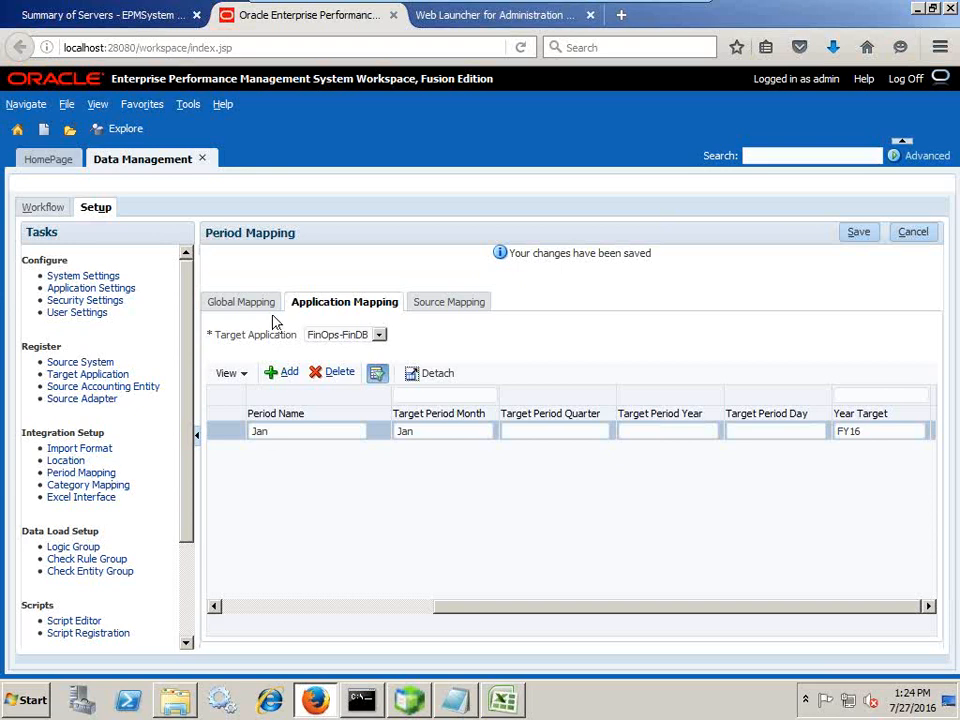
Open the application-level category mappings for the FinOps-FinDB target and add a new mapping row.
left_click(95, 485)
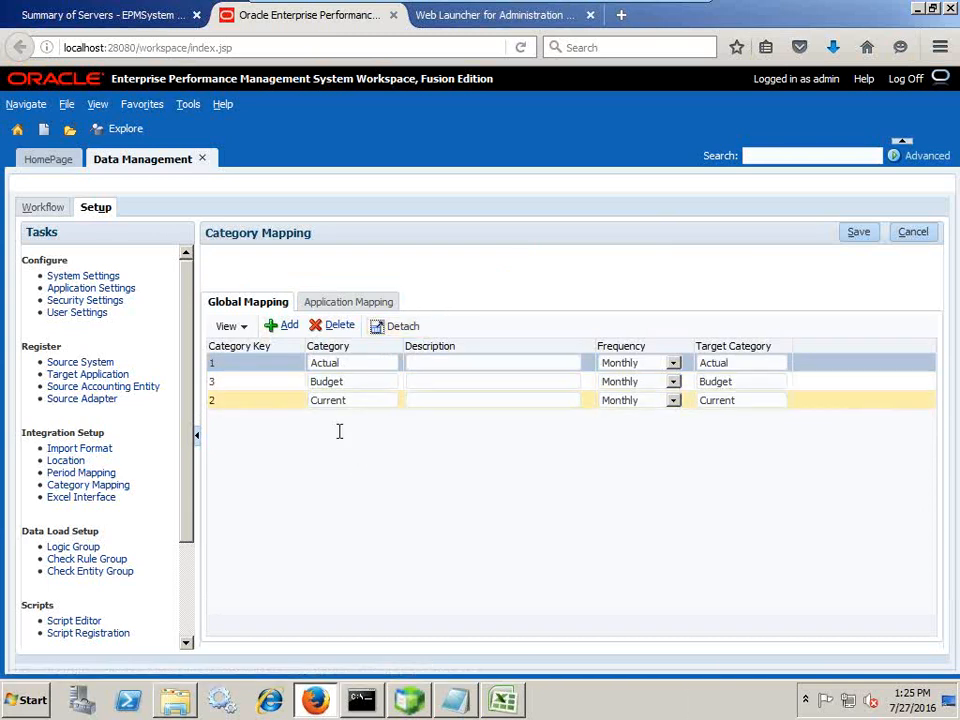
left_click(350, 310)
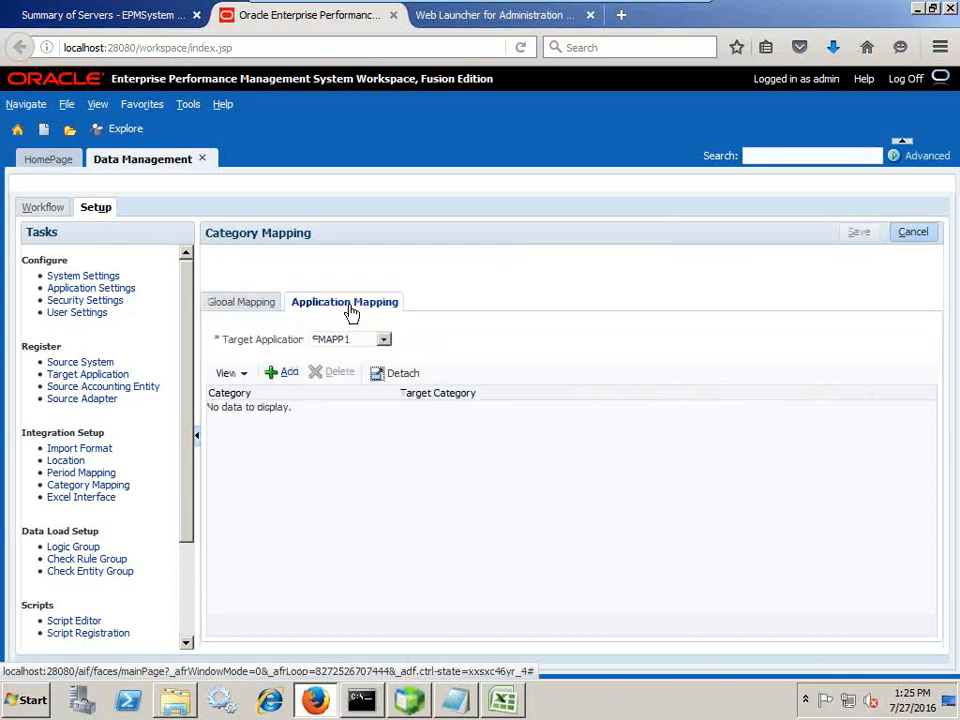
left_click(345, 339)
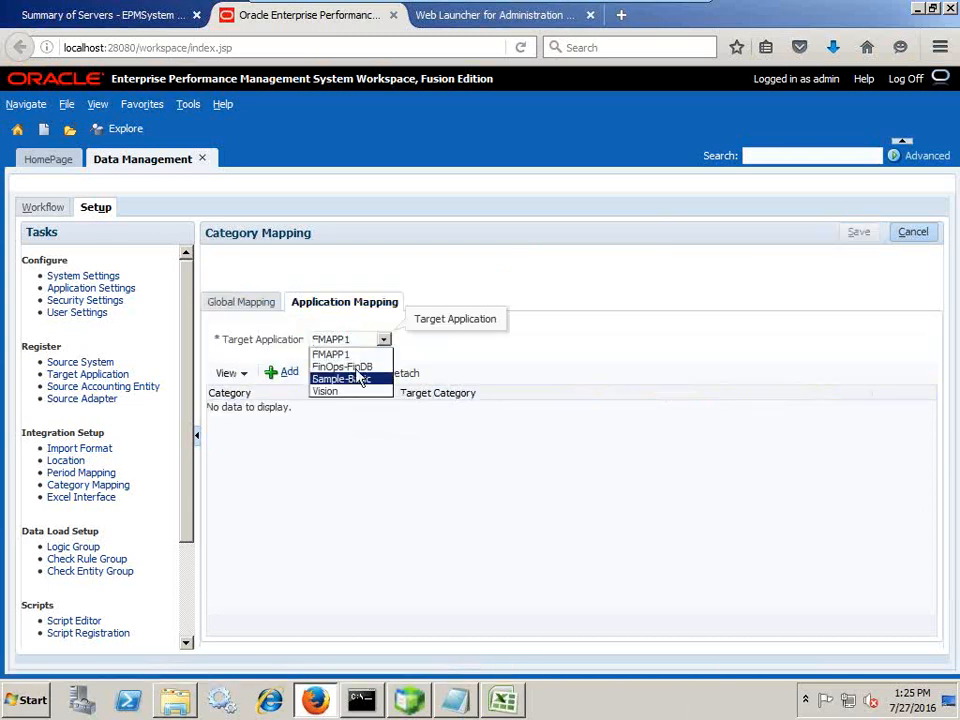
left_click(352, 368)
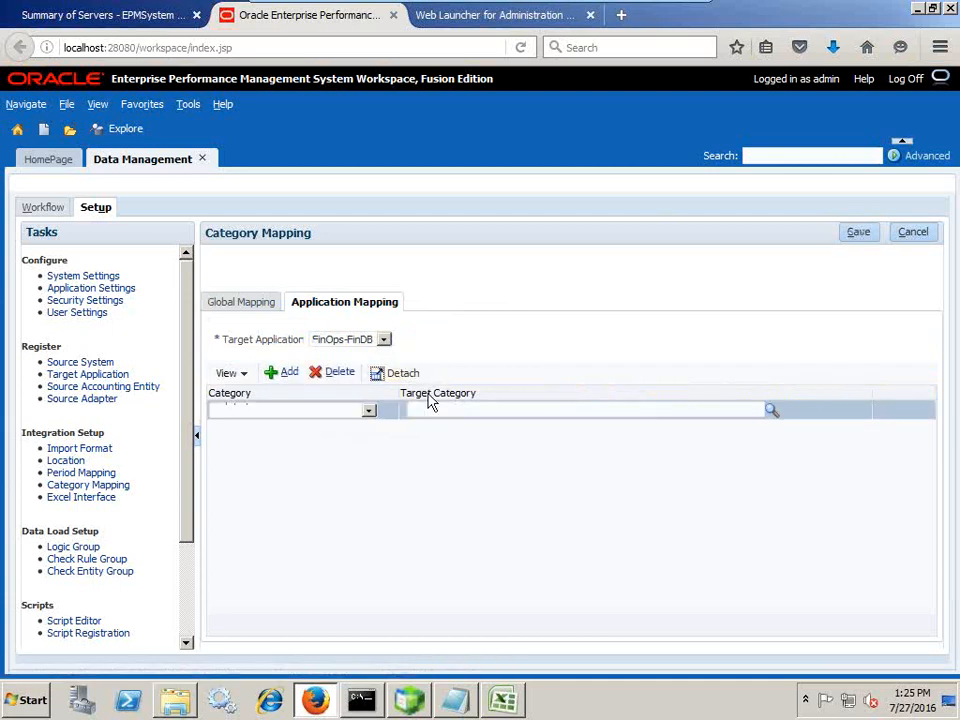
Map the Actual category to the target category Actual and save the category mapping.
left_click(368, 410)
left_click(317, 437)
left_click(494, 403)
type("Act")
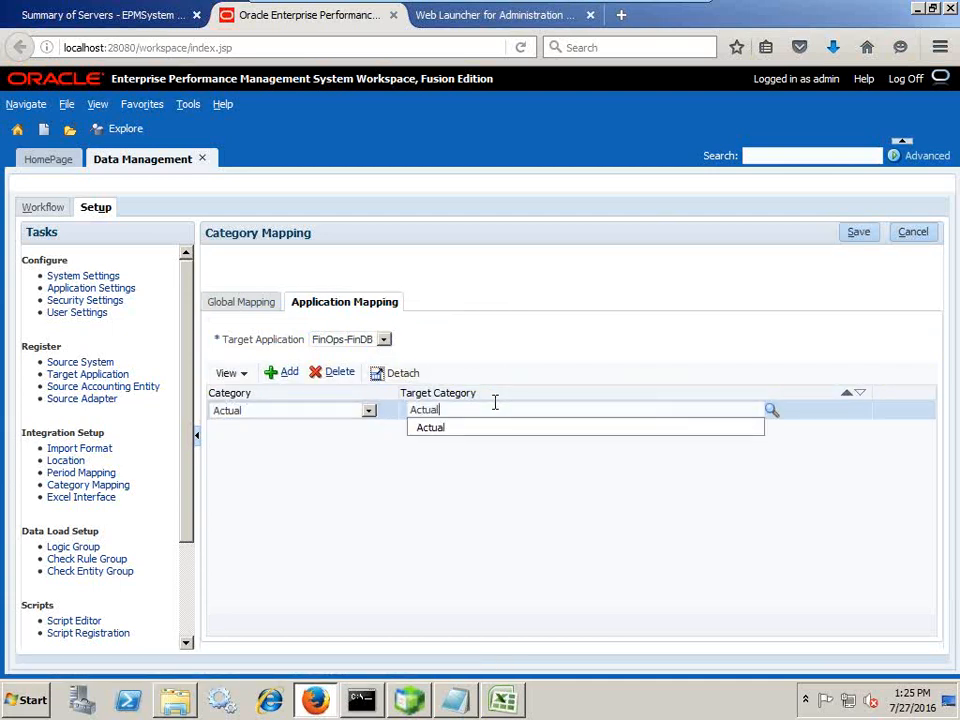
type("ual")
left_click(858, 236)
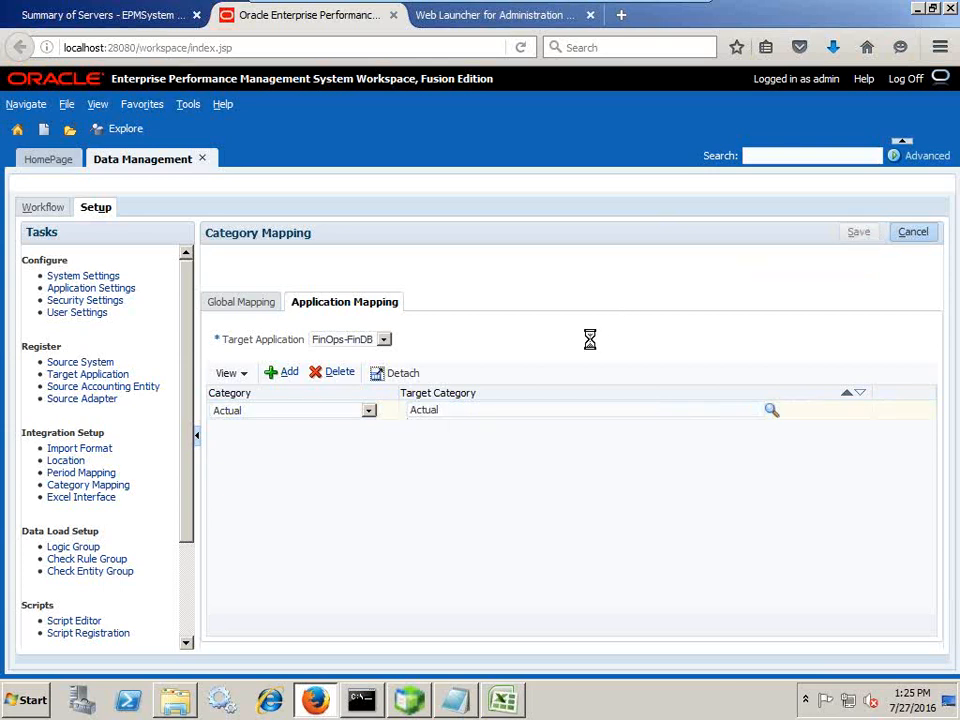
Recheck the target category Actual against the FinOps-FinDB application, and clear the target category value.
left_click(459, 415)
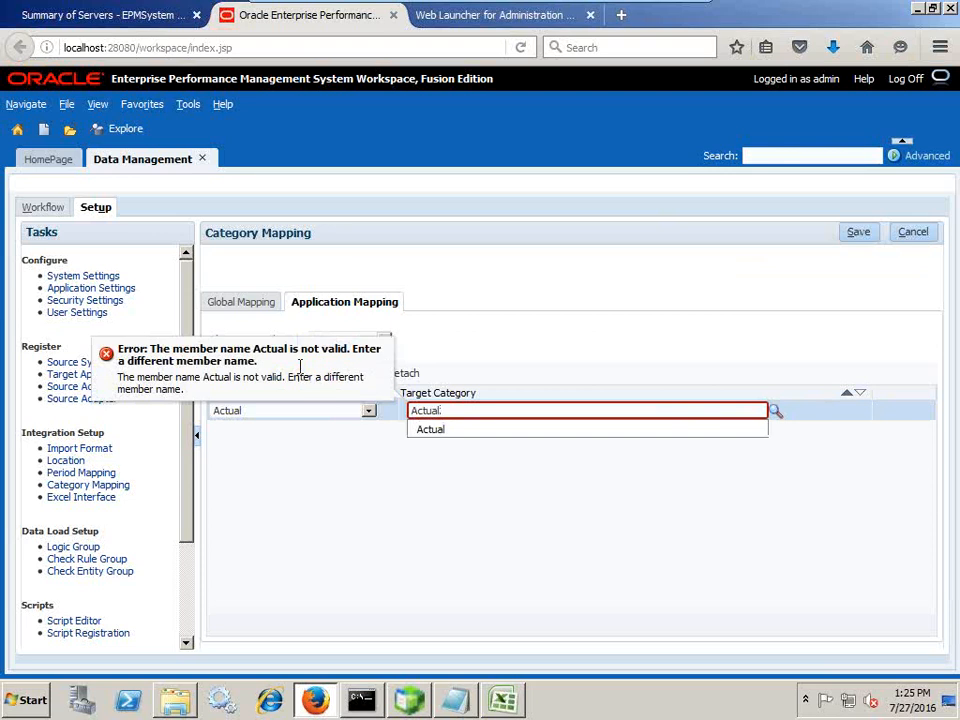
left_click(777, 413)
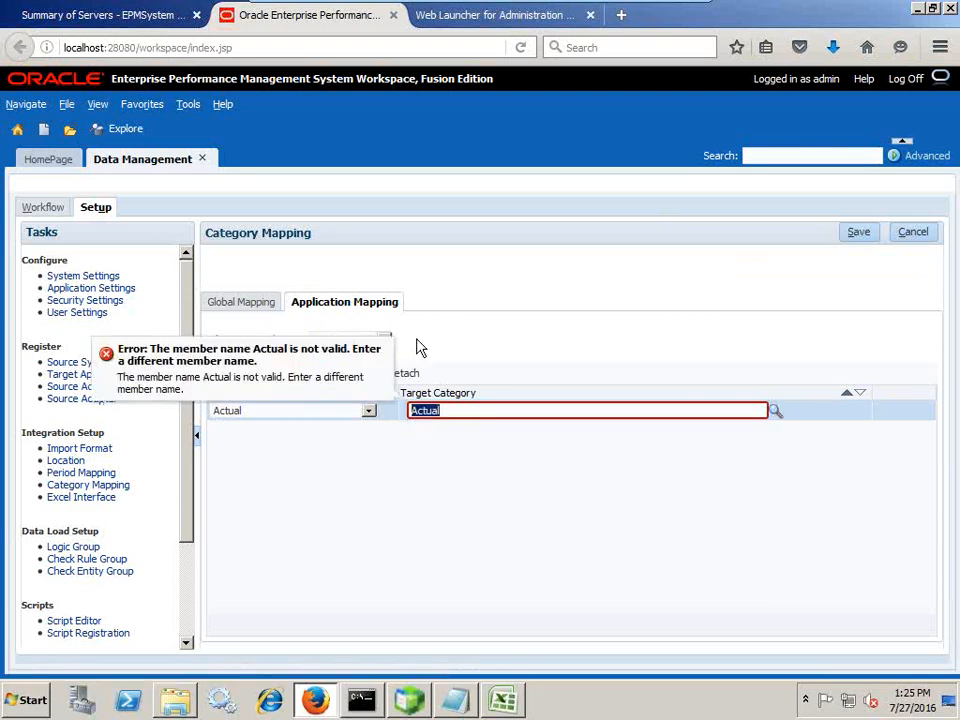
left_click(370, 345)
left_click(370, 345)
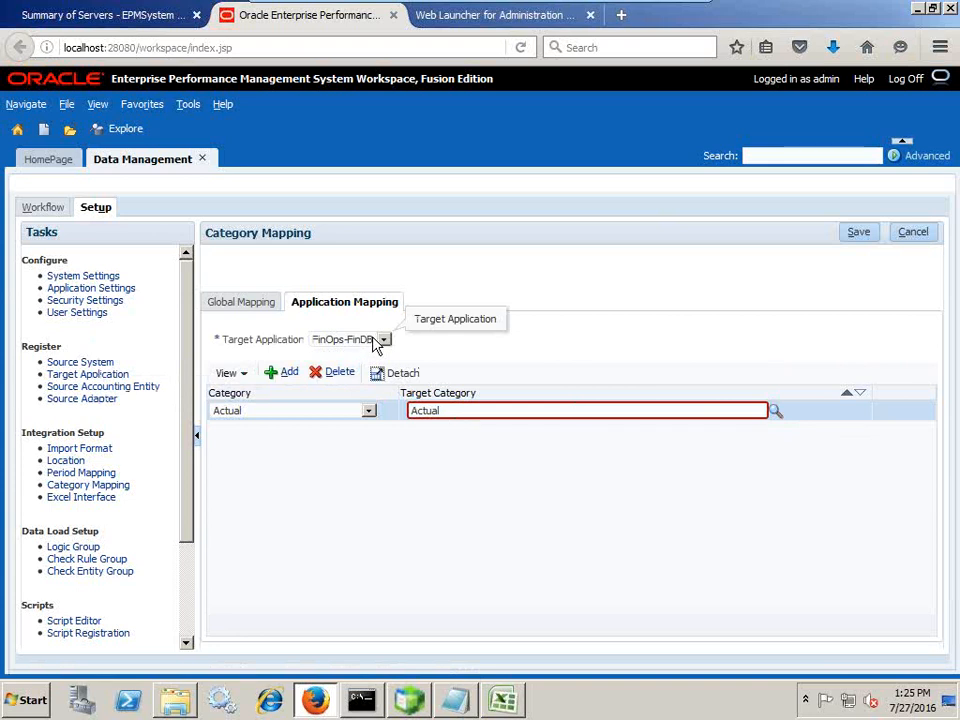
left_click(776, 416)
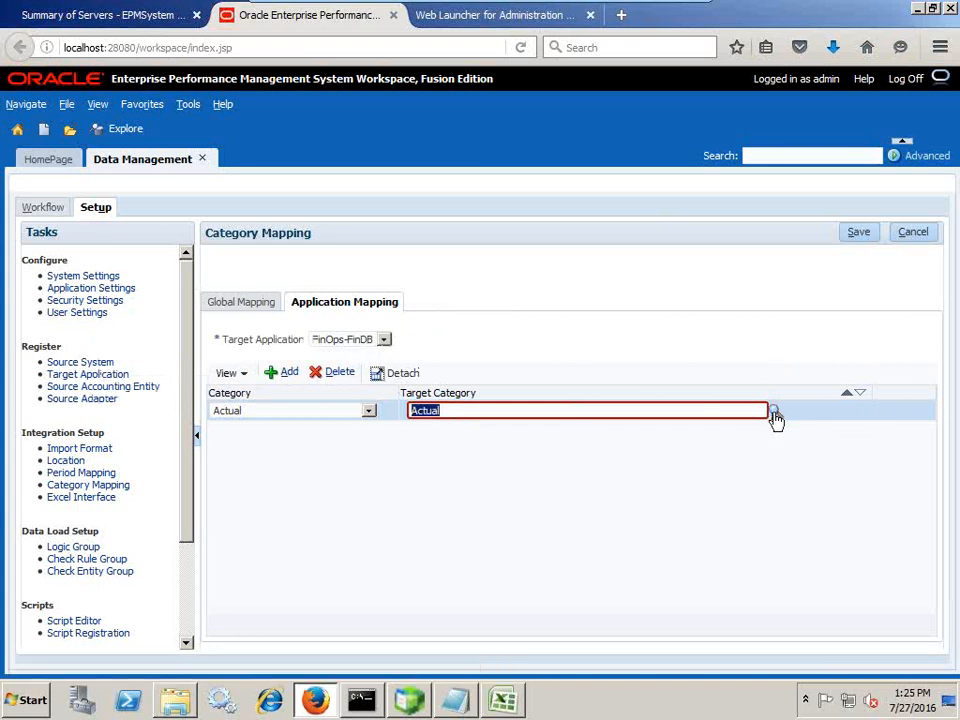
left_click(592, 410)
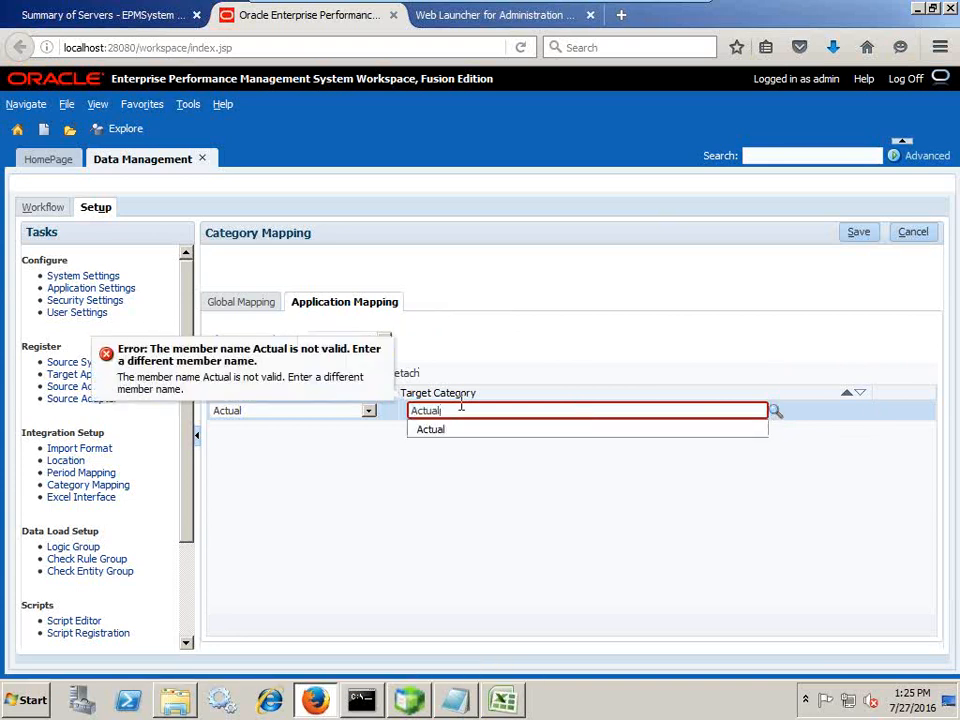
key("BackSpace")
key("BackSpace")
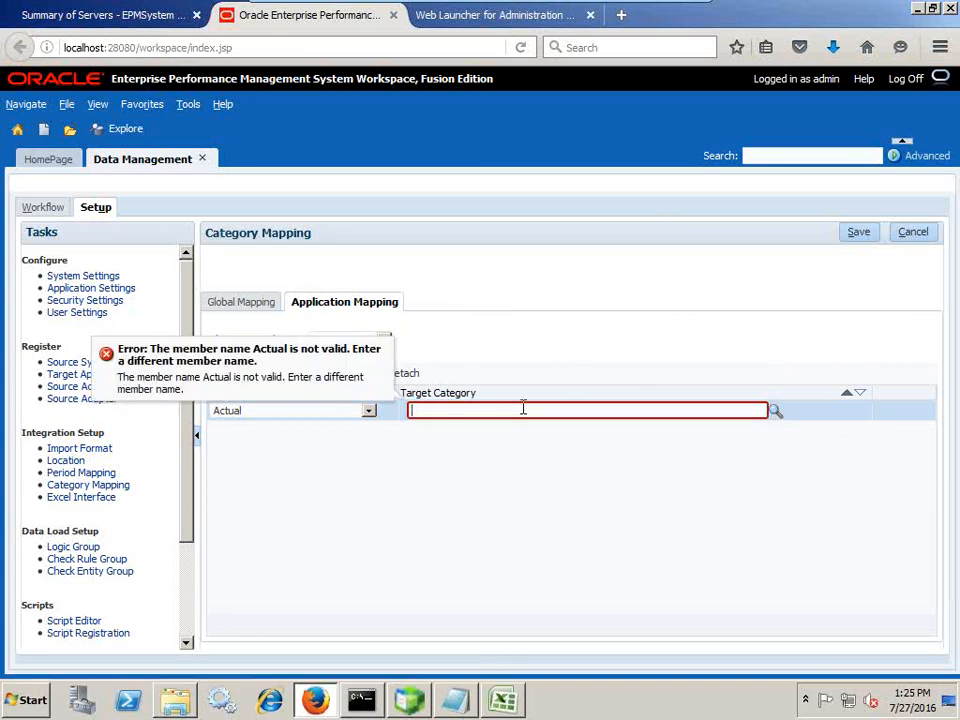
Try to refresh the members available for the target category in the member selector, and close the selector.
left_click(770, 413)
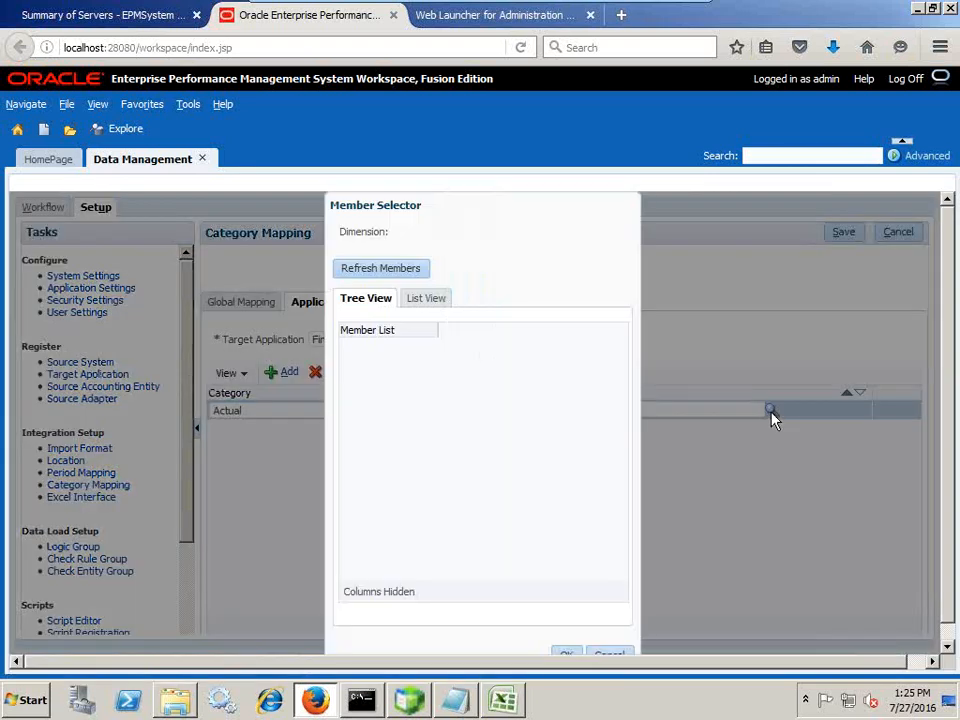
left_click(402, 270)
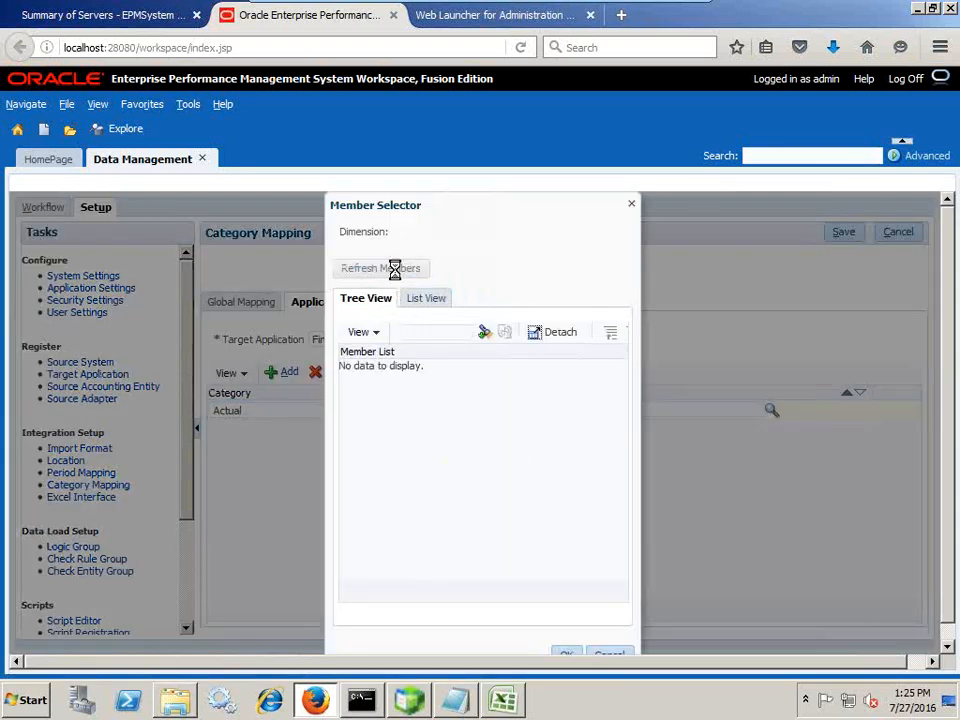
key("Return")
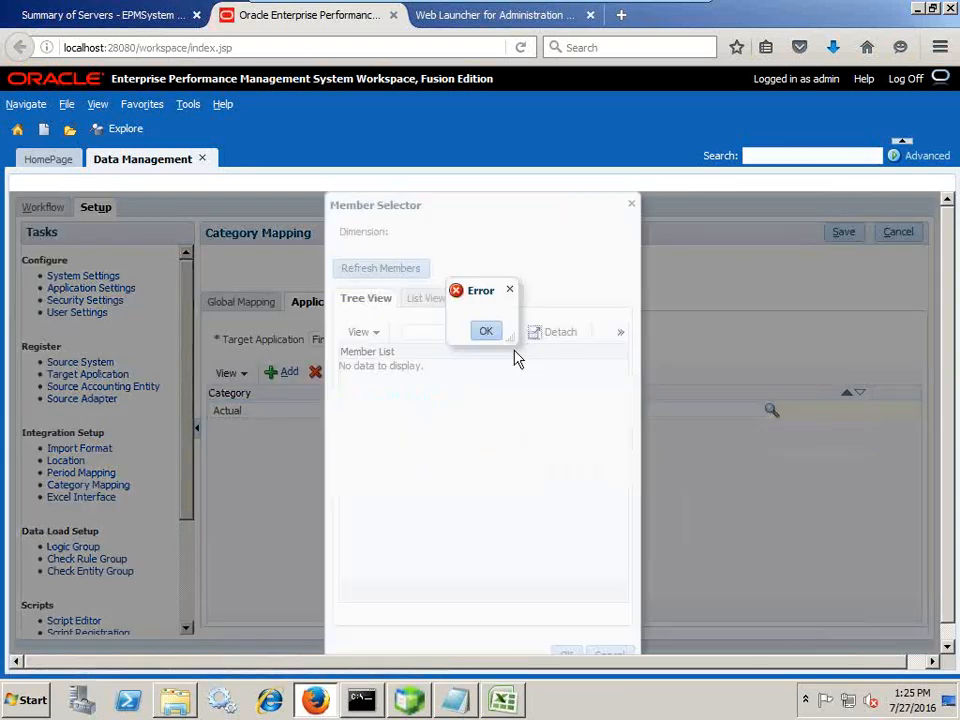
left_click(487, 334)
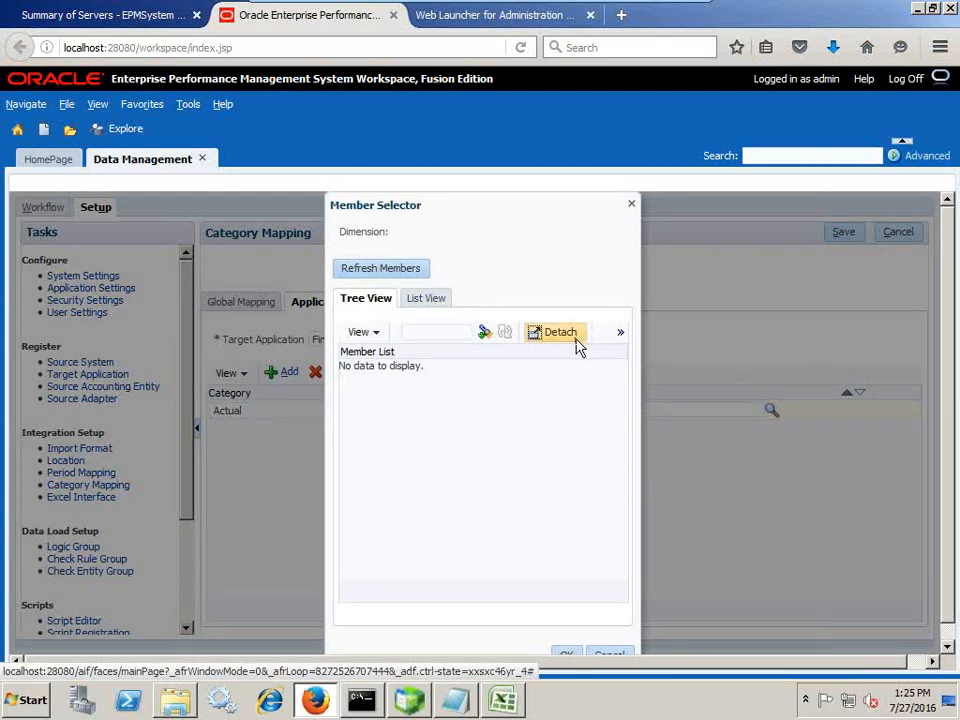
left_click(631, 204)
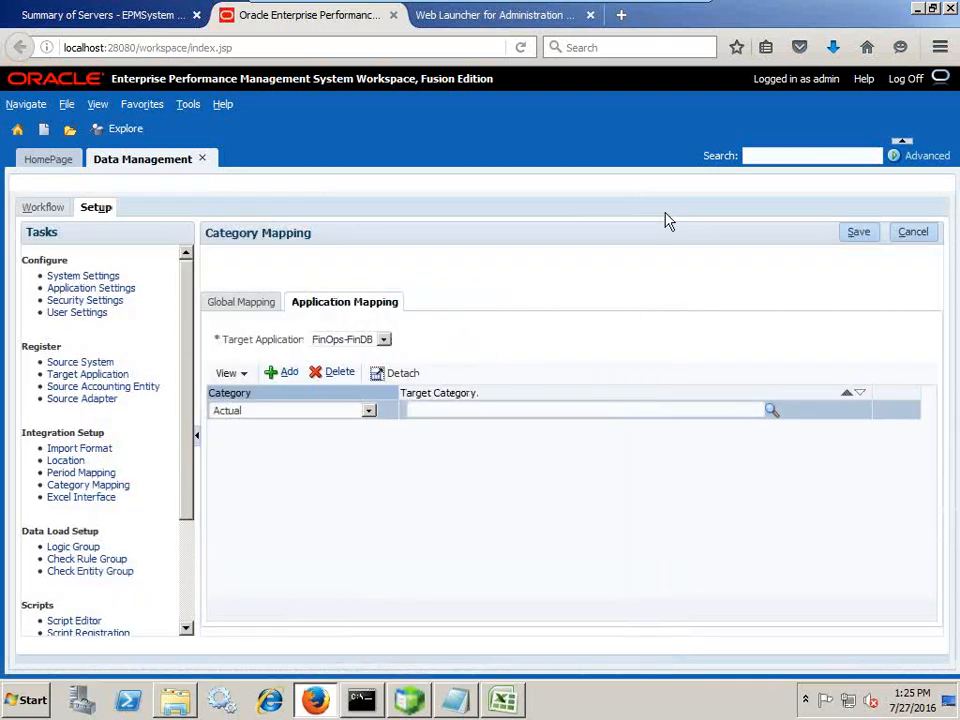
left_click(666, 13)
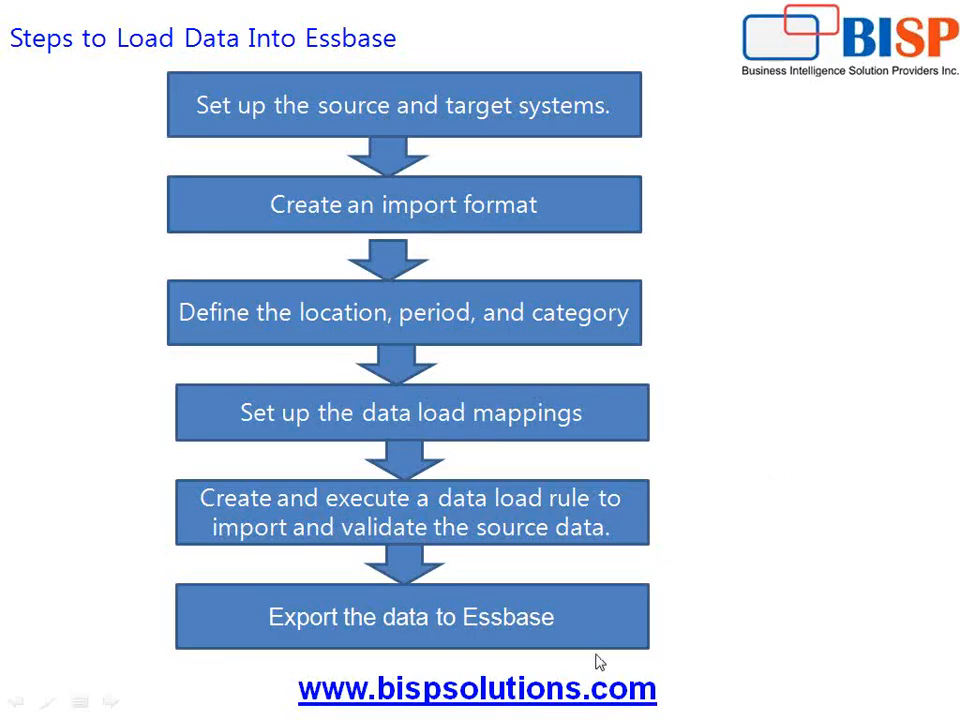
key("alt+Tab")
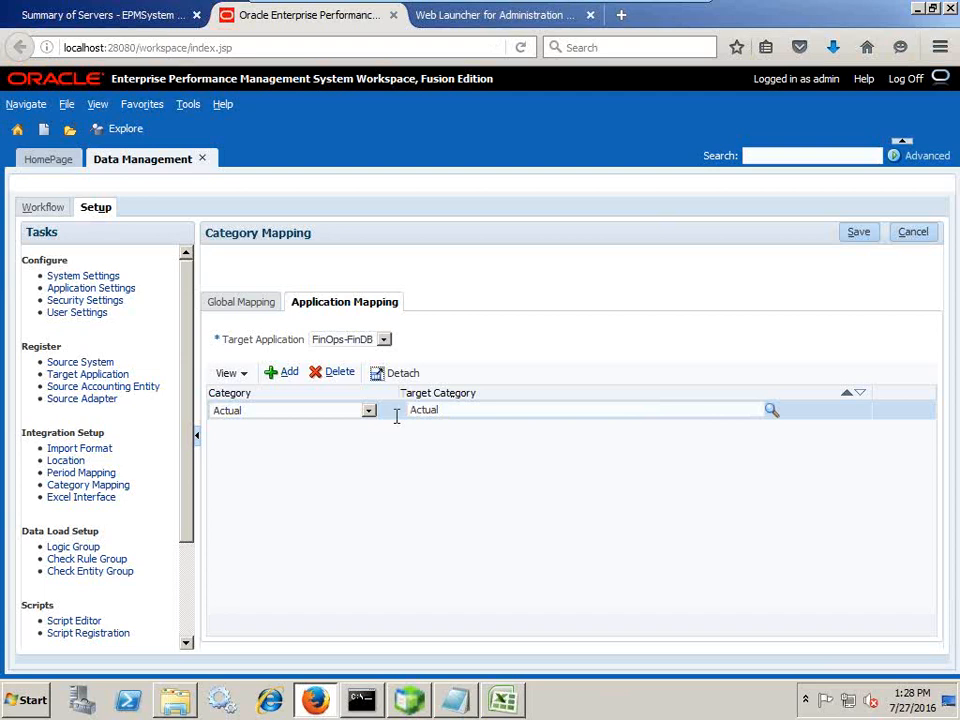
left_click(671, 9)
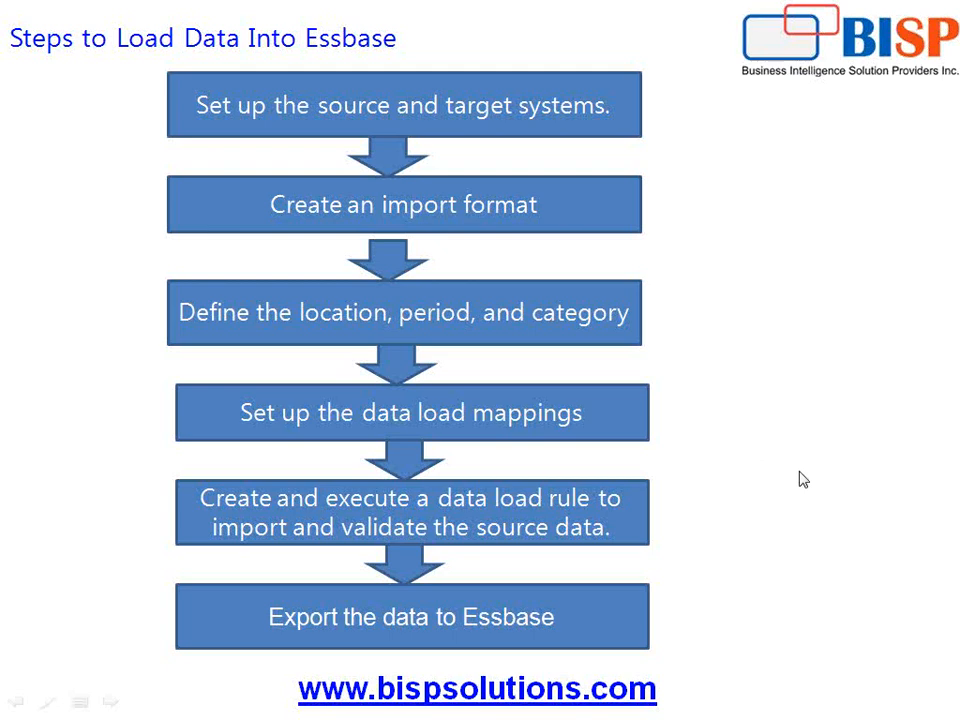
key("alt+Tab")
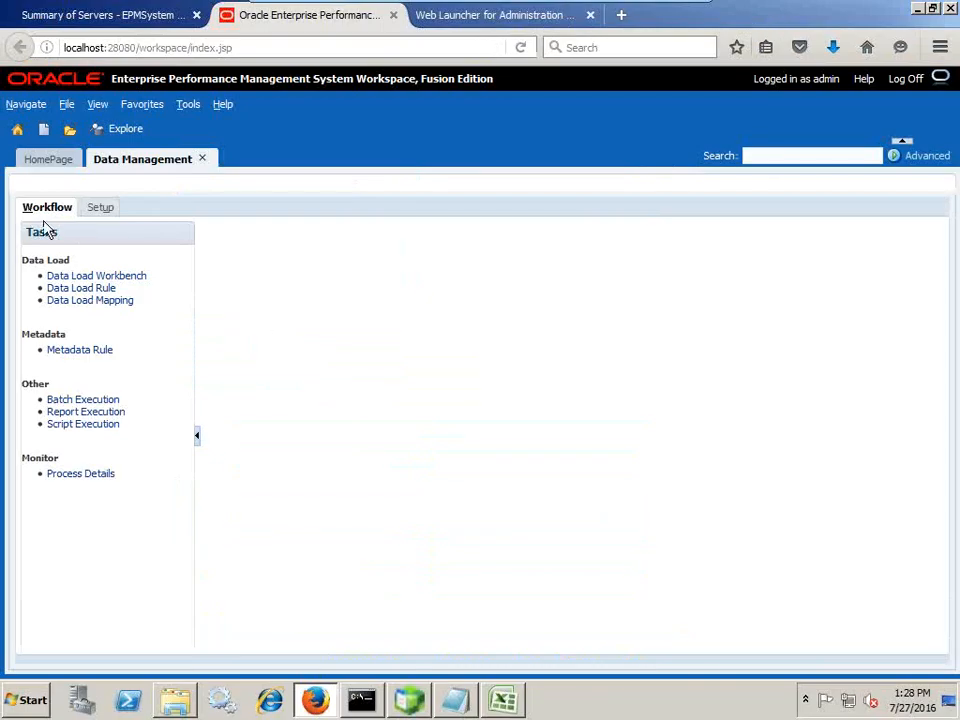
left_click(100, 210)
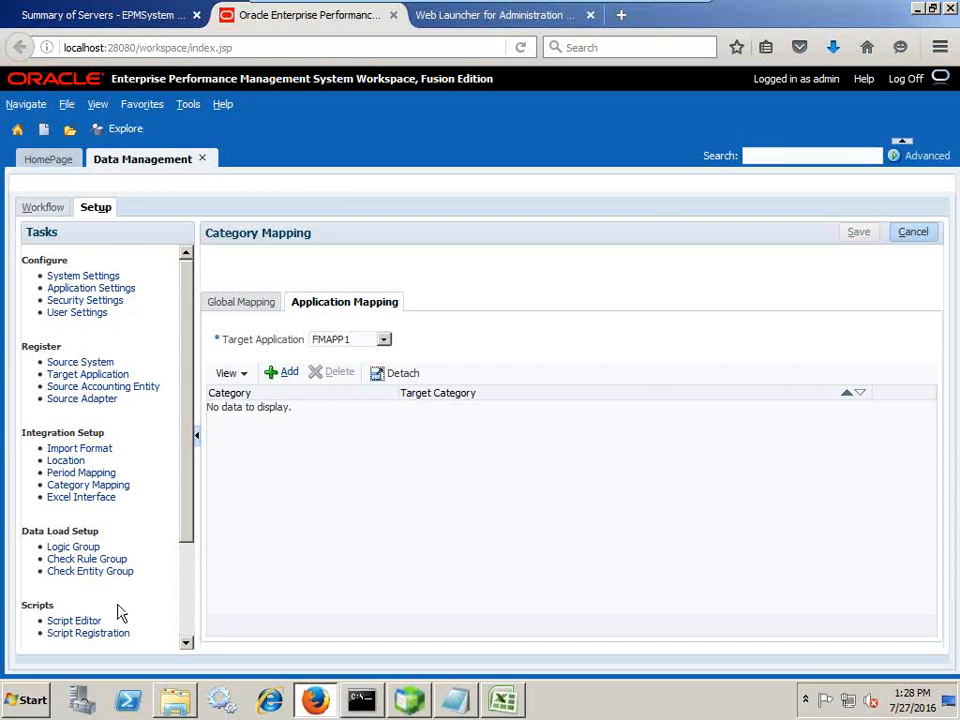
Open the workflow's data load mappings and set the point of view to location LFinCube with period Jan and category Actual.
left_click(33, 209)
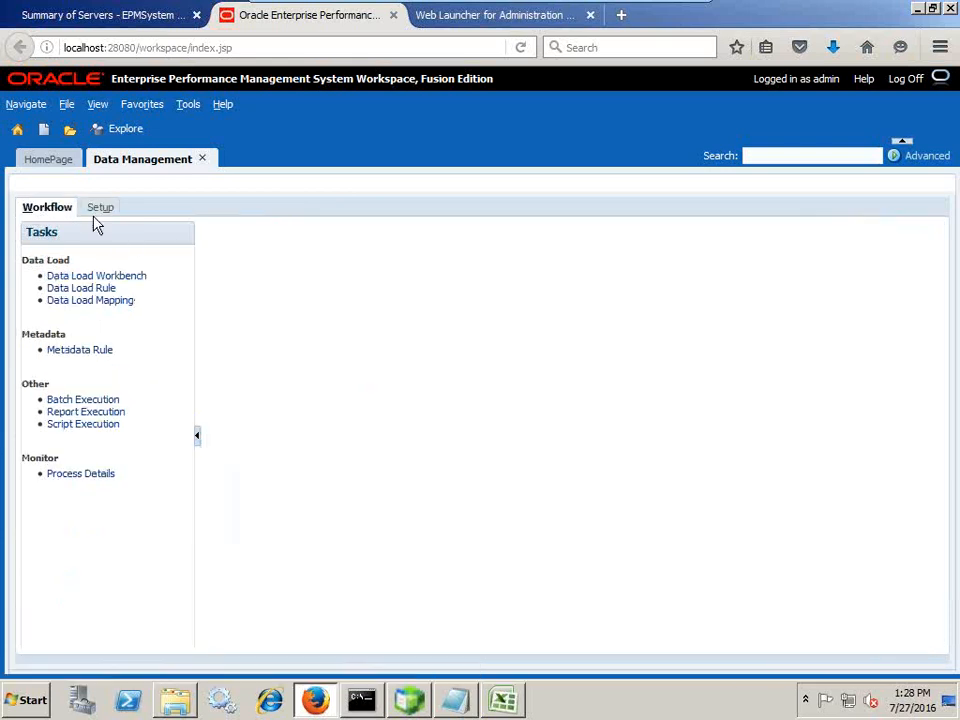
left_click(90, 300)
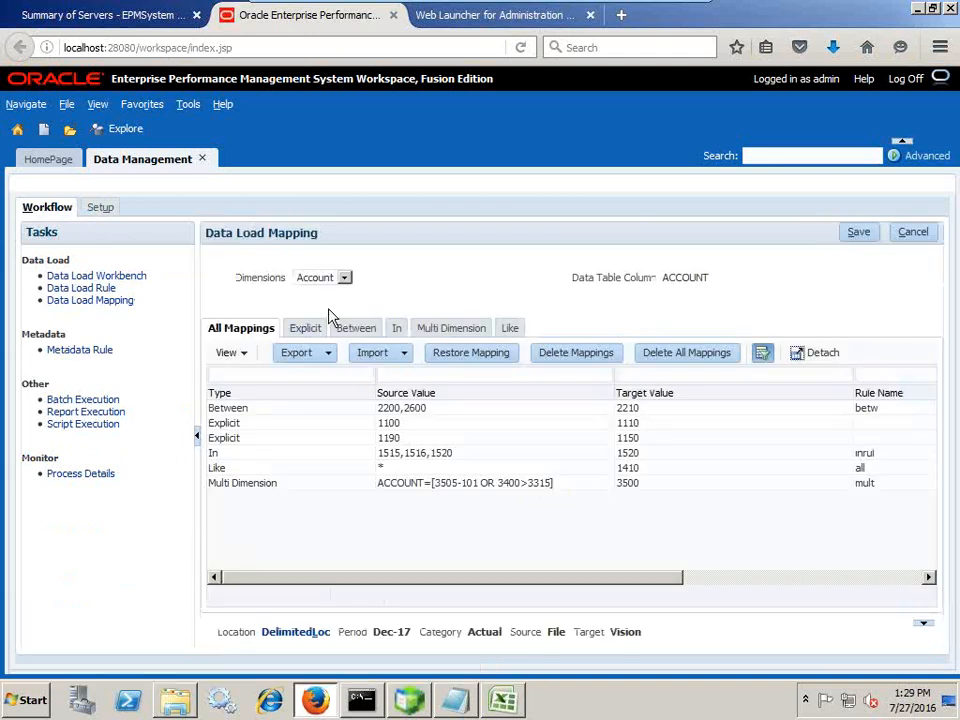
left_click(295, 633)
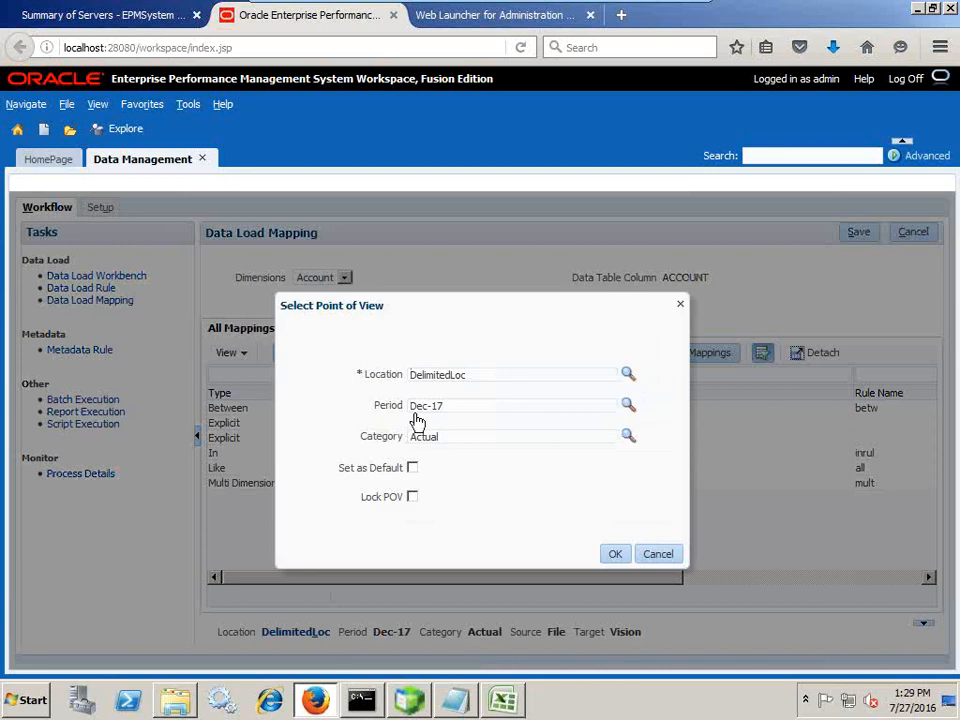
left_click(628, 375)
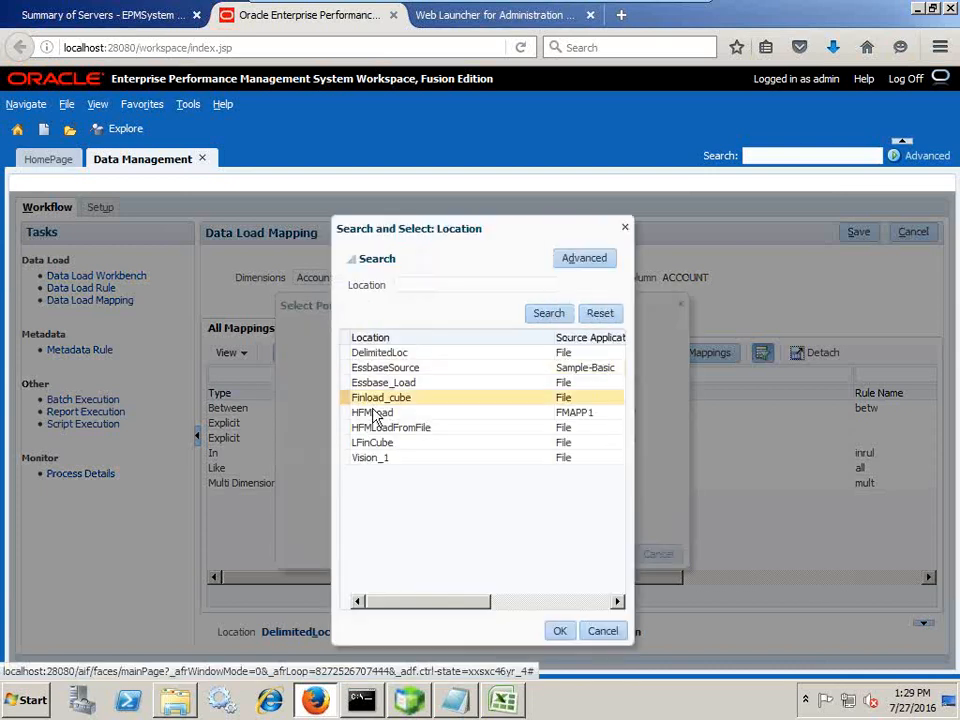
left_click(377, 446)
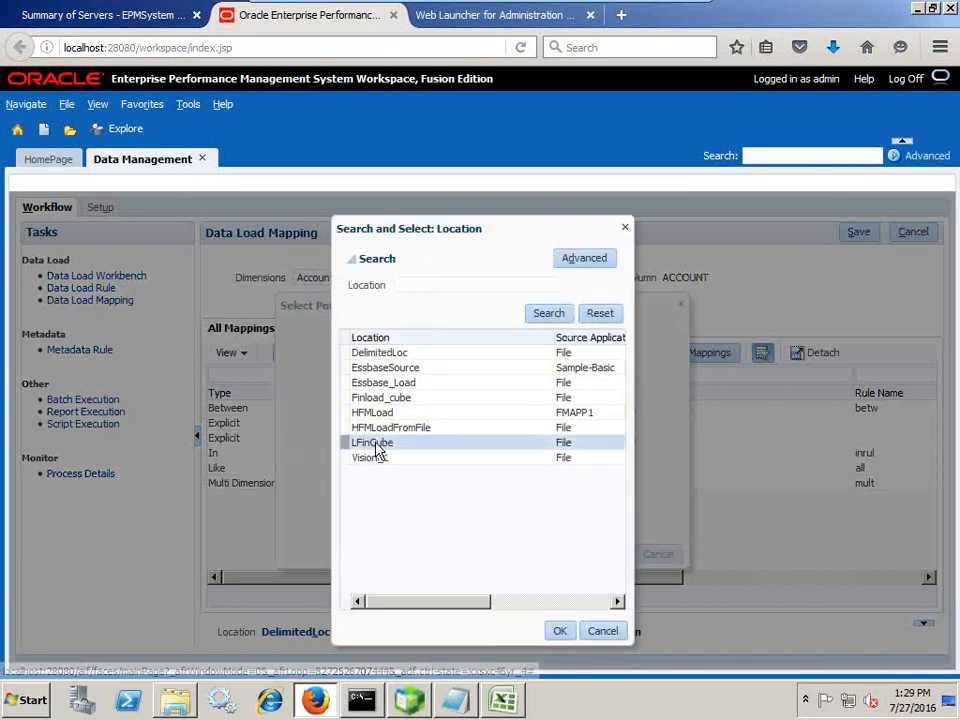
left_click(560, 633)
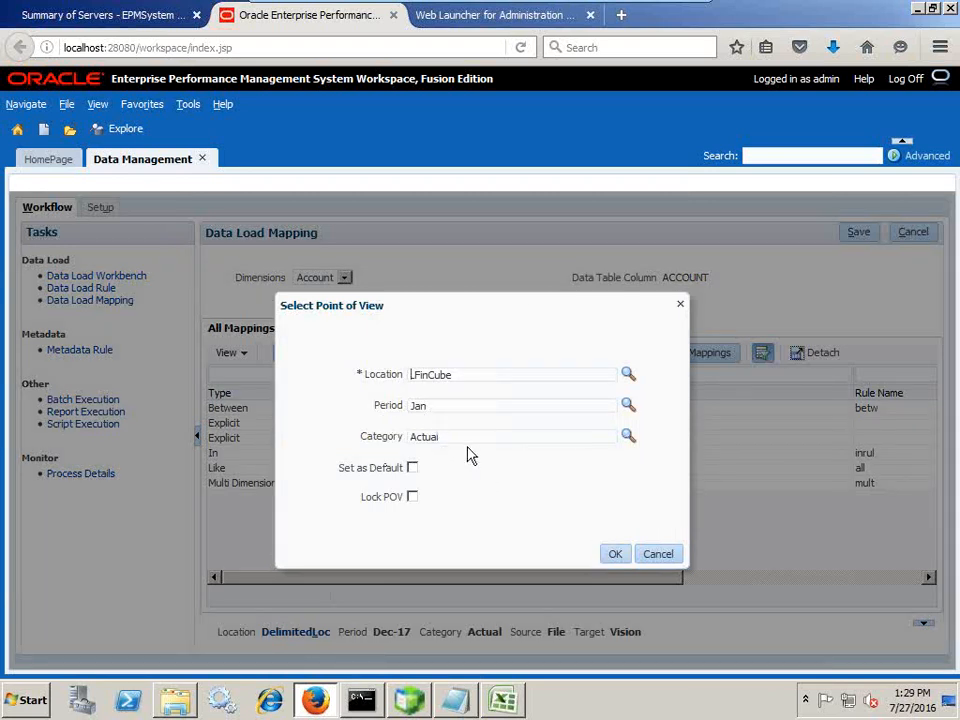
left_click(606, 555)
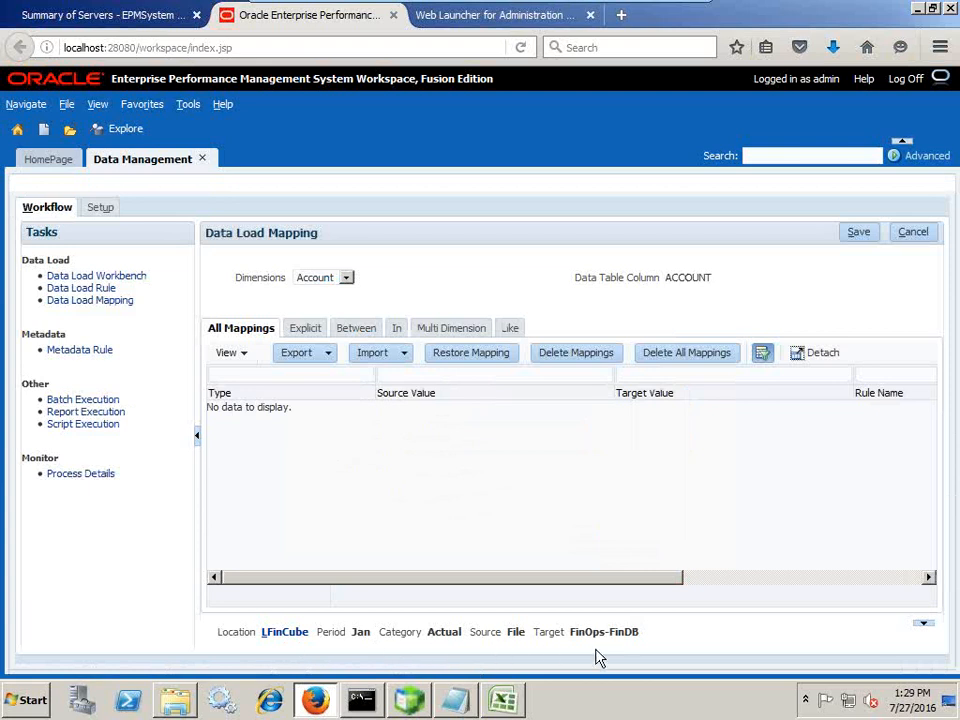
Add a Like mapping for the Account dimension with source value * and target value *.
left_click_drag(569, 637, 639, 631)
left_click(341, 421)
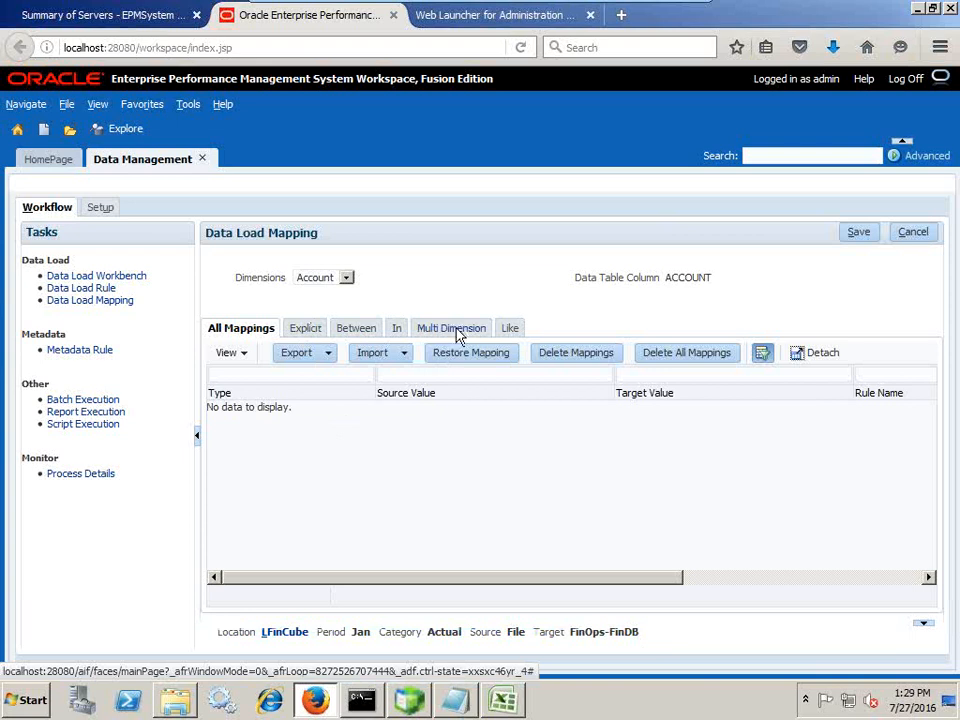
left_click(512, 330)
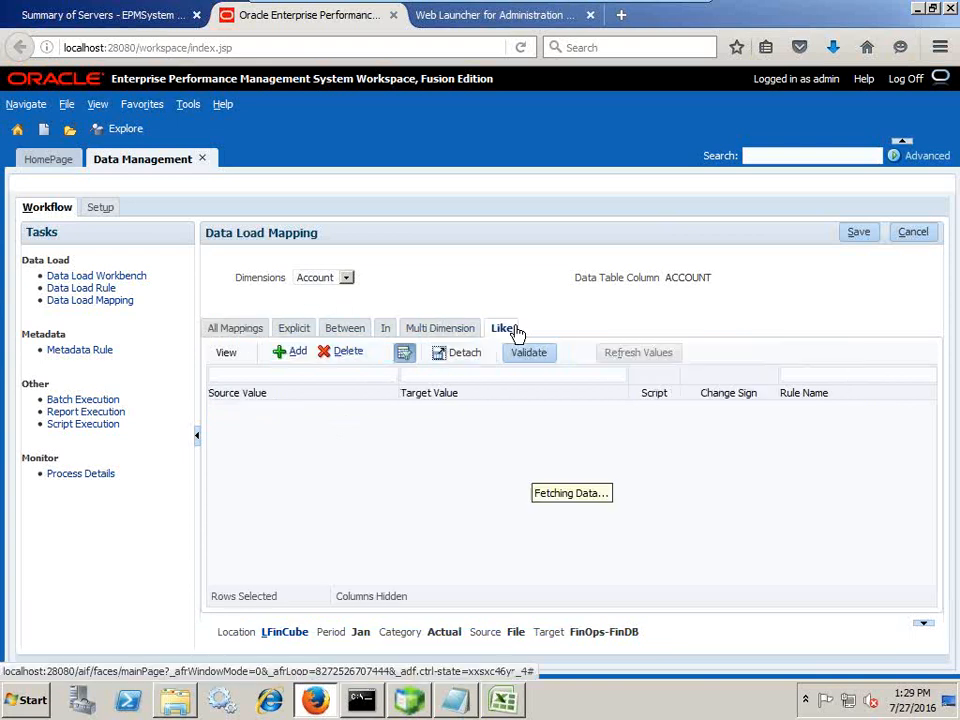
left_click(295, 355)
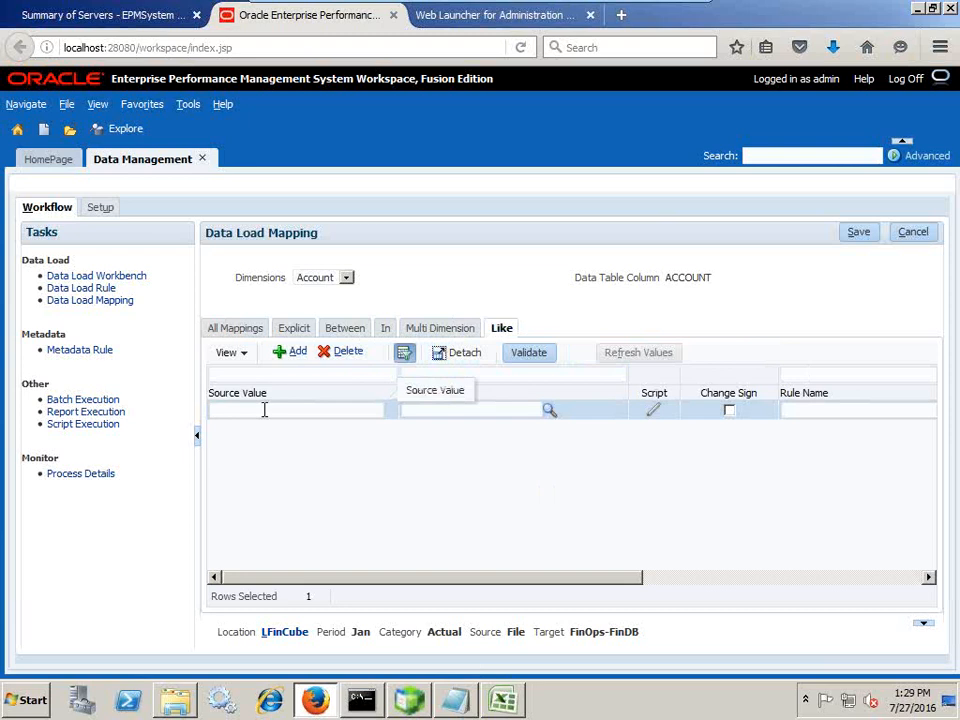
type("*")
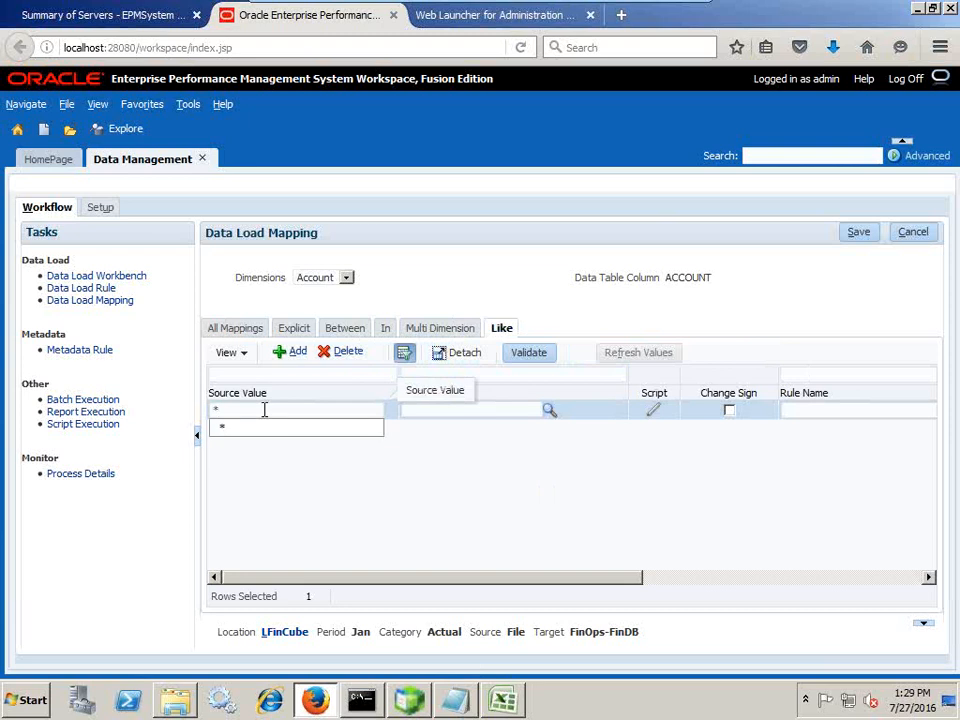
left_click(418, 413)
type("*")
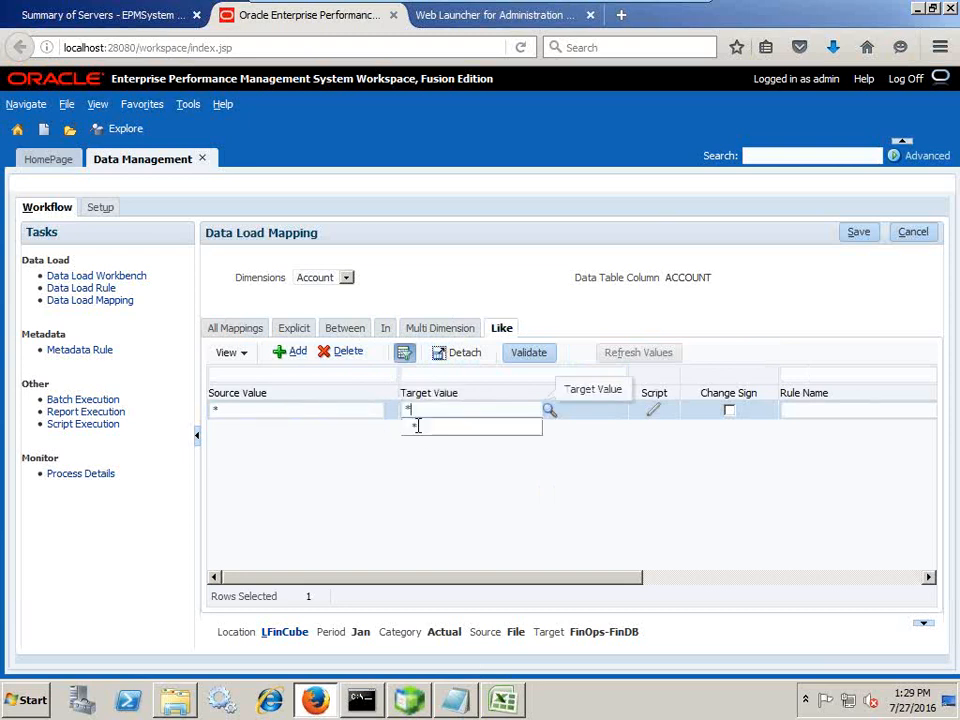
Name the Account mapping's rule AllAccount and save the data load mapping.
left_click(703, 579)
left_click(862, 412)
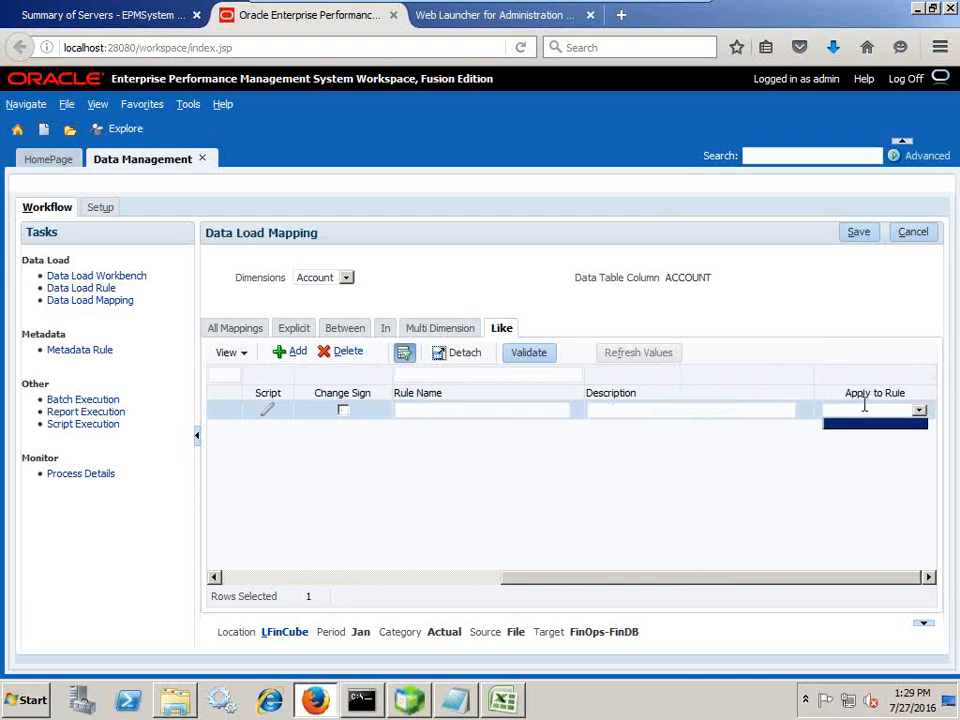
left_click(485, 407)
type("AllAccount")
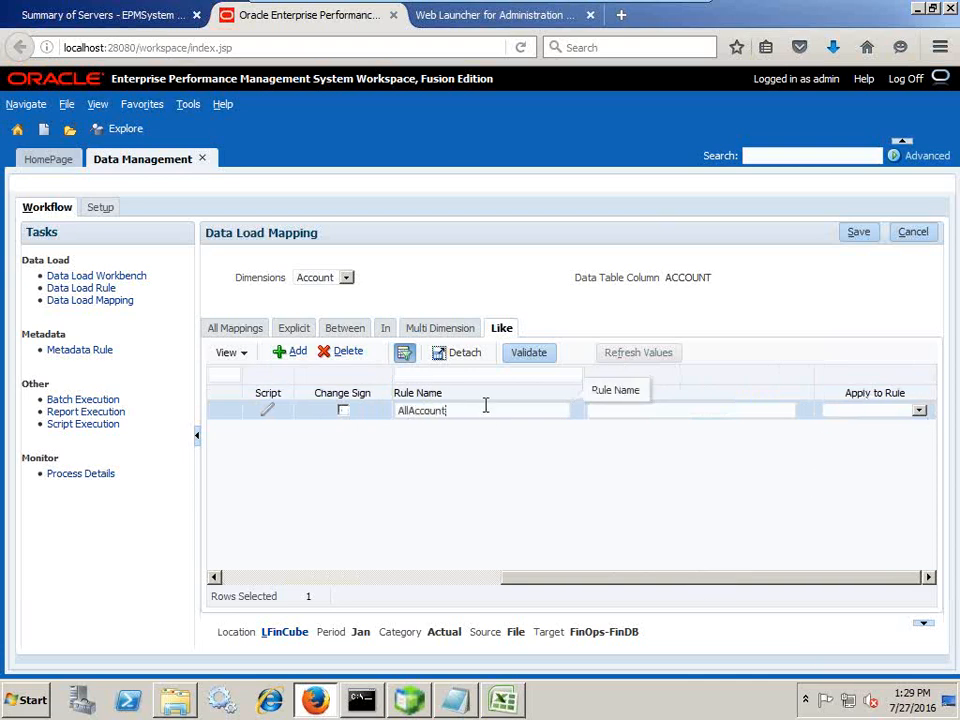
left_click(859, 232)
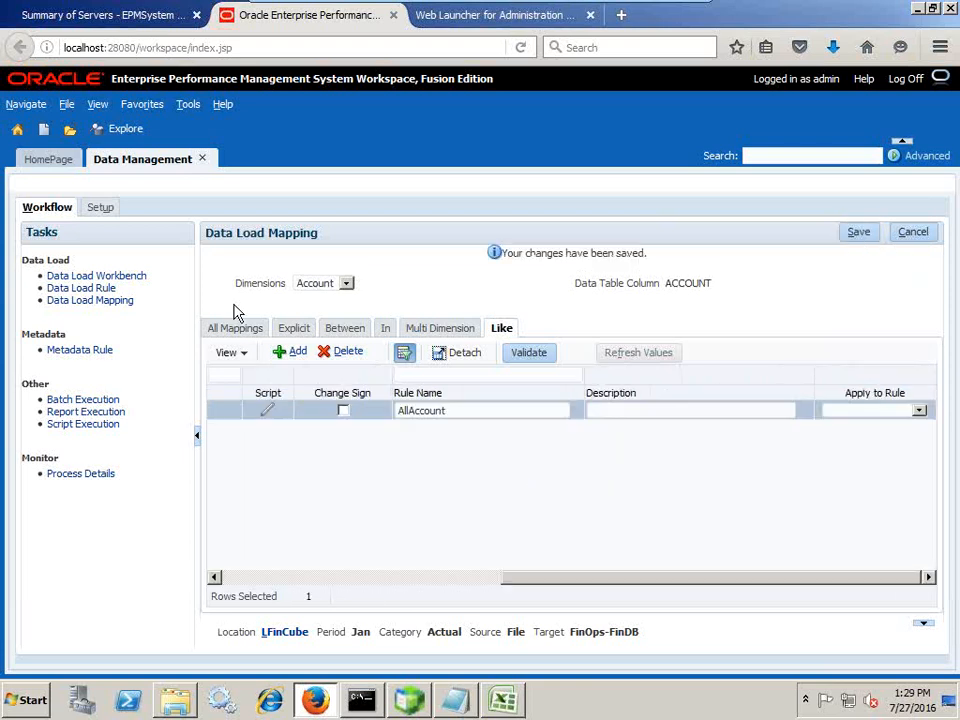
Add a Like mapping for the Entity dimension with source * and target *, name its rule AllEntity, and save it.
left_click(318, 284)
left_click(312, 310)
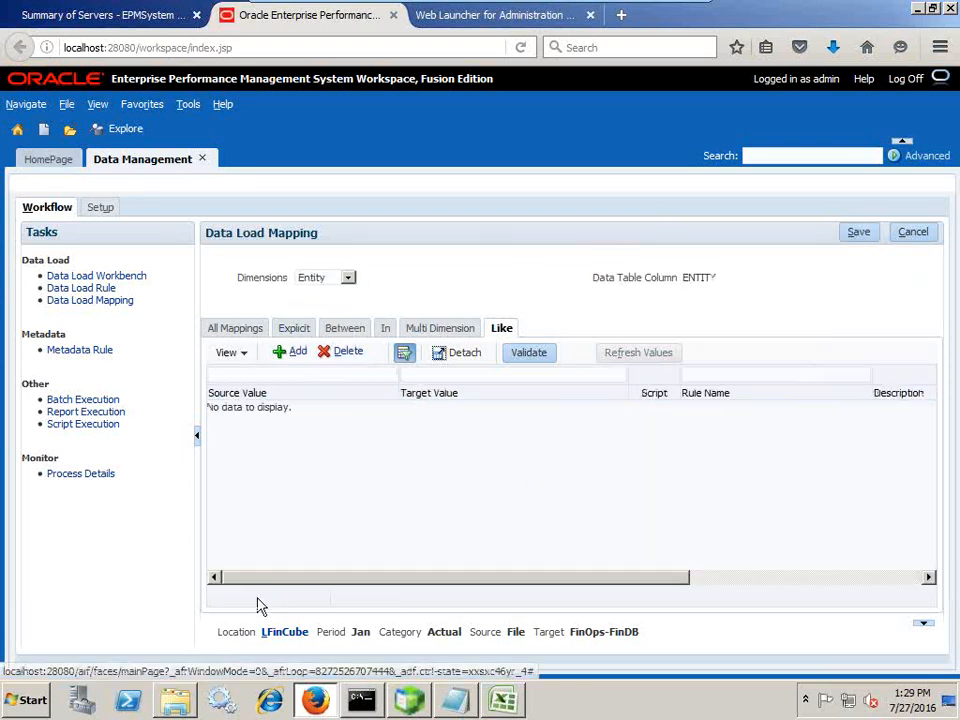
left_click(298, 353)
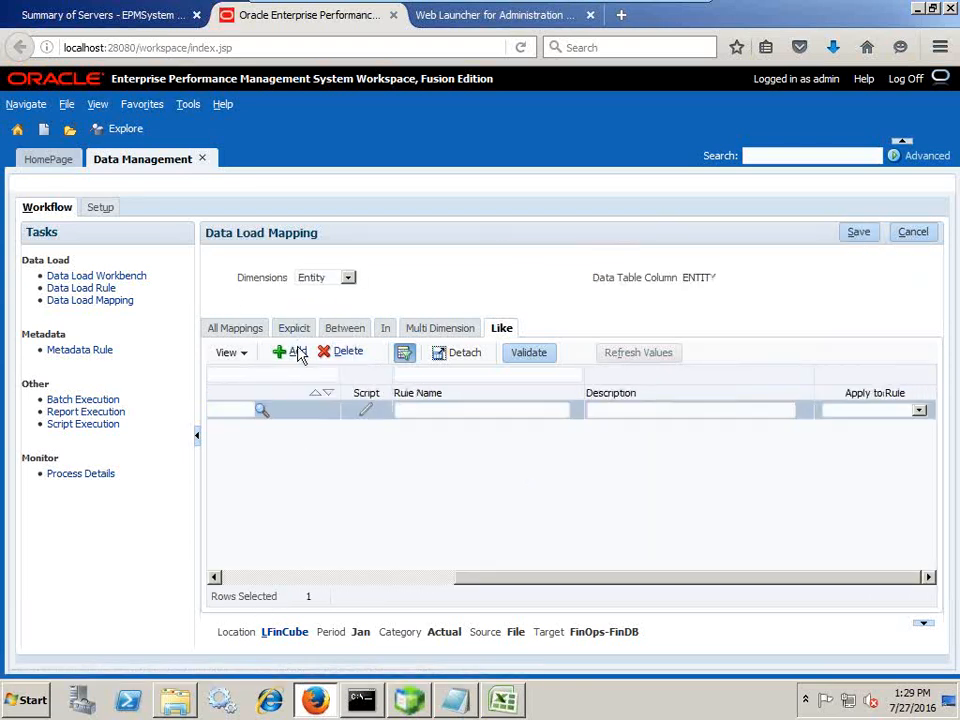
left_click(287, 410)
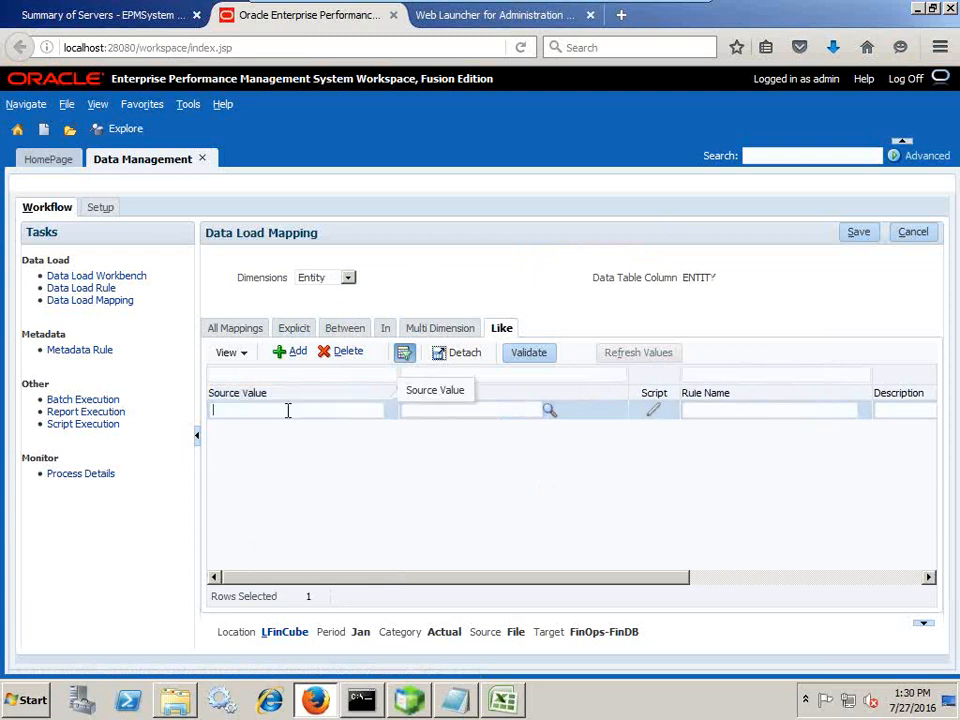
left_click(462, 410)
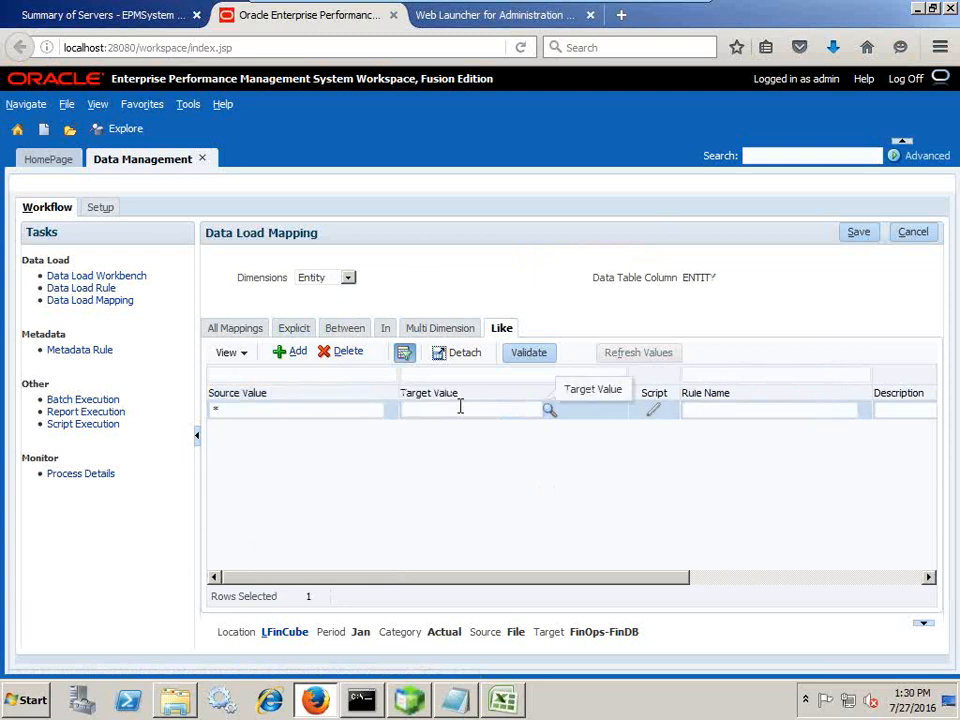
left_click(715, 415)
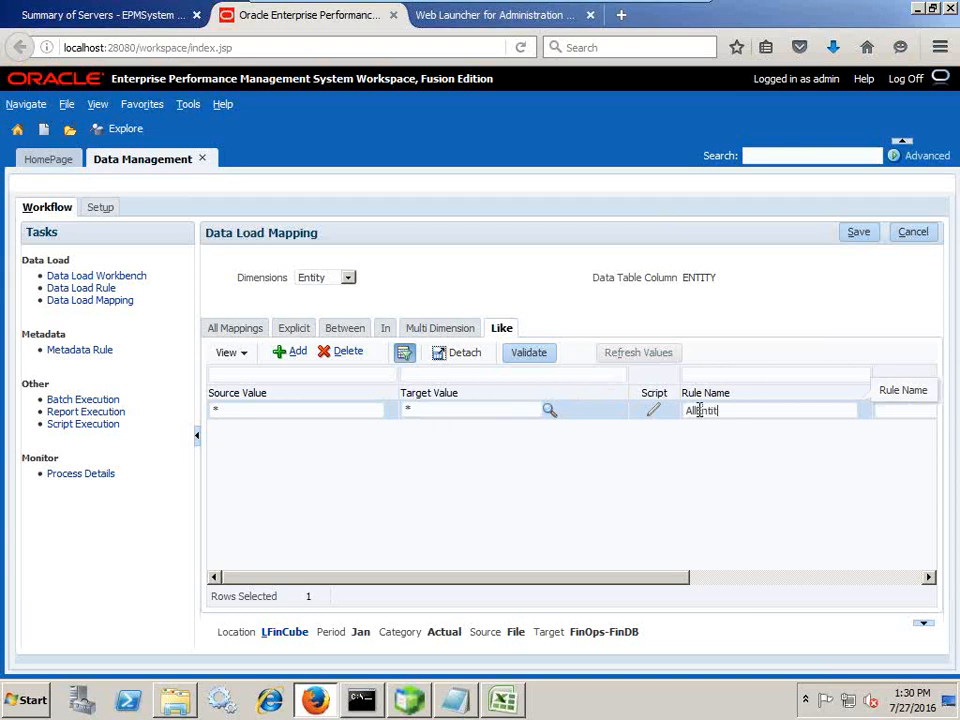
left_click(852, 232)
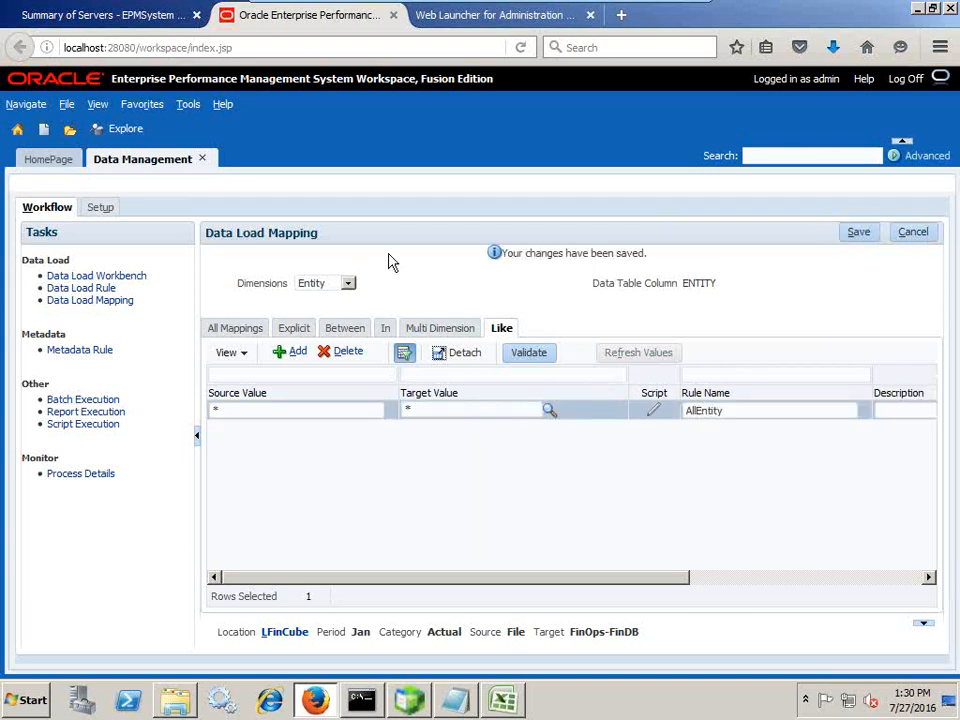
Add and save a Like mapping for the Product dimension from source * to target * with rule name AllProducts.
left_click(330, 283)
left_click(316, 322)
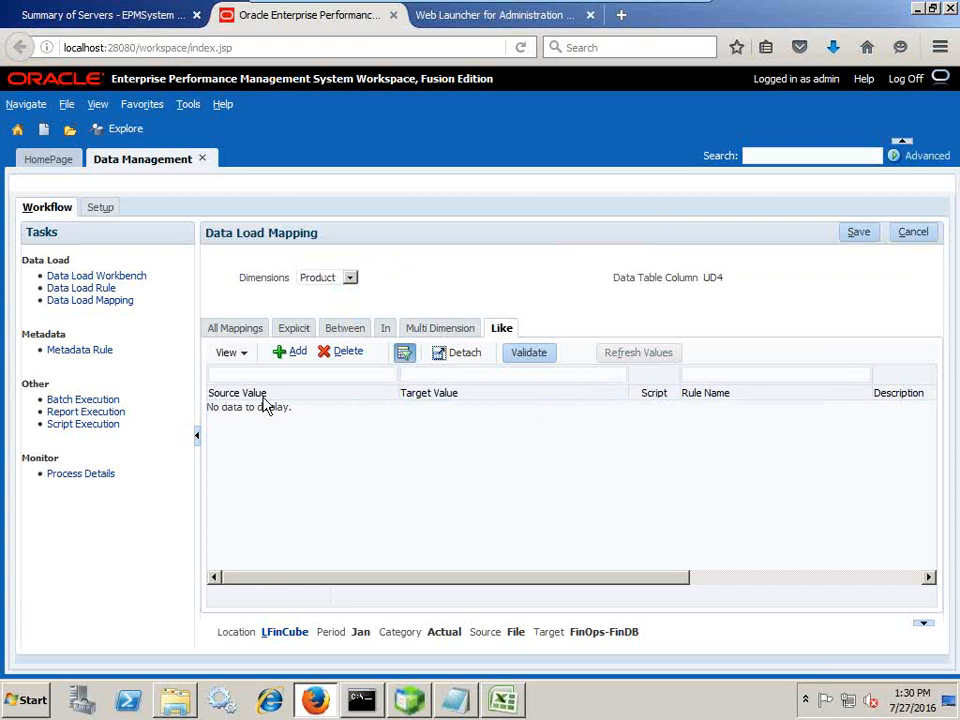
left_click(256, 410)
type("*")
left_click(455, 405)
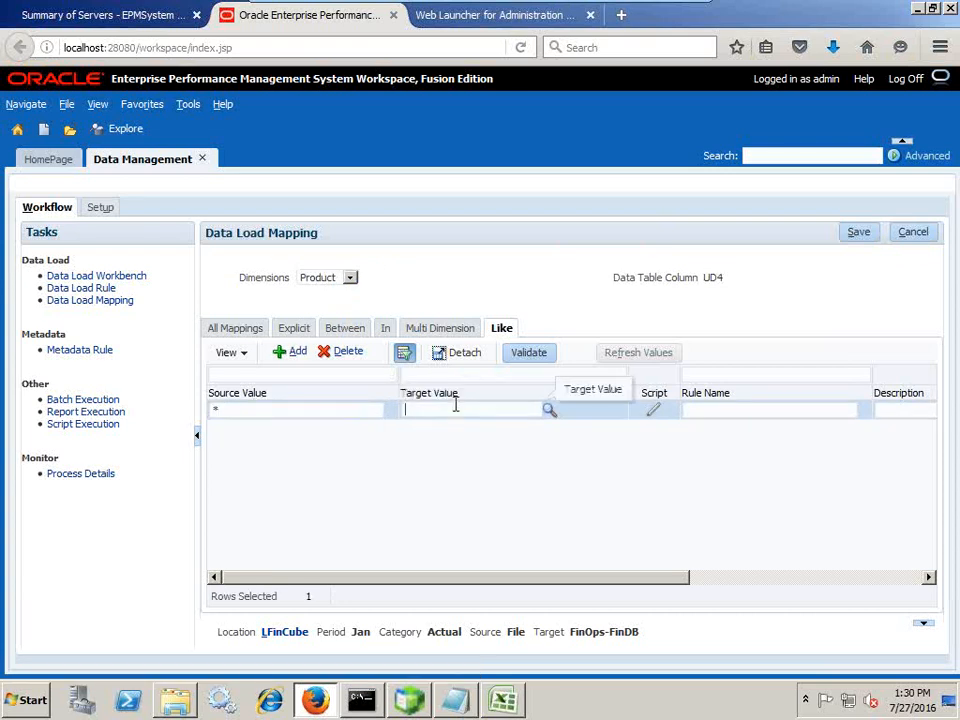
type("*")
left_click(752, 406)
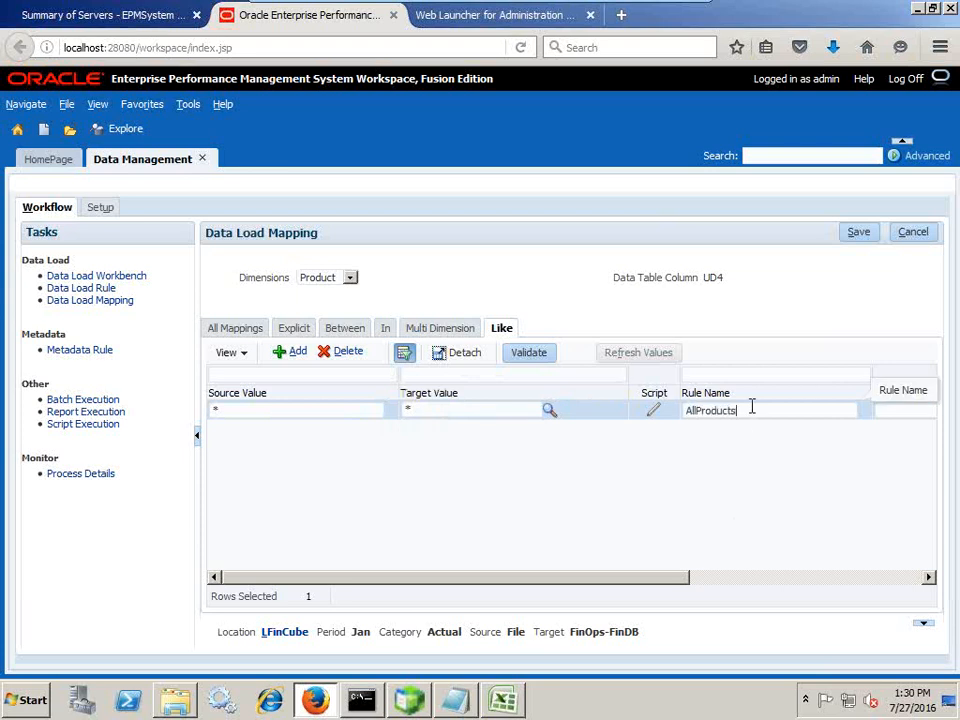
left_click(858, 231)
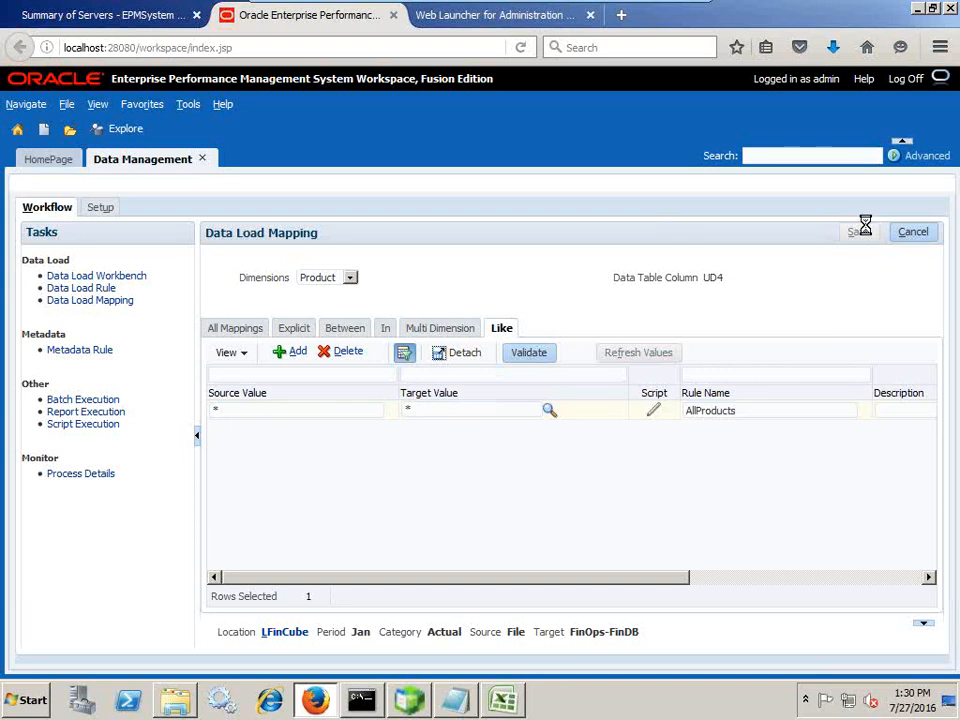
Add and save a Like mapping for the Scenario dimension from source * to target * with rule name AlLScenario.
left_click(320, 283)
left_click(320, 335)
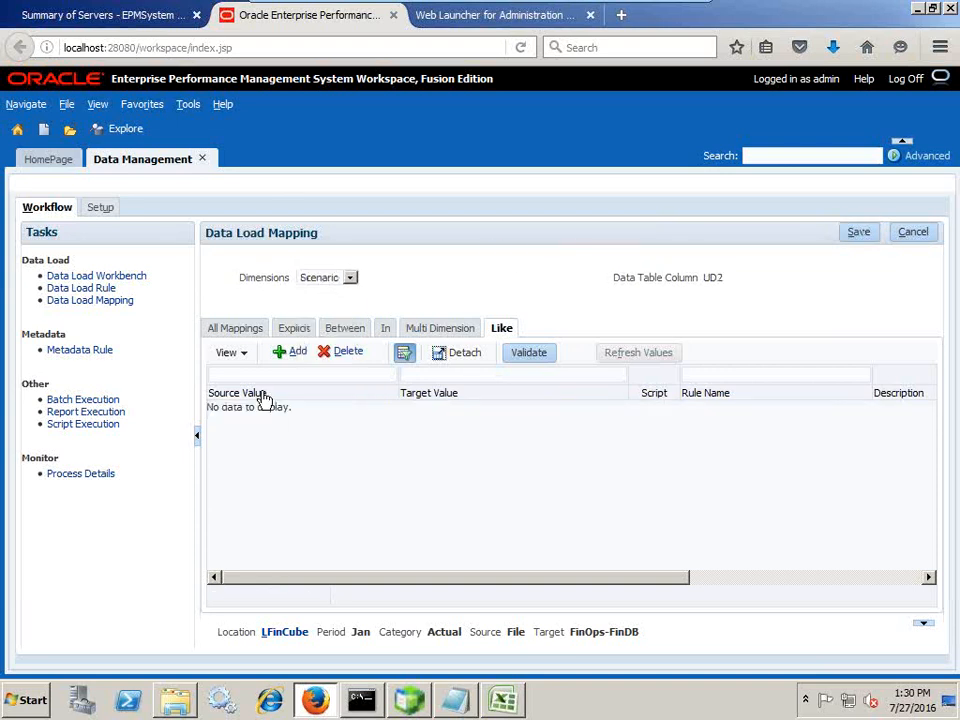
left_click(293, 355)
type("*")
left_click(439, 407)
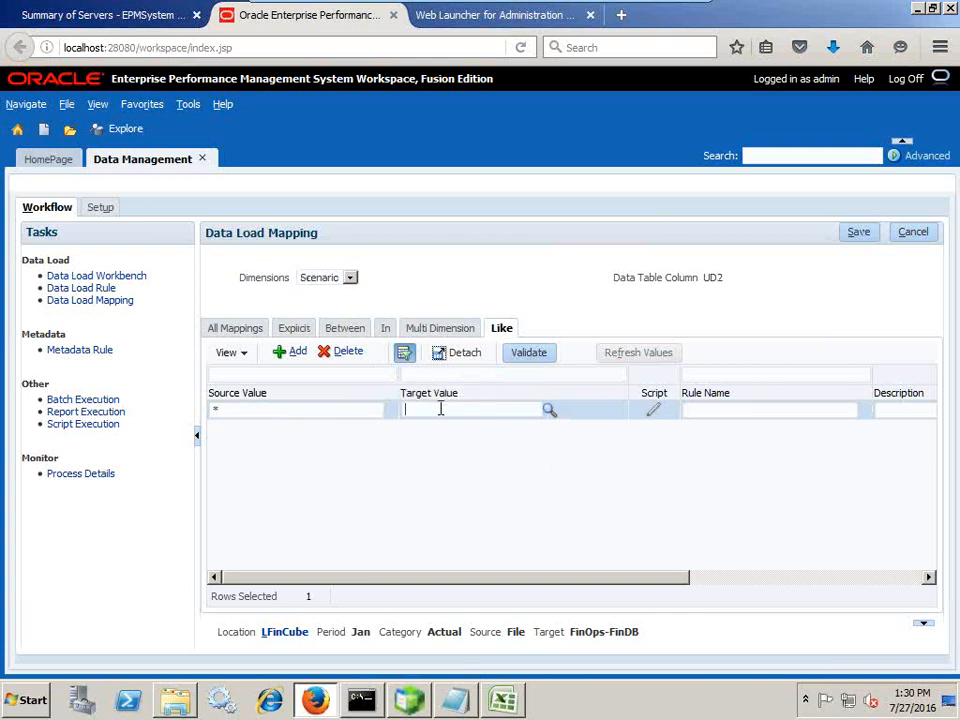
type("*")
left_click(729, 407)
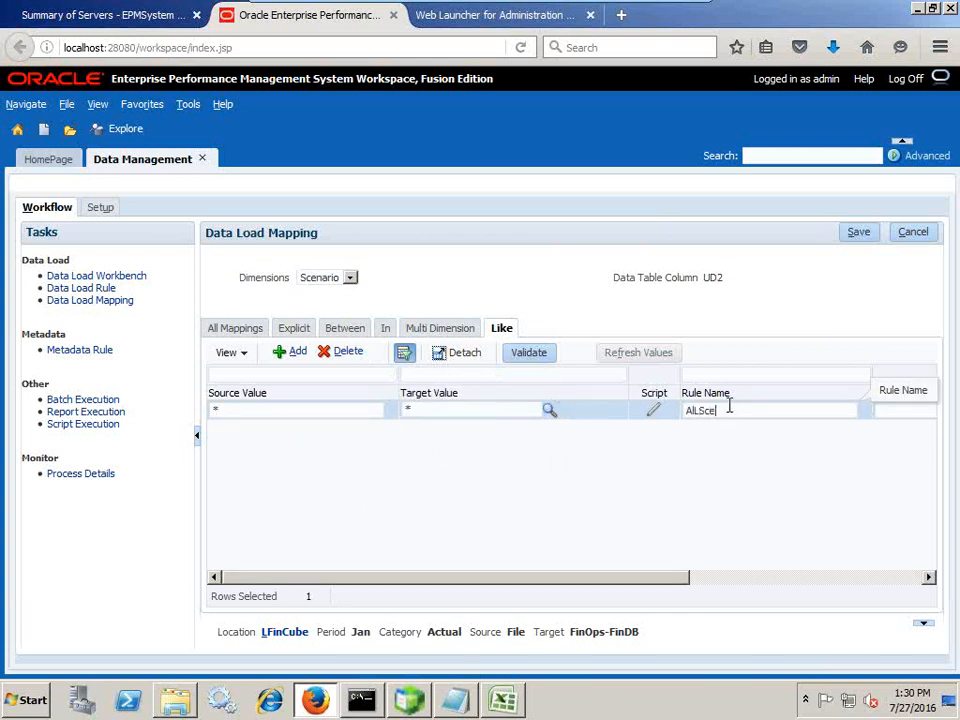
left_click(858, 234)
Add and save a Like mapping for the Version dimension from source * to target * with rule name AllVersion.
left_click(318, 284)
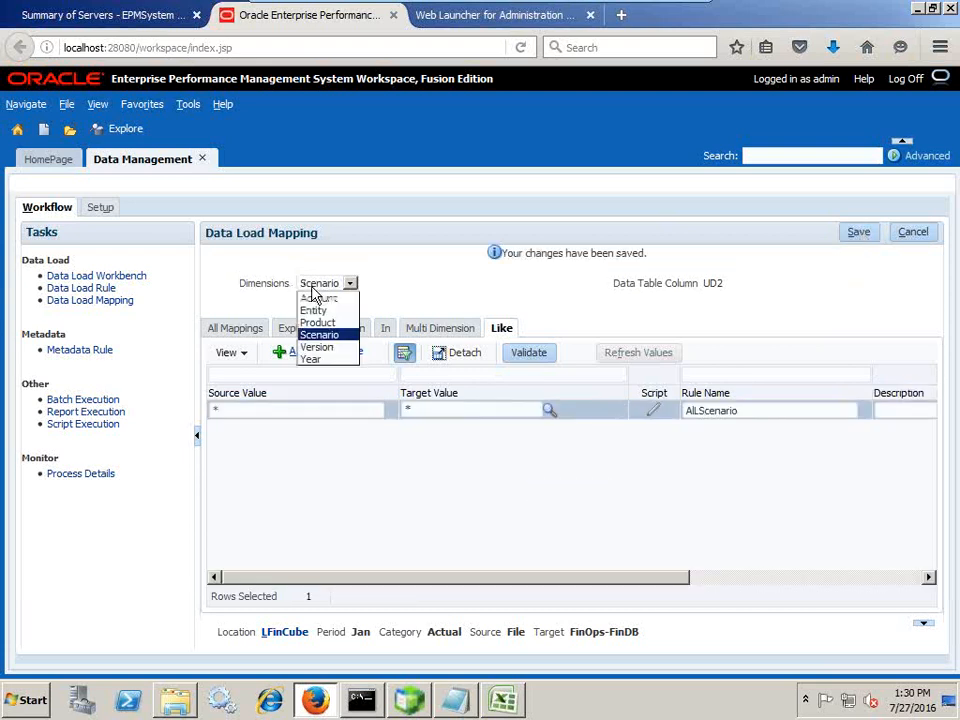
left_click(317, 347)
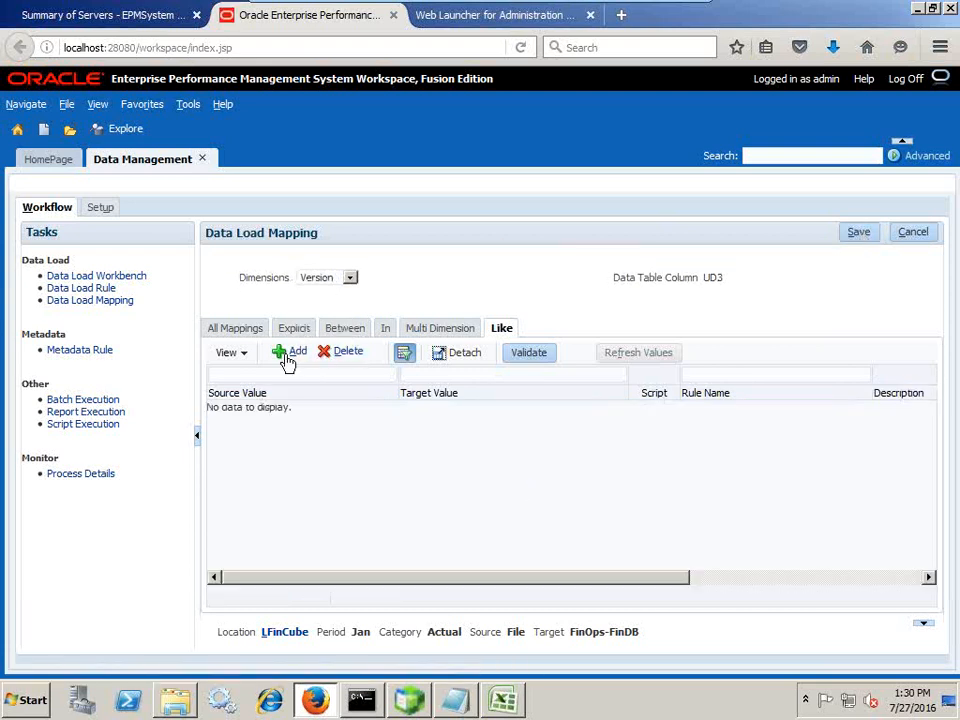
left_click(294, 355)
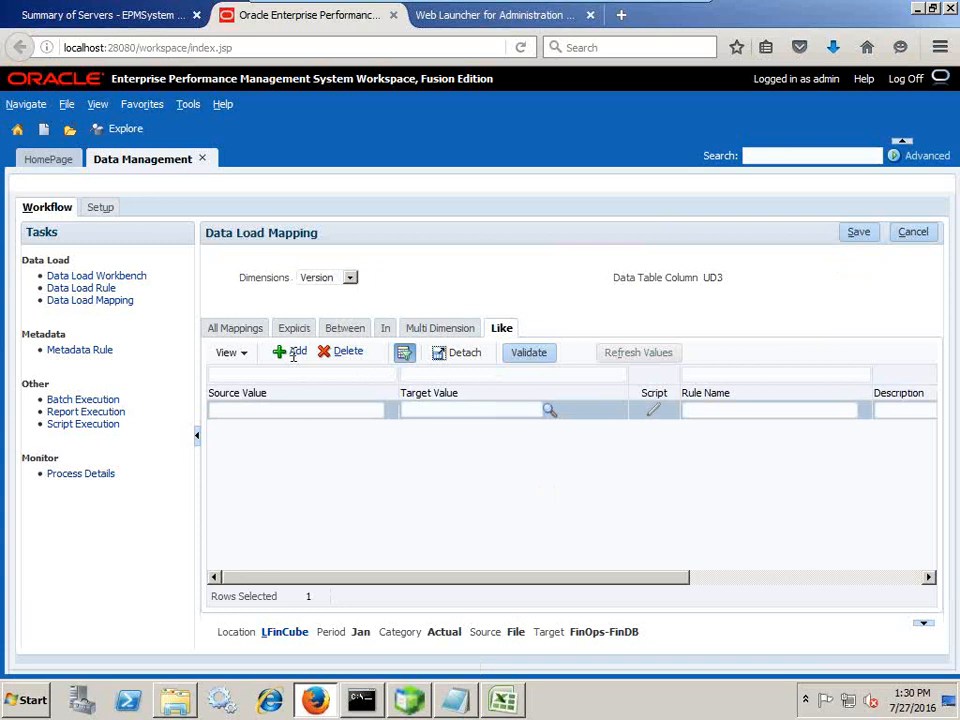
type("*")
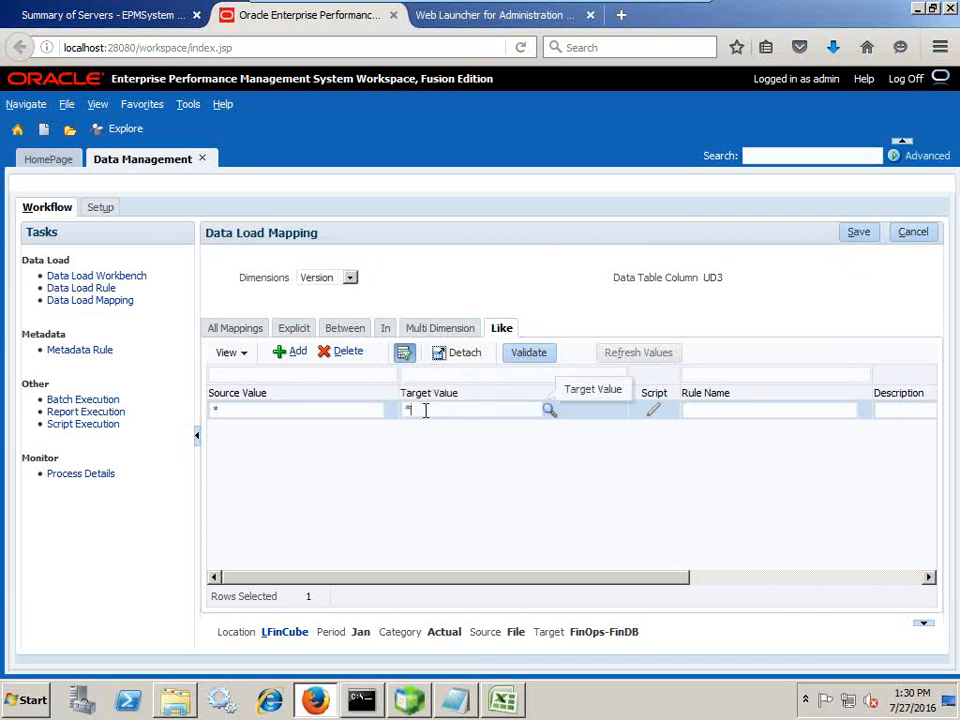
left_click(701, 419)
type("Al")
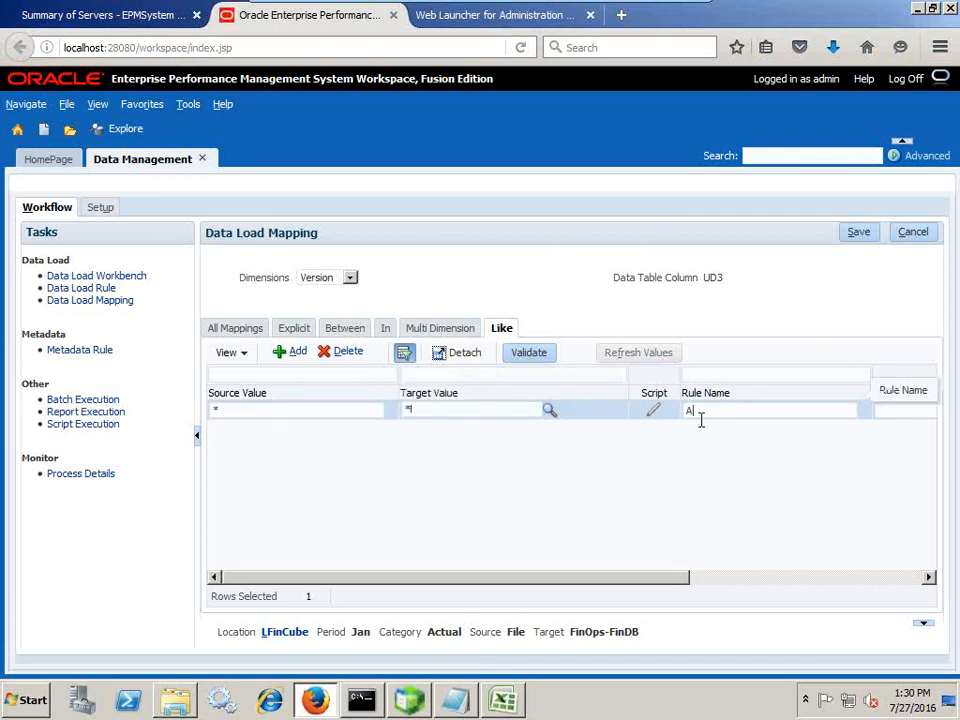
type("lVersion")
left_click(858, 231)
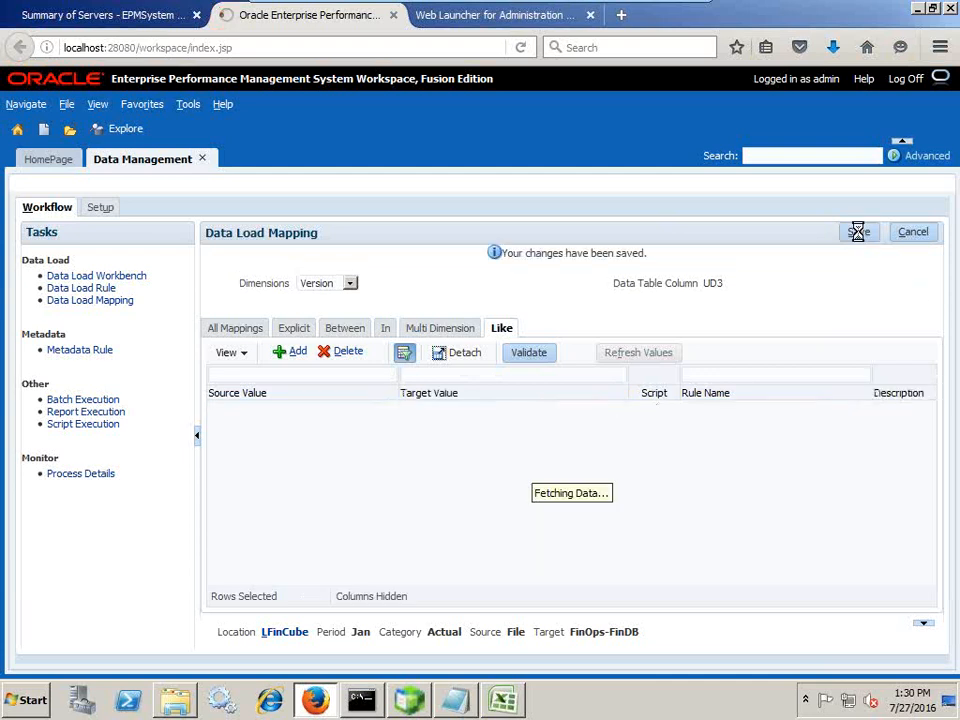
Add and save a Like mapping for the Year dimension from source * to target * with rule name AllYear.
left_click(310, 285)
left_click(312, 359)
left_click(292, 353)
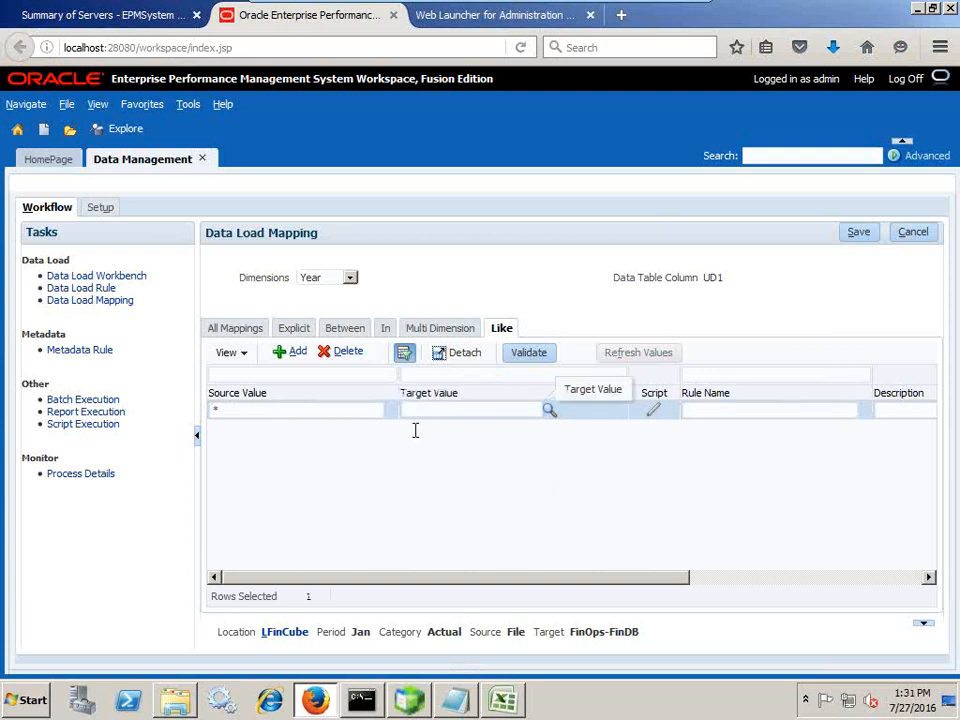
left_click(726, 424)
type("AllYear")
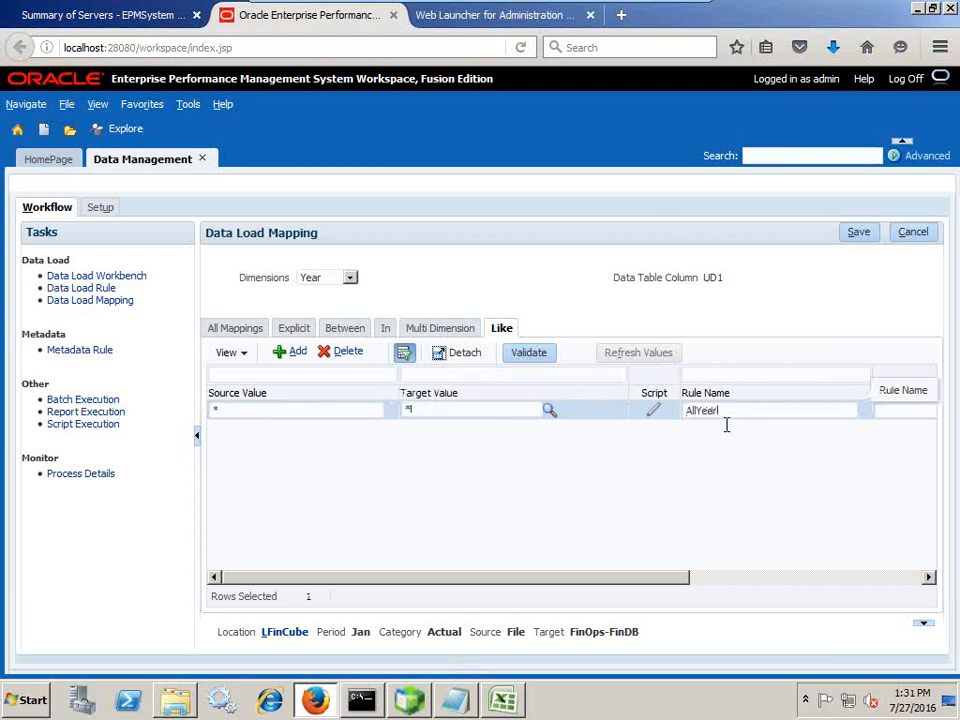
left_click(857, 236)
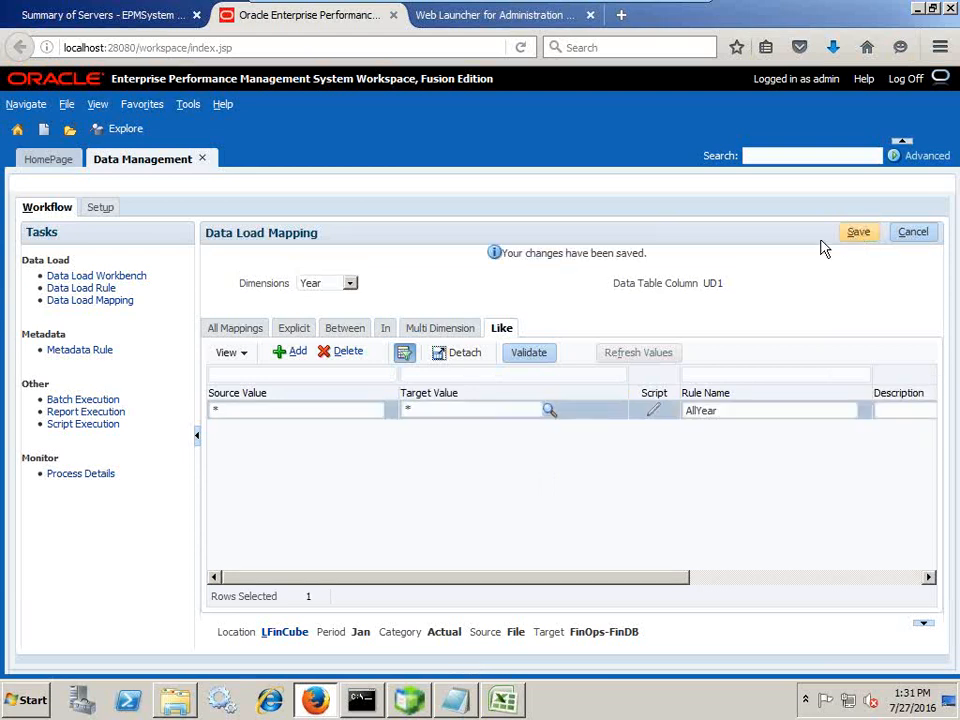
left_click(340, 286)
left_click(487, 300)
Create a data load rule named FinCube_Load with NetIncome.txt as its source file, and save it.
left_click(88, 288)
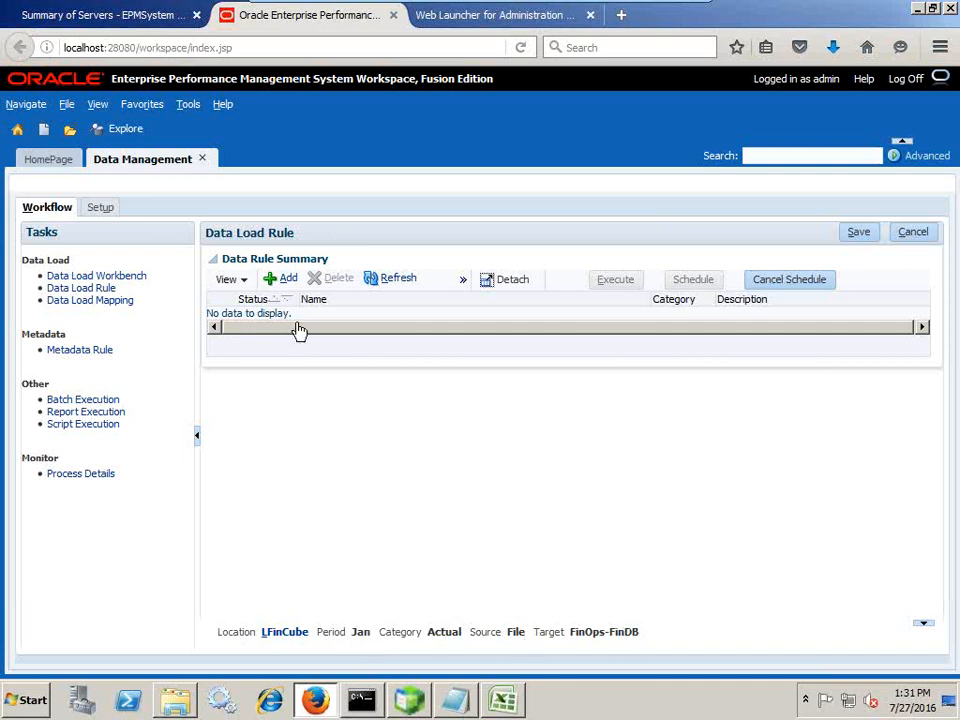
left_click(284, 279)
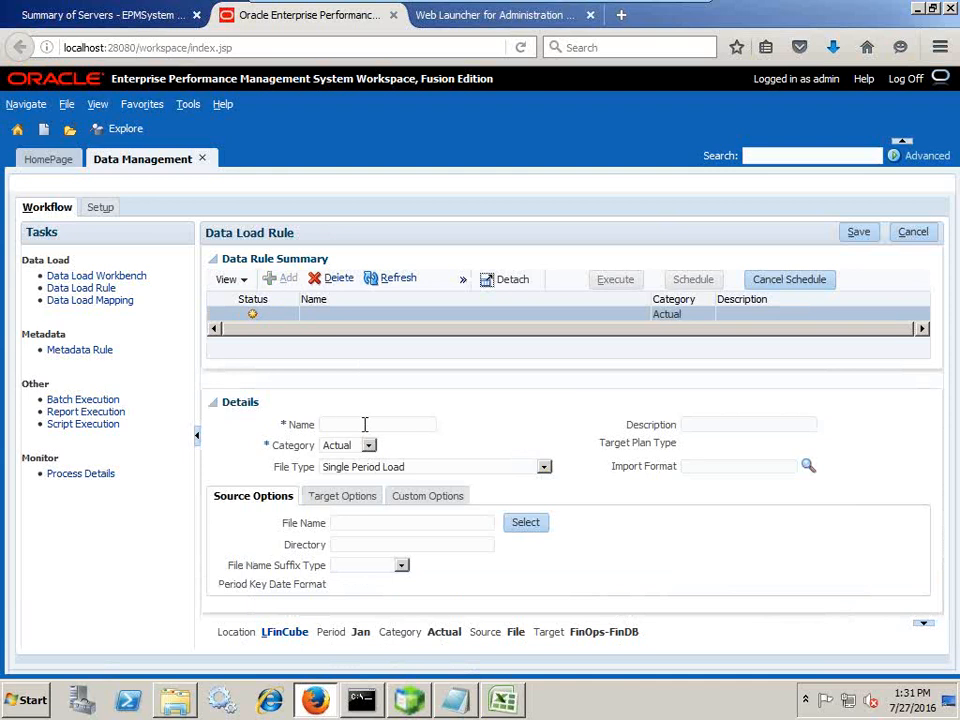
type("FinCube_Load")
left_click(519, 525)
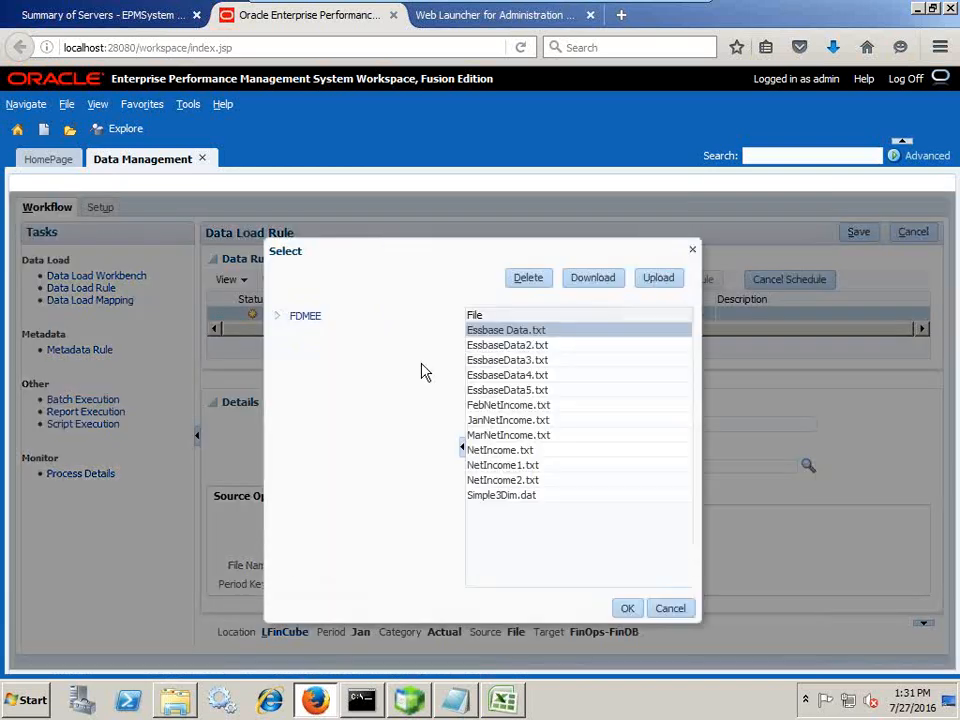
left_click(530, 453)
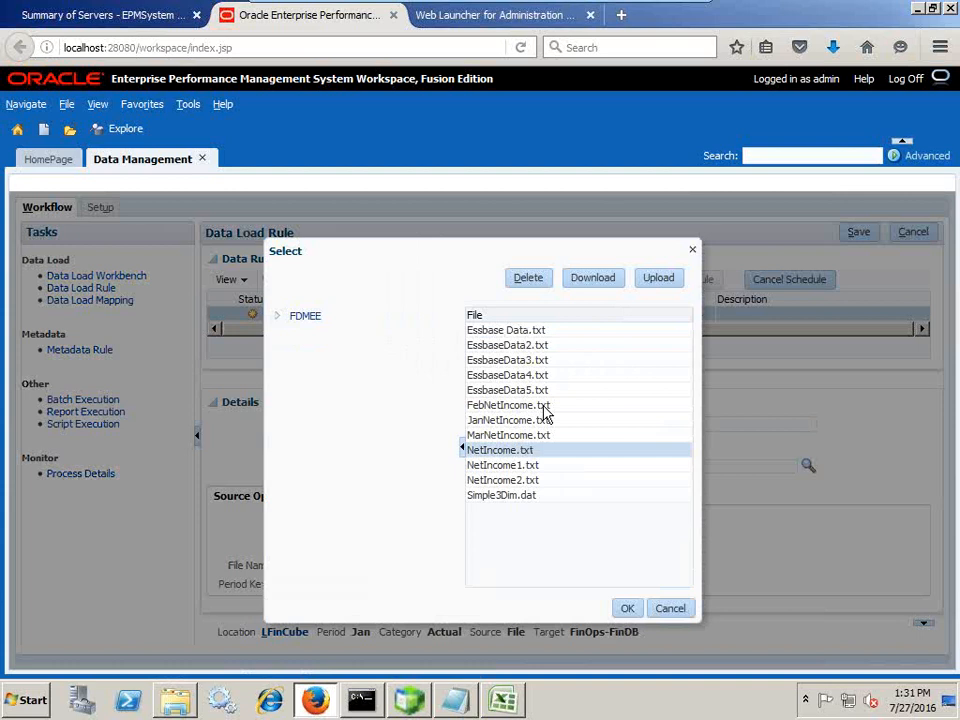
left_click(630, 607)
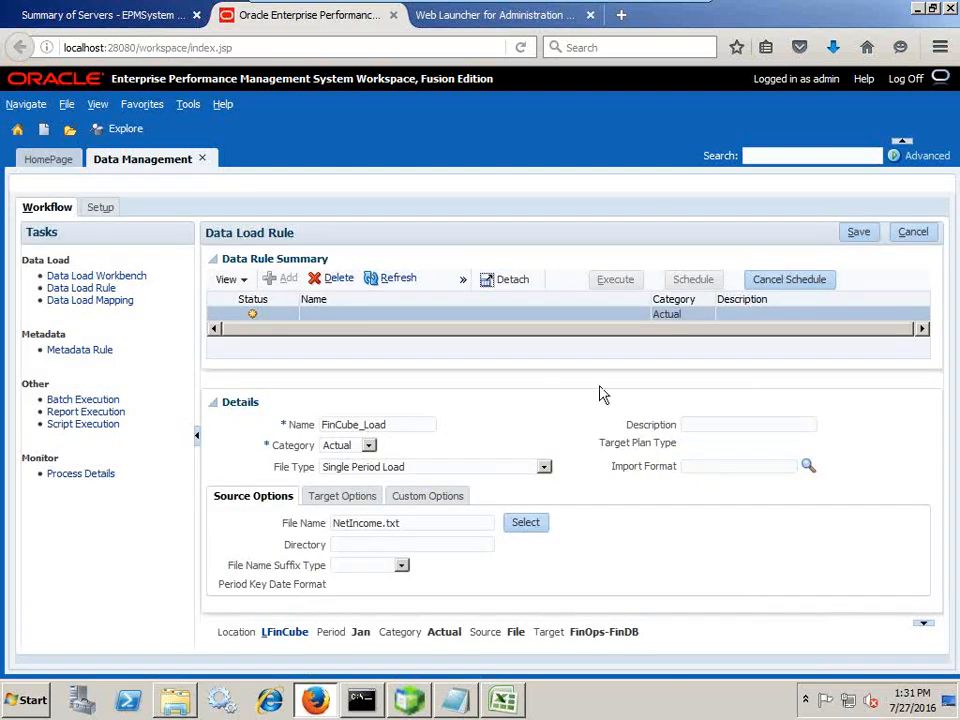
left_click(857, 232)
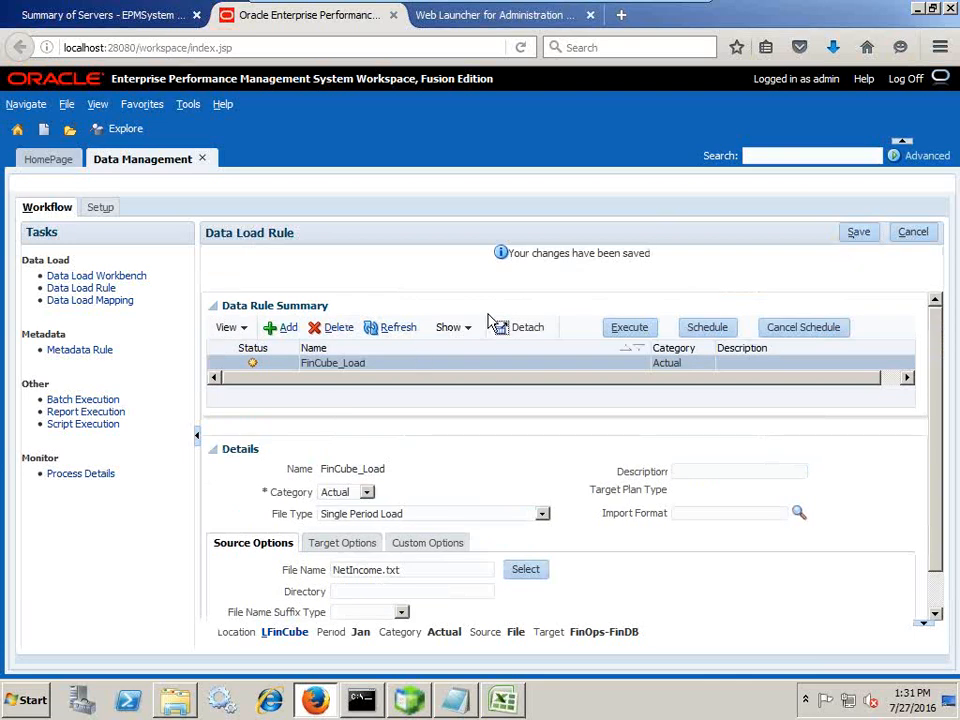
Execute the FinCube_Load rule with Export to Target enabled, import mode Replace and export mode Store Data, and dismiss the submission message.
left_click(634, 329)
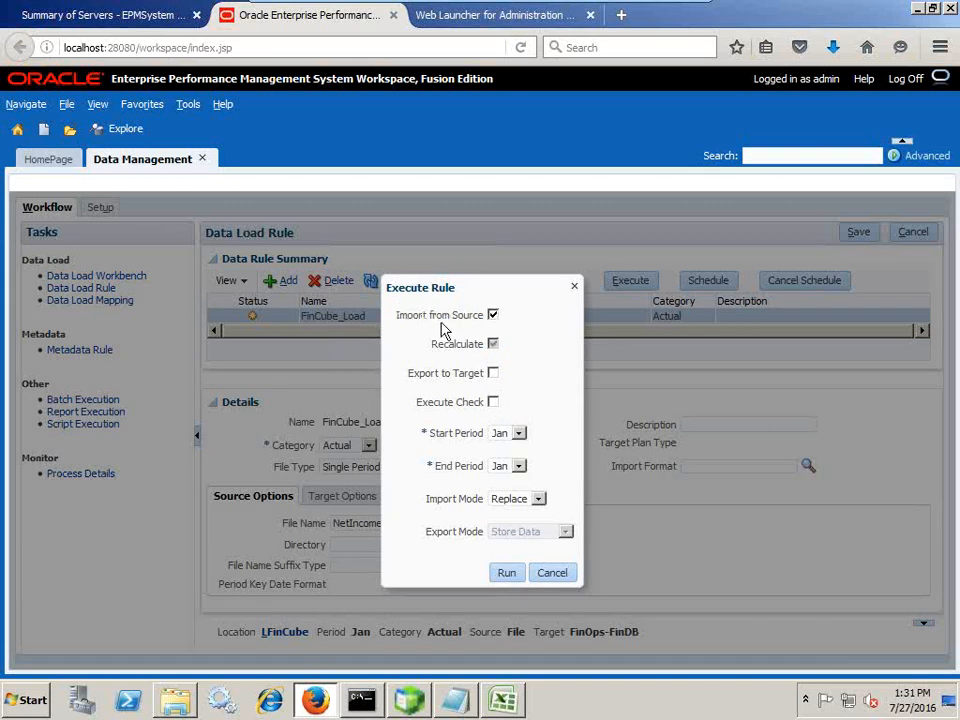
left_click(493, 374)
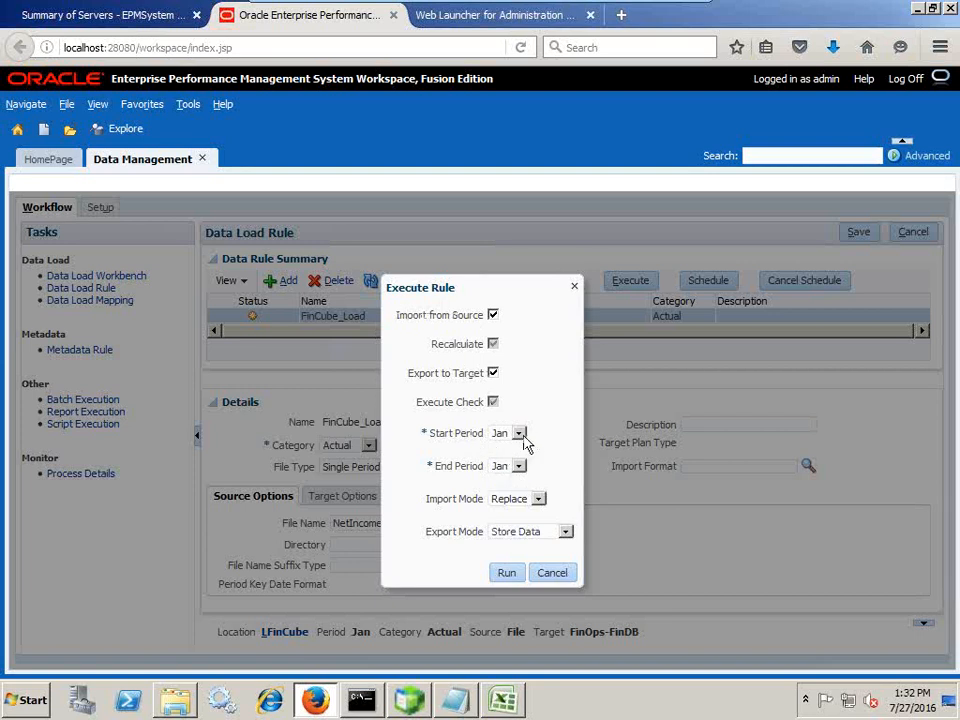
left_click(519, 504)
left_click(515, 527)
left_click(533, 535)
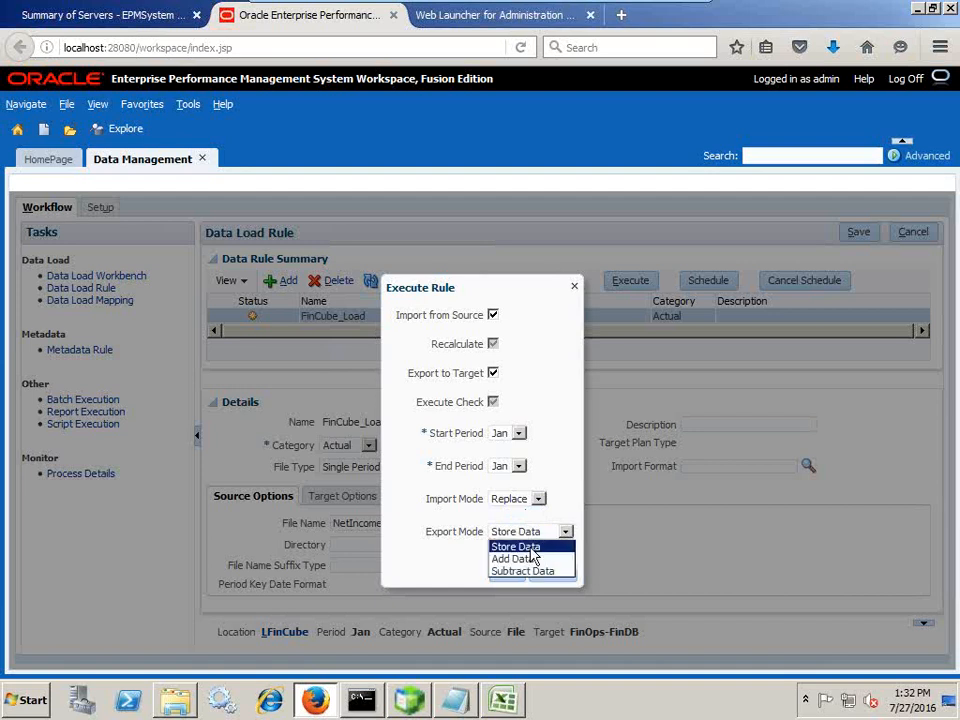
left_click(506, 547)
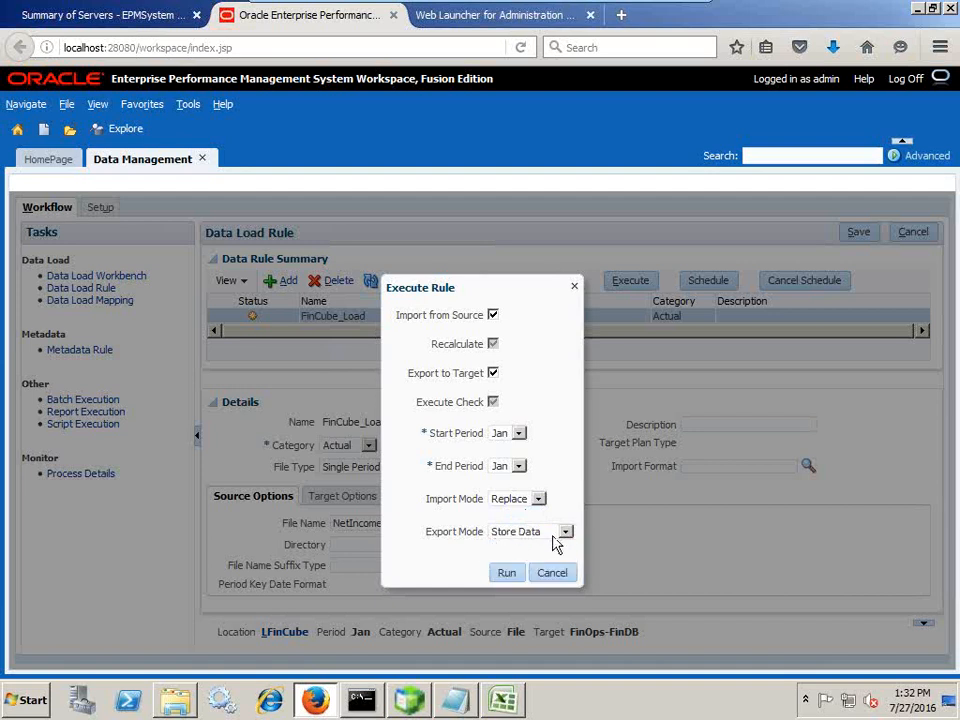
left_click(507, 575)
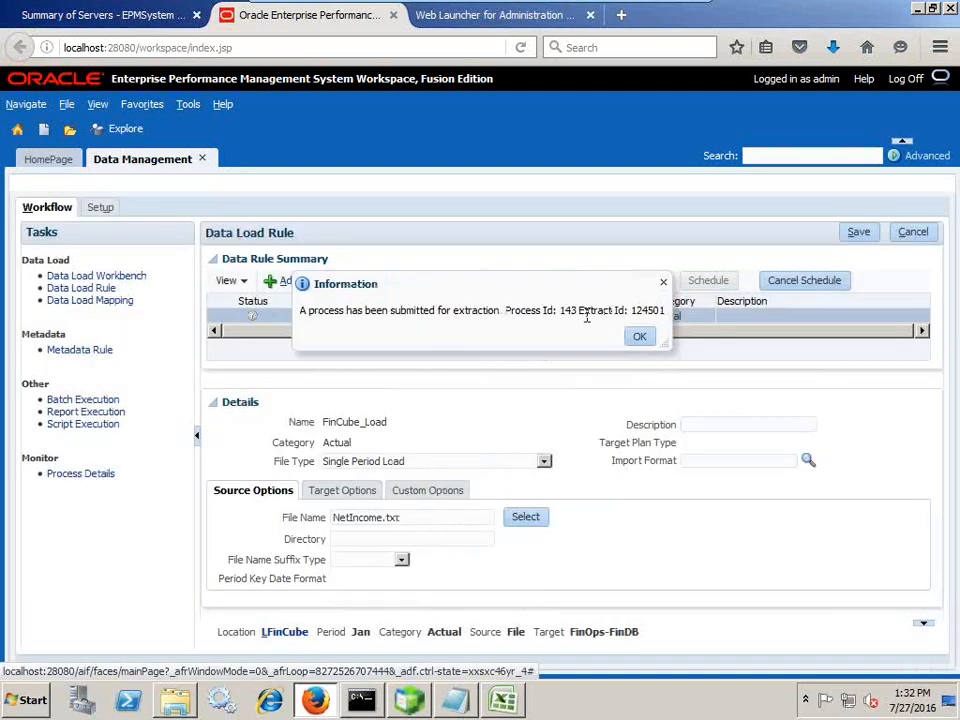
left_click(640, 339)
Refresh the data rule summary repeatedly to check the status of the FinCube_Load run.
left_click(410, 284)
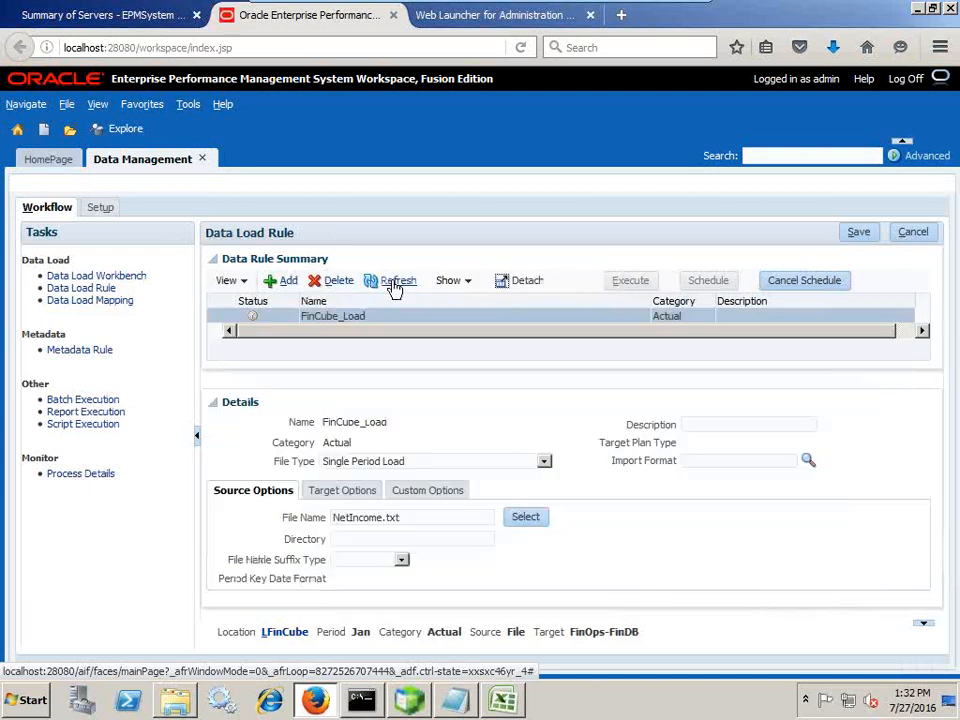
left_click(398, 286)
left_click(398, 287)
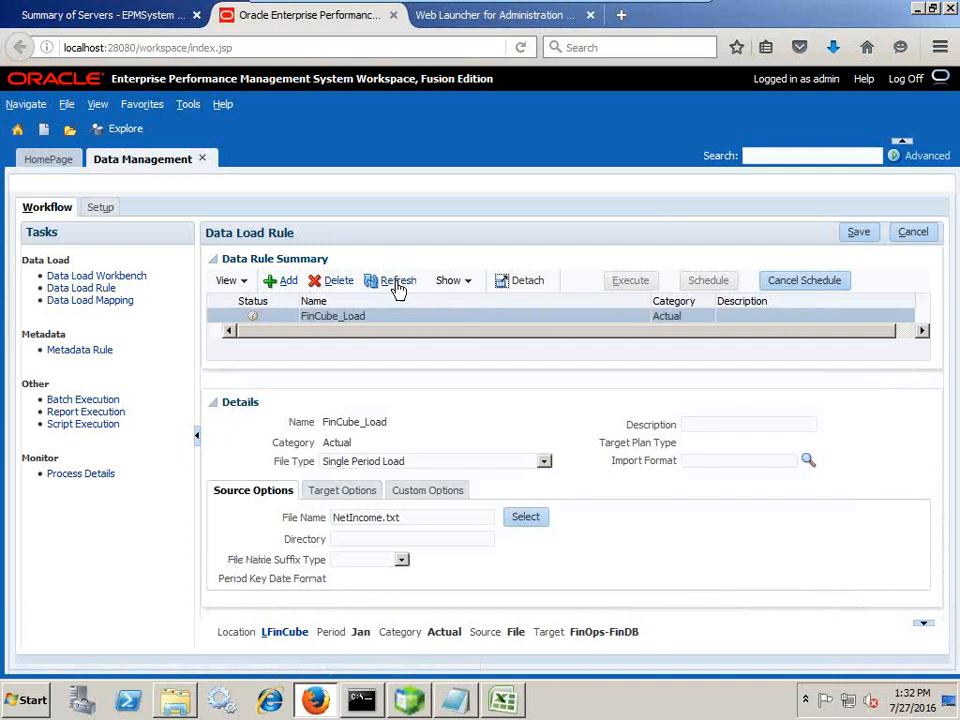
Open the FinCube_Load run's process details, read its log to the end, close the log and refresh the process status.
left_click(251, 317)
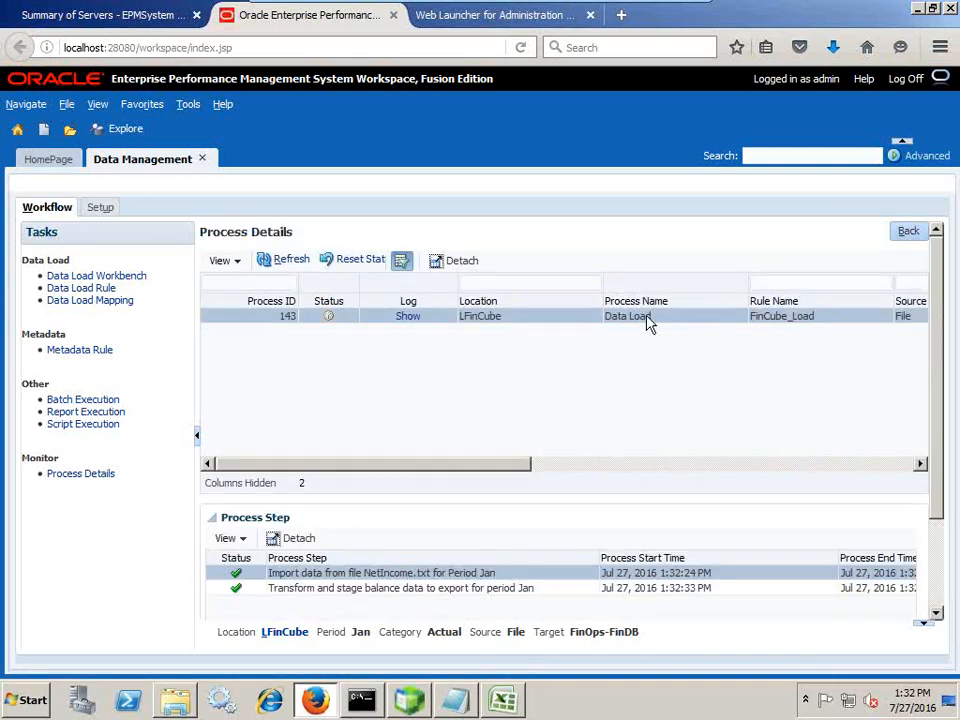
left_click(409, 318)
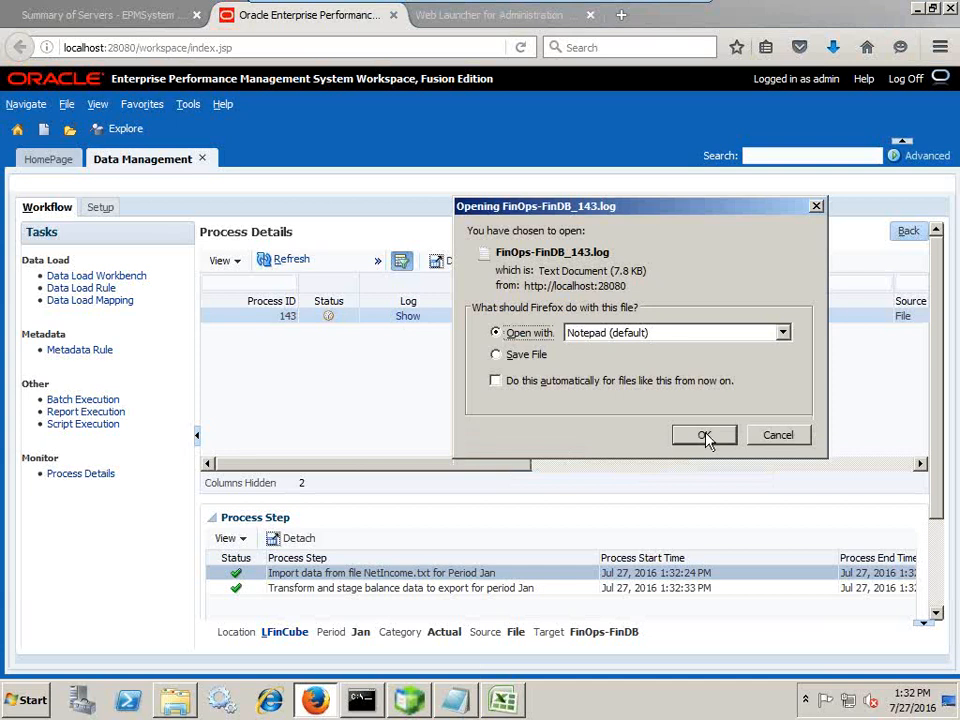
left_click(705, 435)
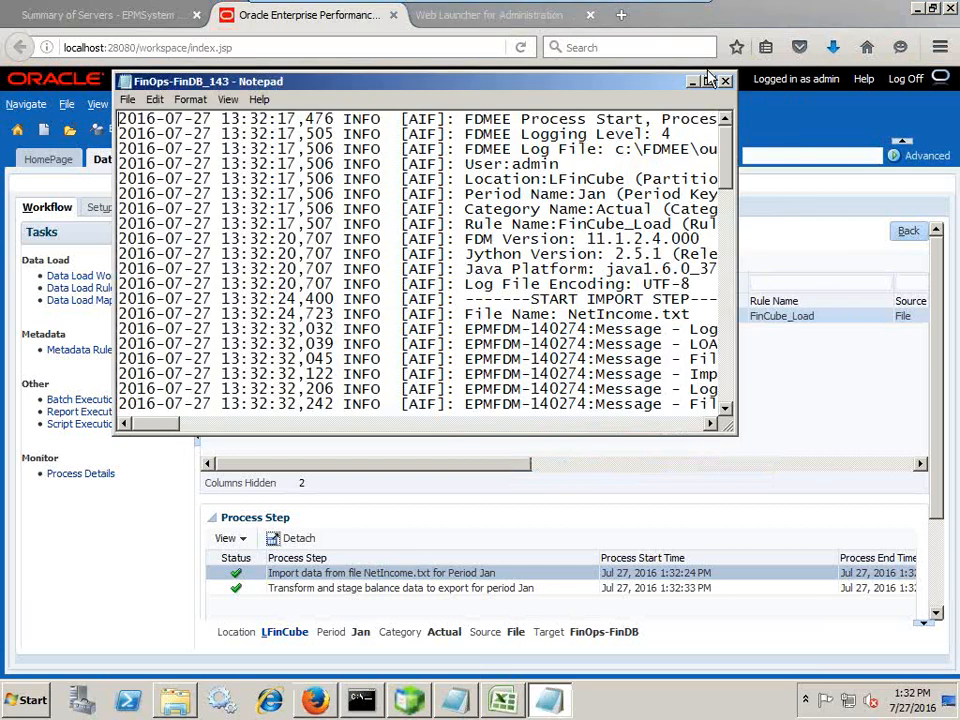
left_click(709, 80)
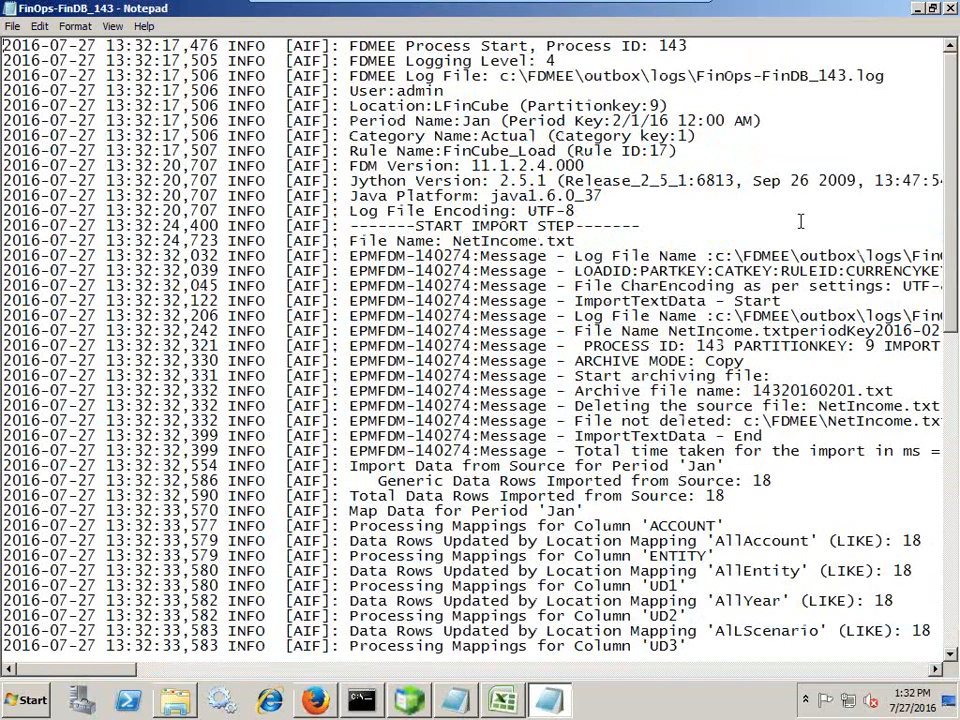
left_click_drag(8, 366, 125, 366)
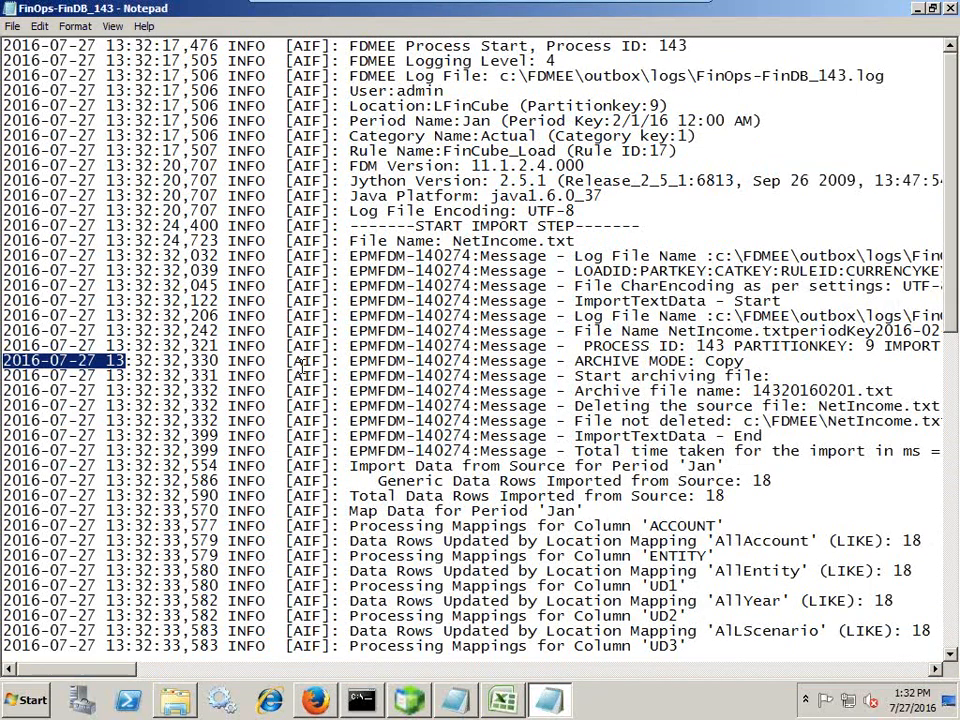
scroll(297, 410, "down", 16)
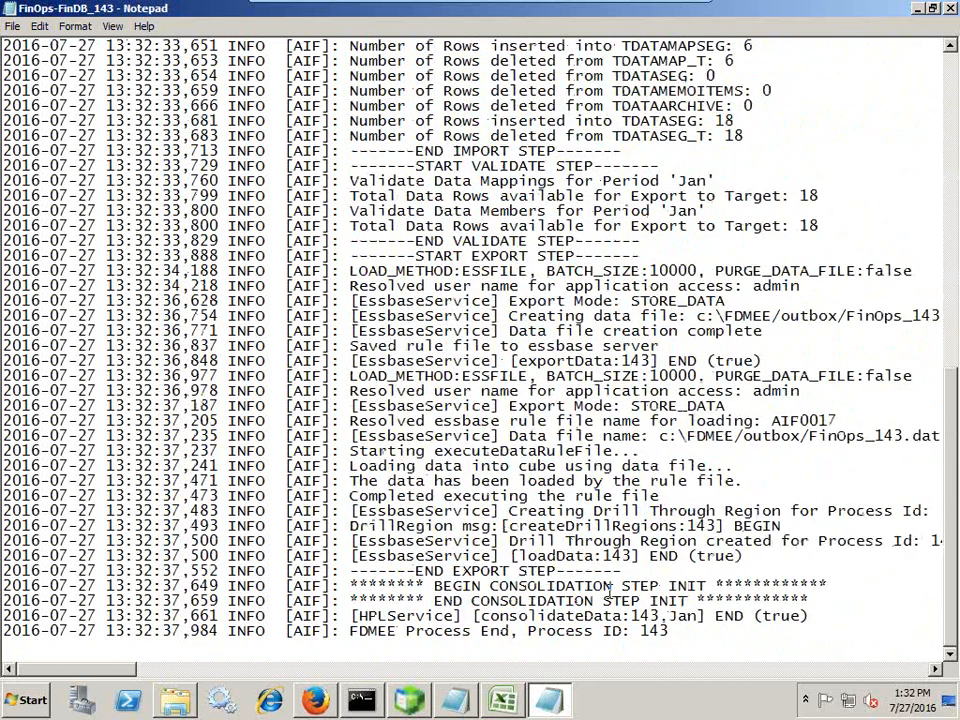
left_click_drag(695, 632, 2, 616)
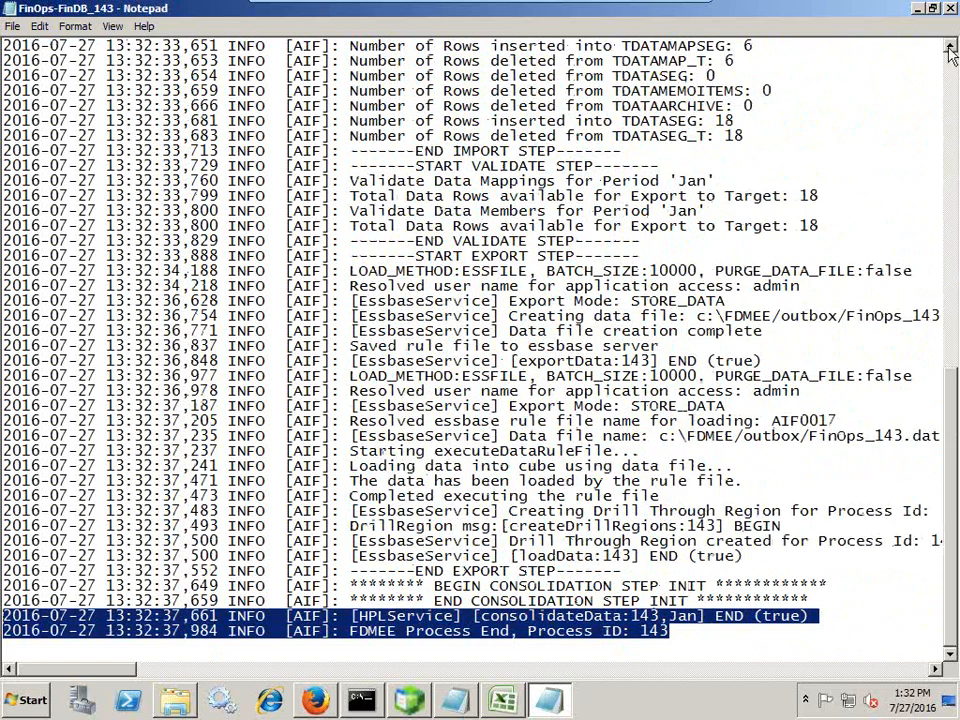
left_click(951, 8)
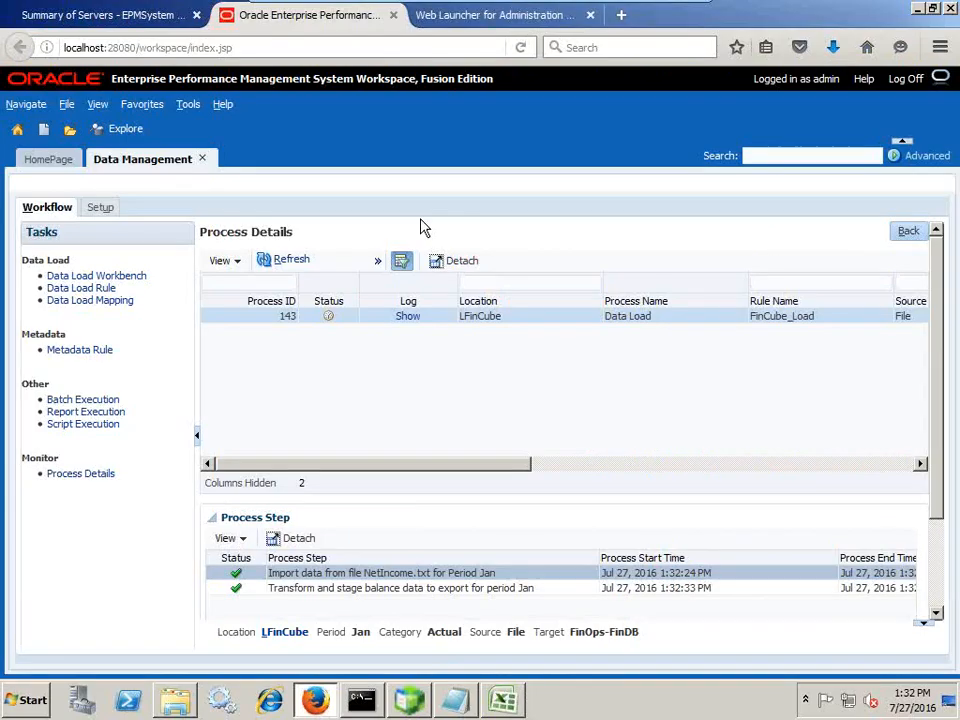
left_click(283, 261)
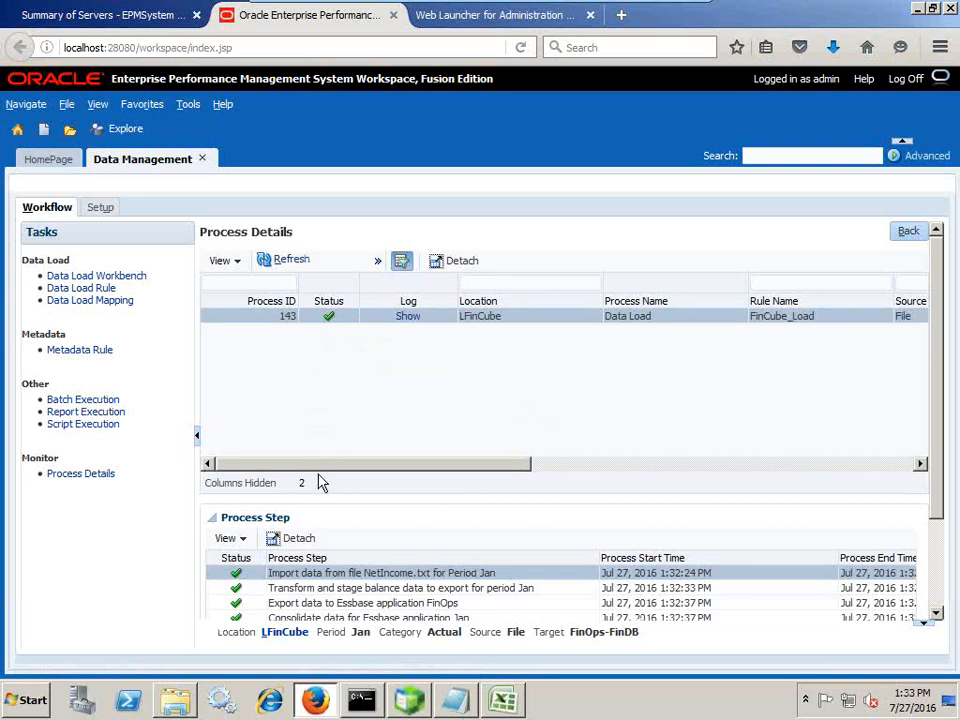
Check the Import, Validate and Export statuses in the Data Load Workbench and review the loaded rows across all columns.
left_click(910, 232)
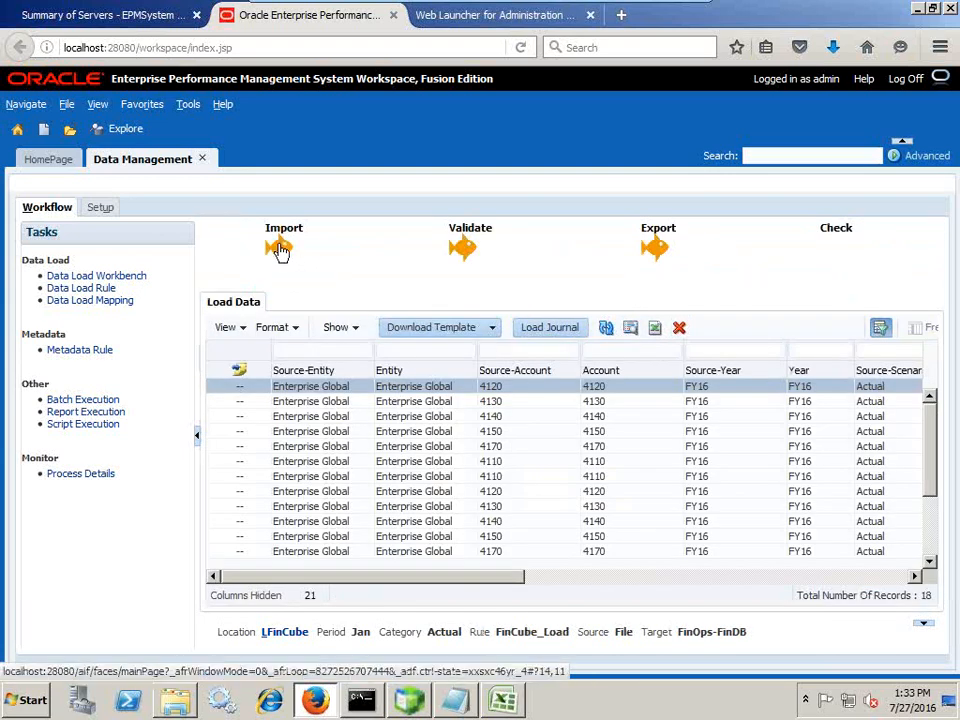
mouse_move(284, 262)
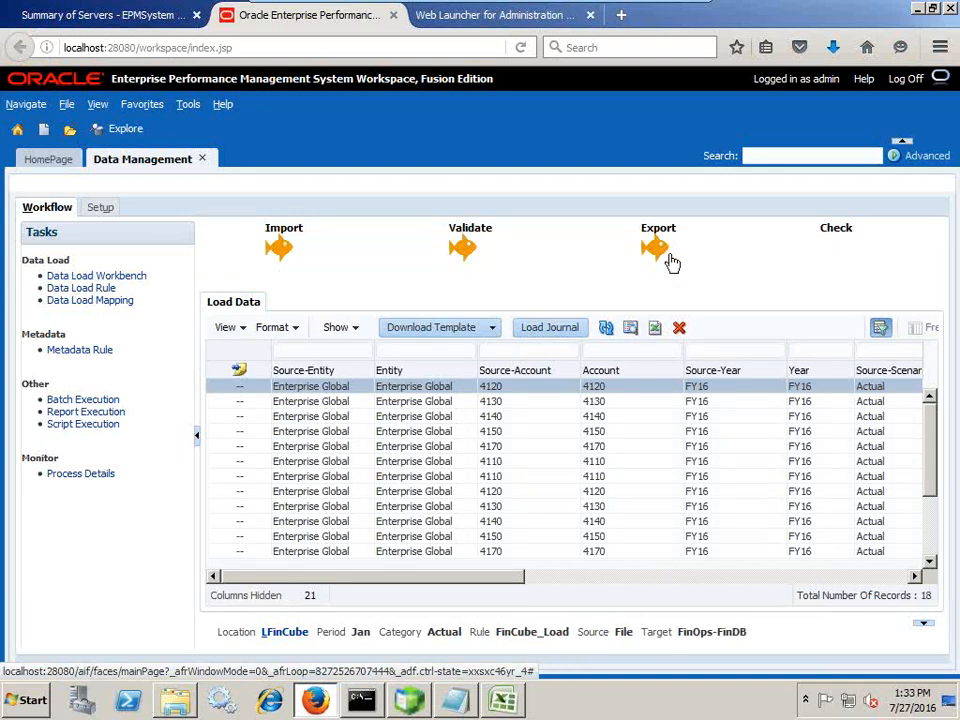
mouse_move(658, 261)
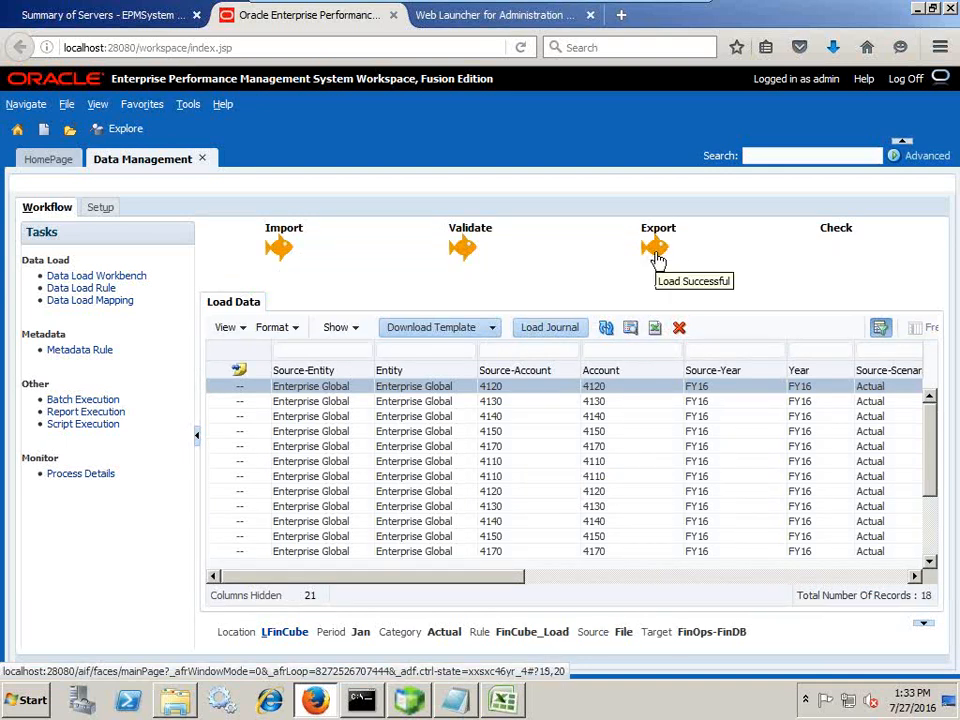
left_click_drag(409, 577, 372, 585)
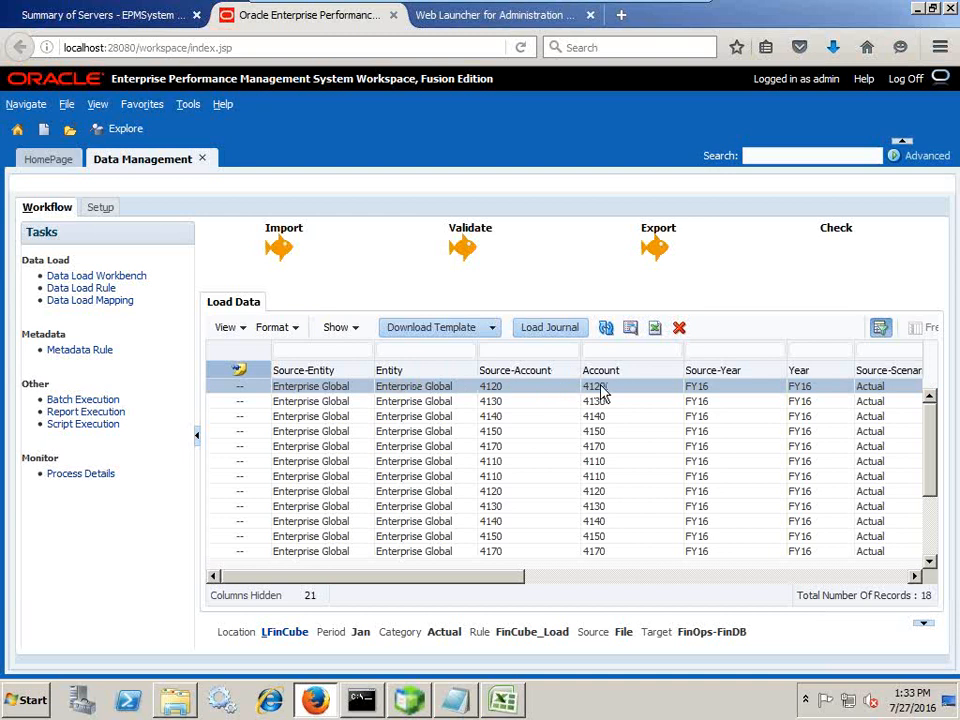
left_click_drag(480, 581, 647, 582)
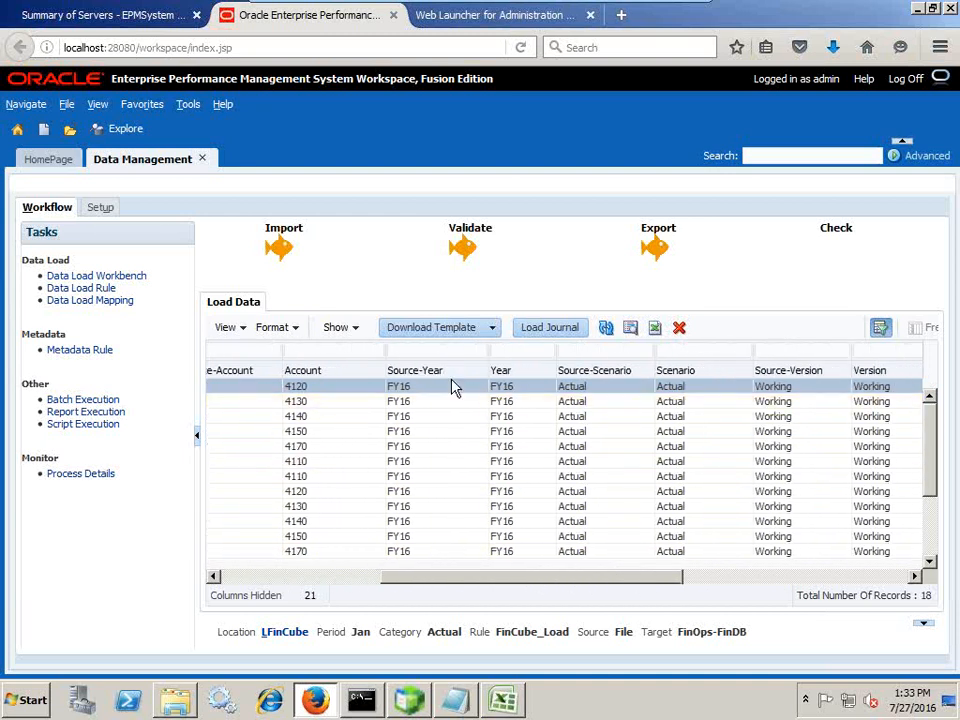
left_click_drag(649, 580, 884, 588)
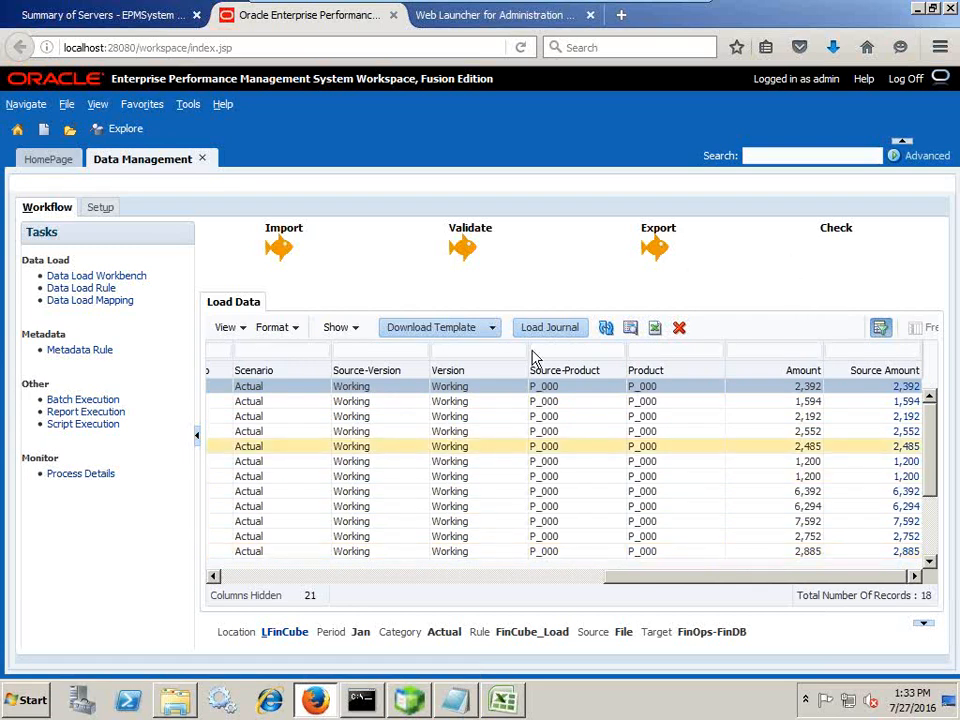
Switch to Excel, go to Sheet2, try to start an ad hoc analysis on FinDB and dismiss the message.
left_click(505, 700)
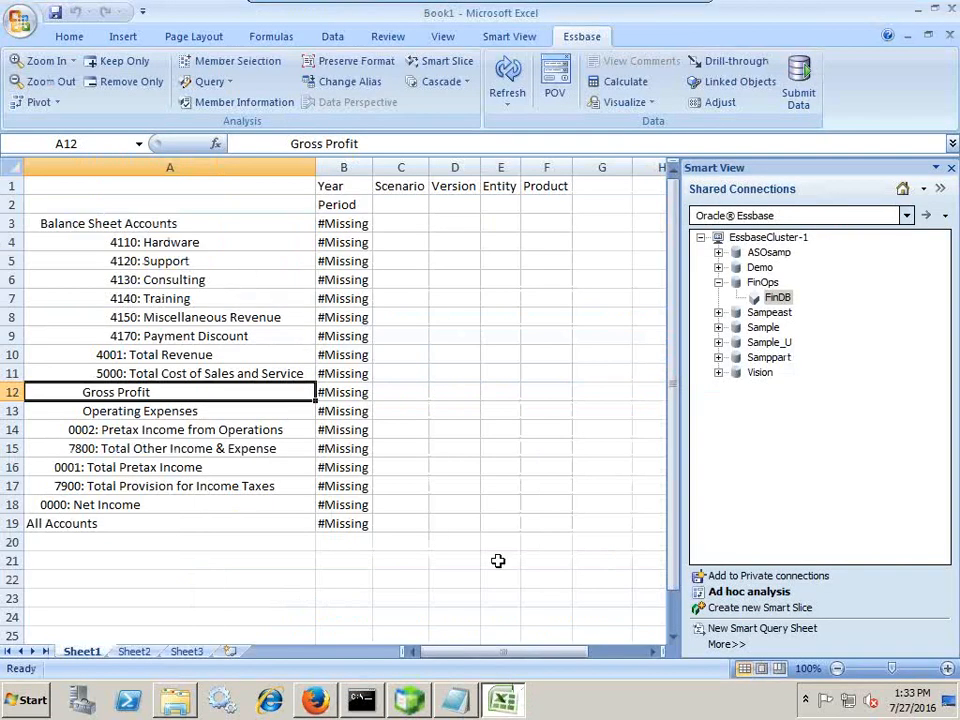
left_click(150, 650)
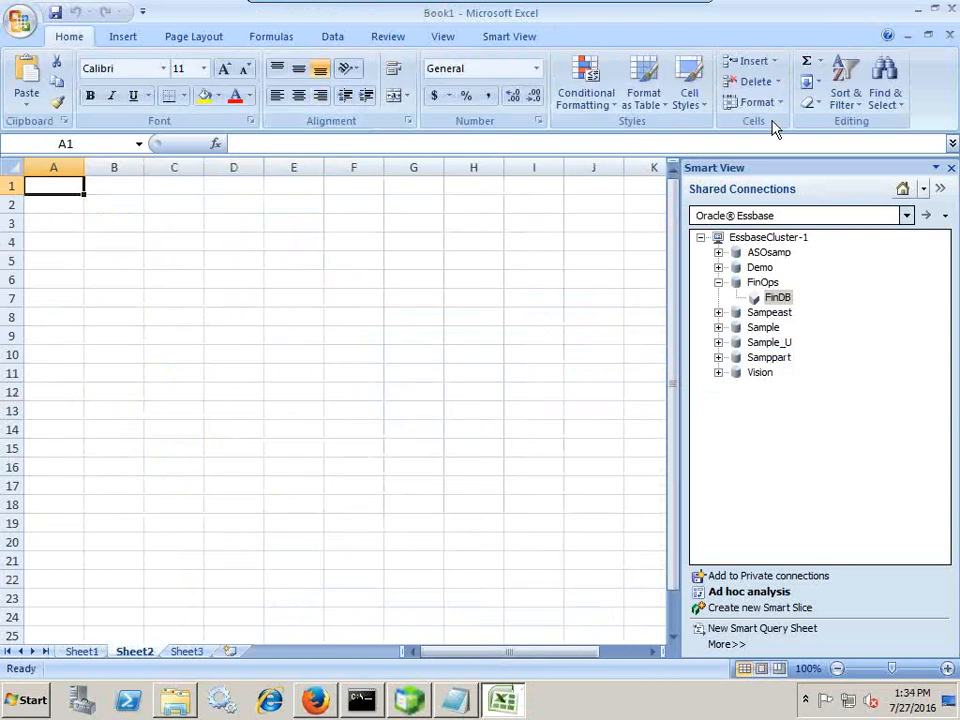
right_click(777, 298)
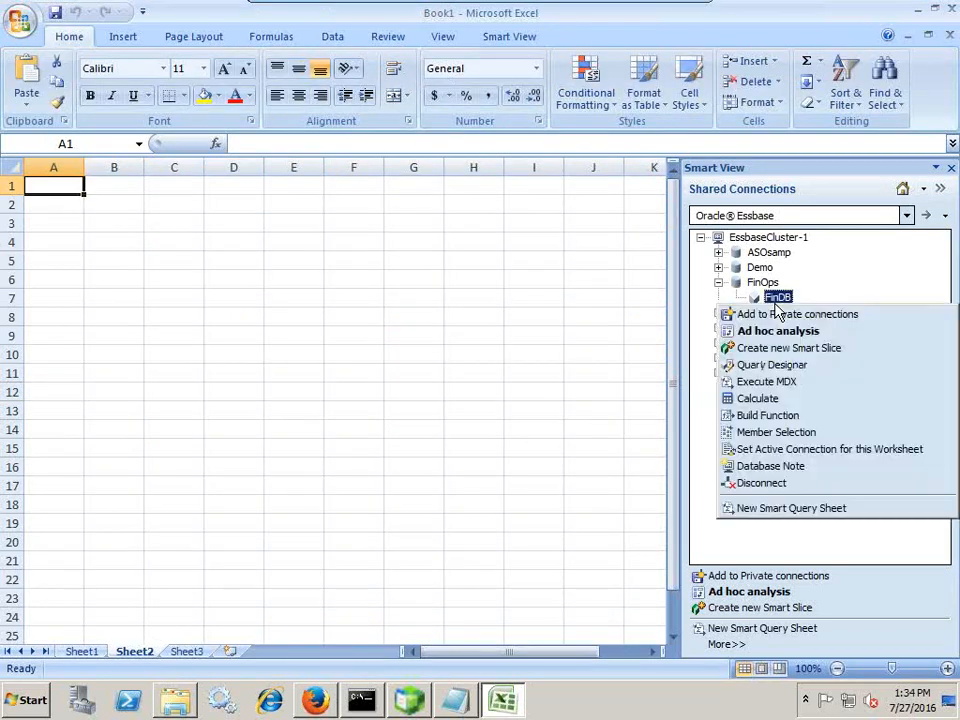
left_click(791, 332)
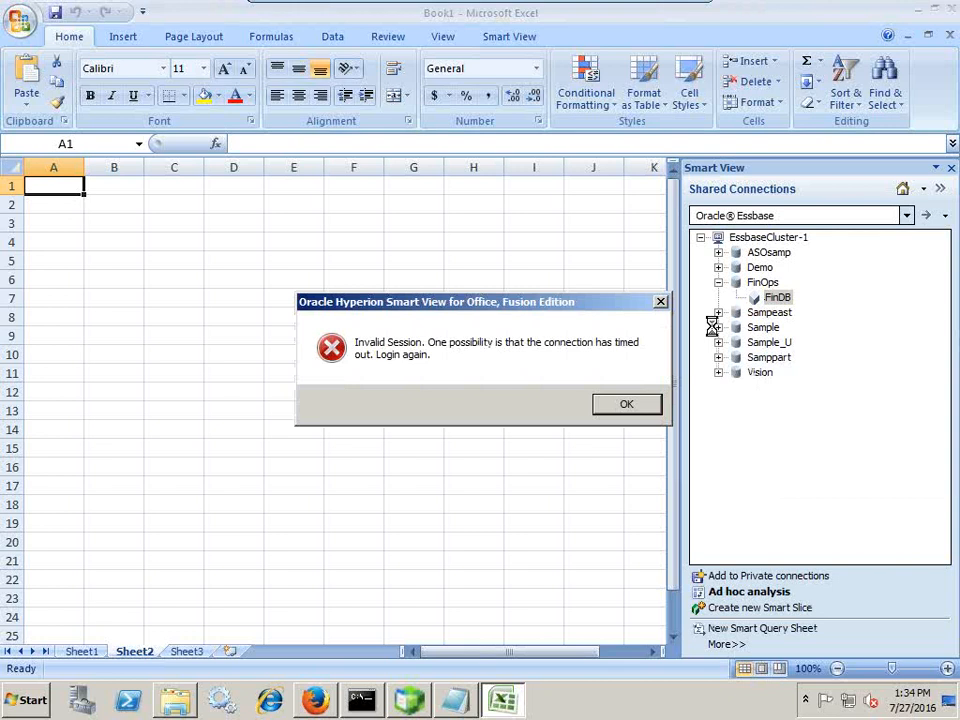
left_click(622, 408)
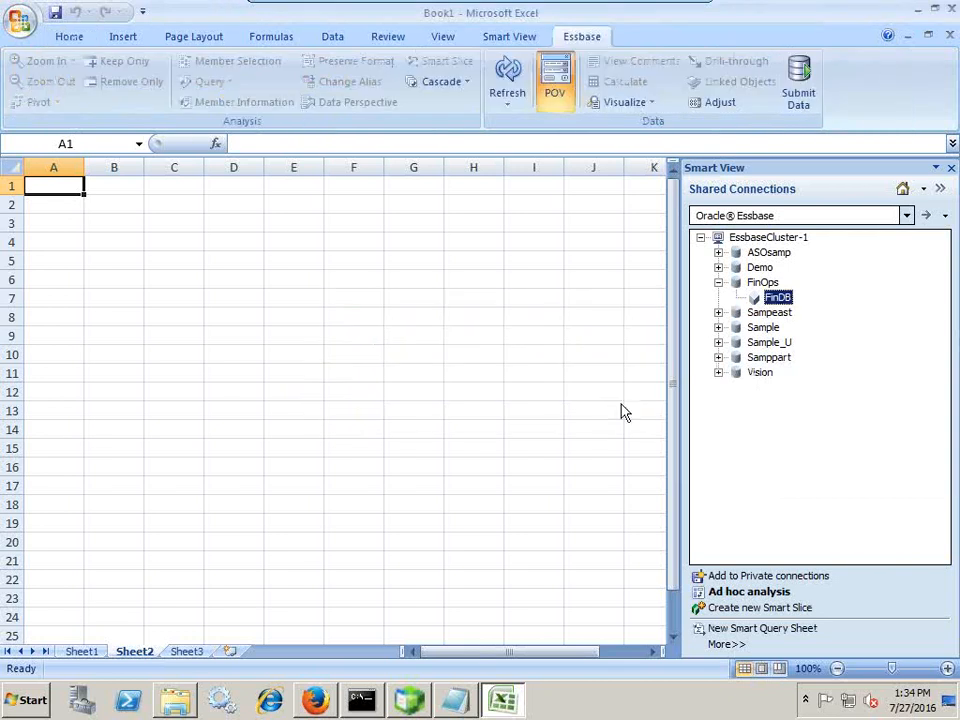
Return to the Smart View home and reconnect to Shared Connections by signing in with the user name and account password.
left_click(923, 188)
left_click(872, 330)
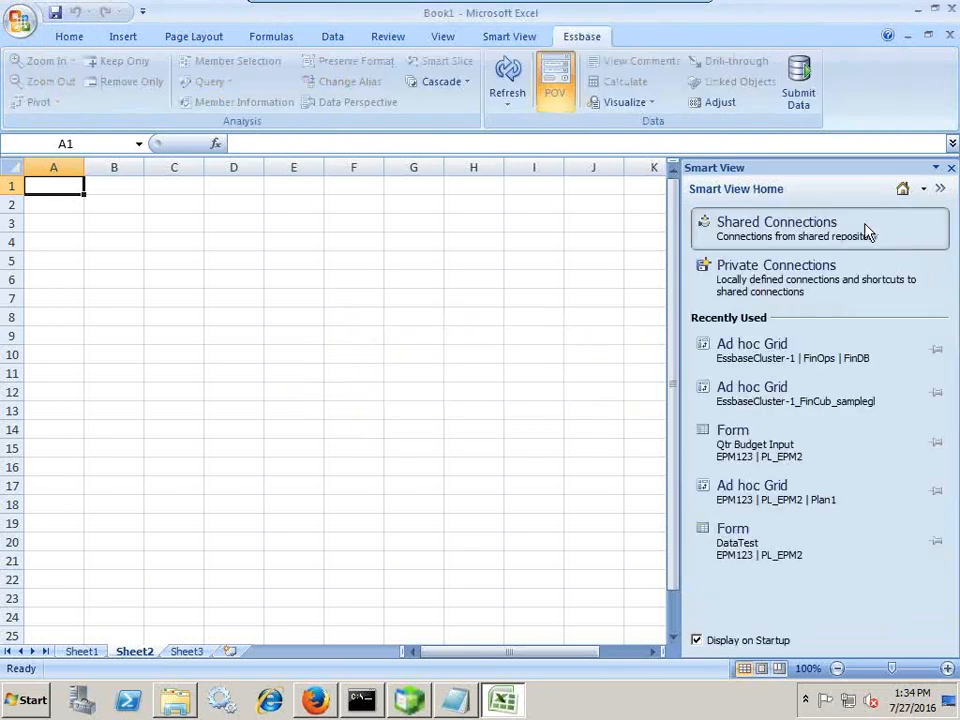
left_click(845, 234)
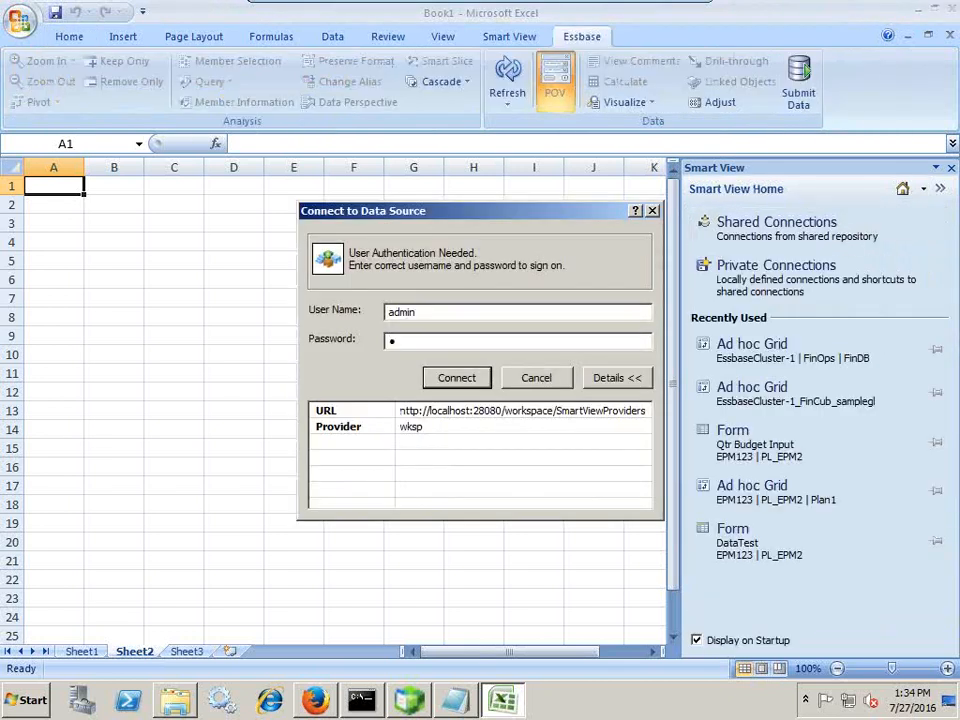
key("Return")
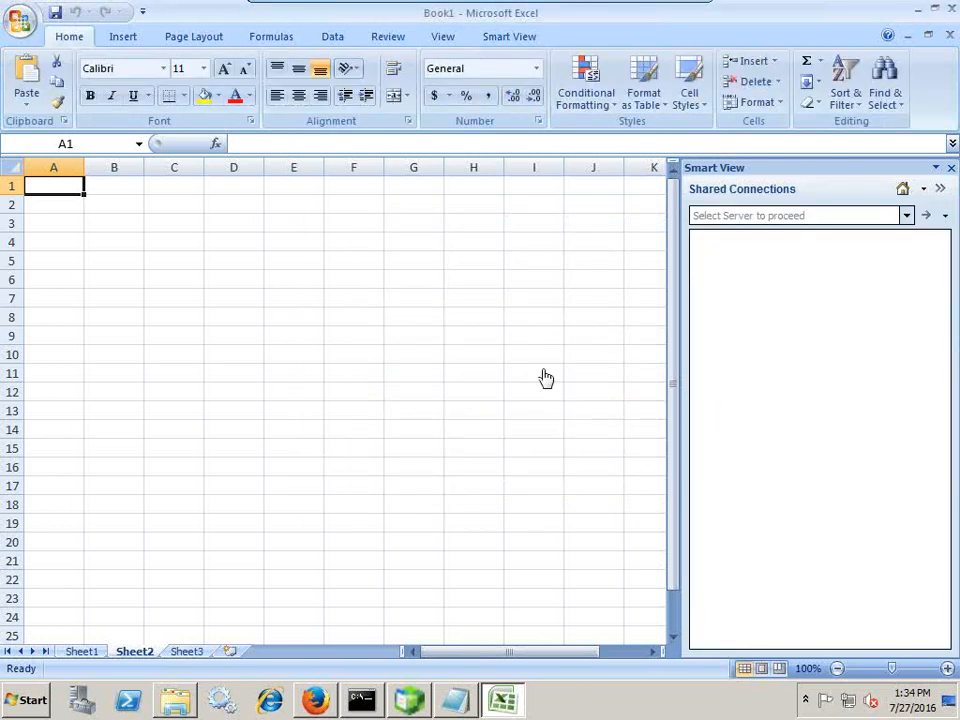
Select the Oracle Essbase server and start an ad hoc analysis on FinDB under EssbaseCluster-1, FinOps.
left_click(853, 217)
left_click(655, 261)
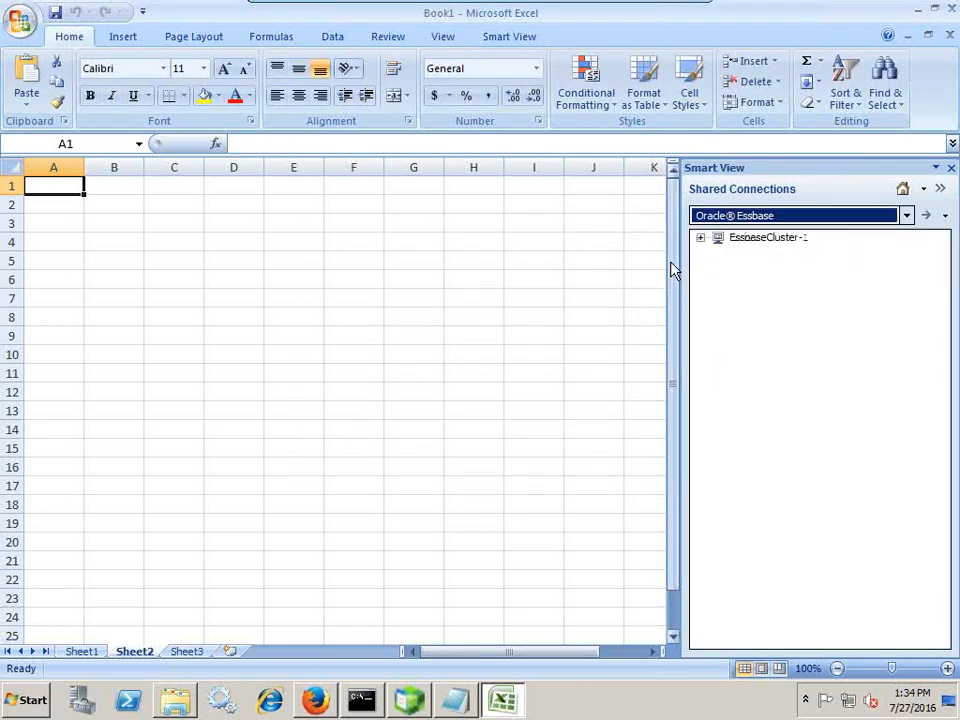
left_click(702, 238)
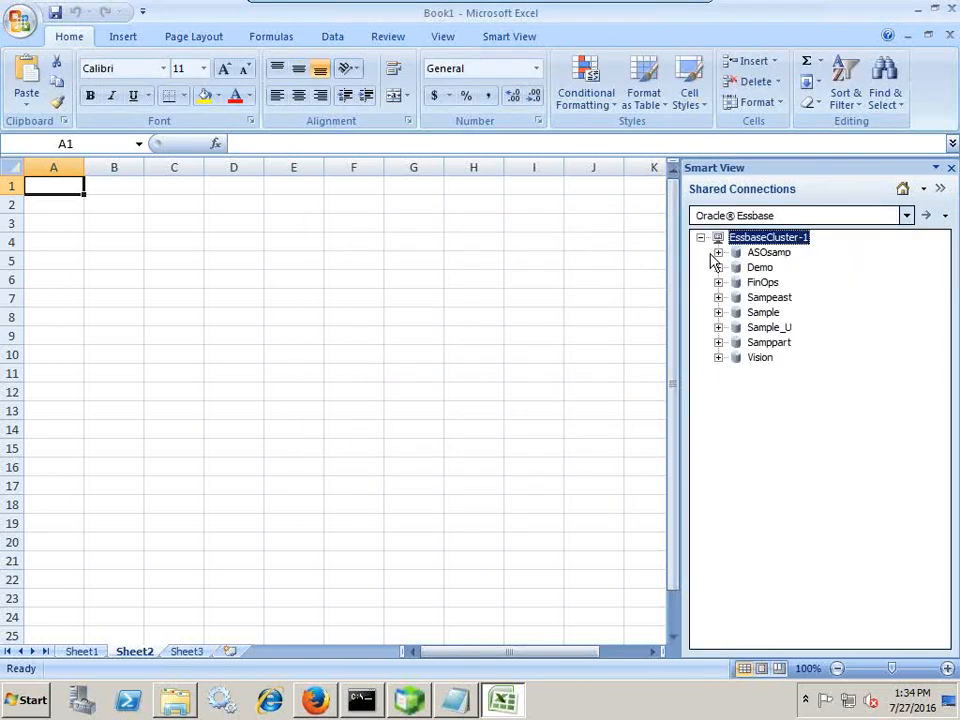
left_click(718, 282)
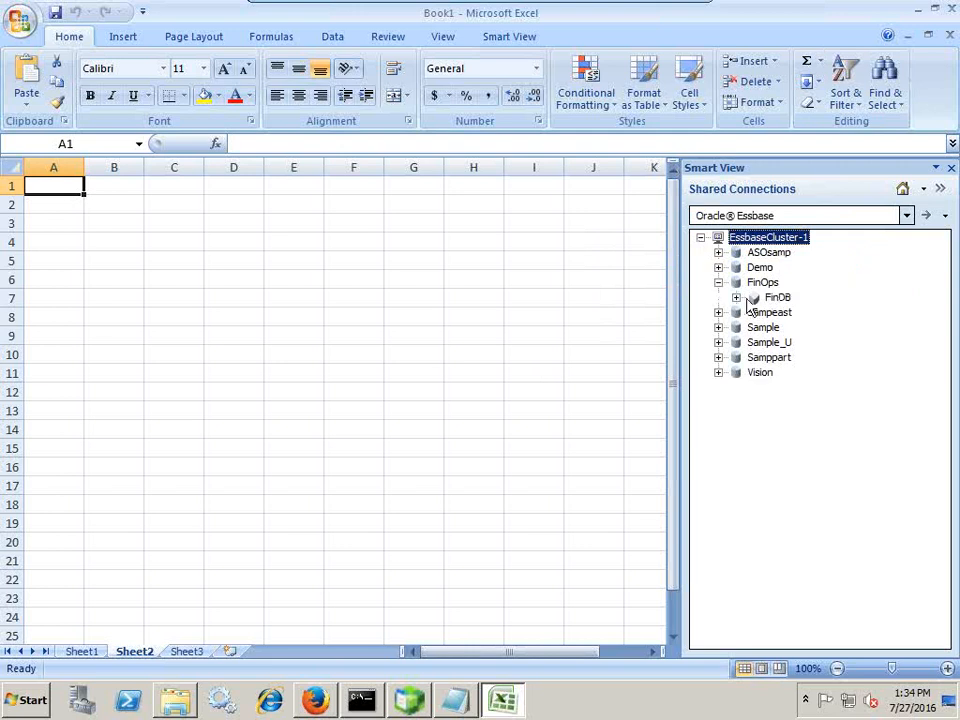
right_click(780, 299)
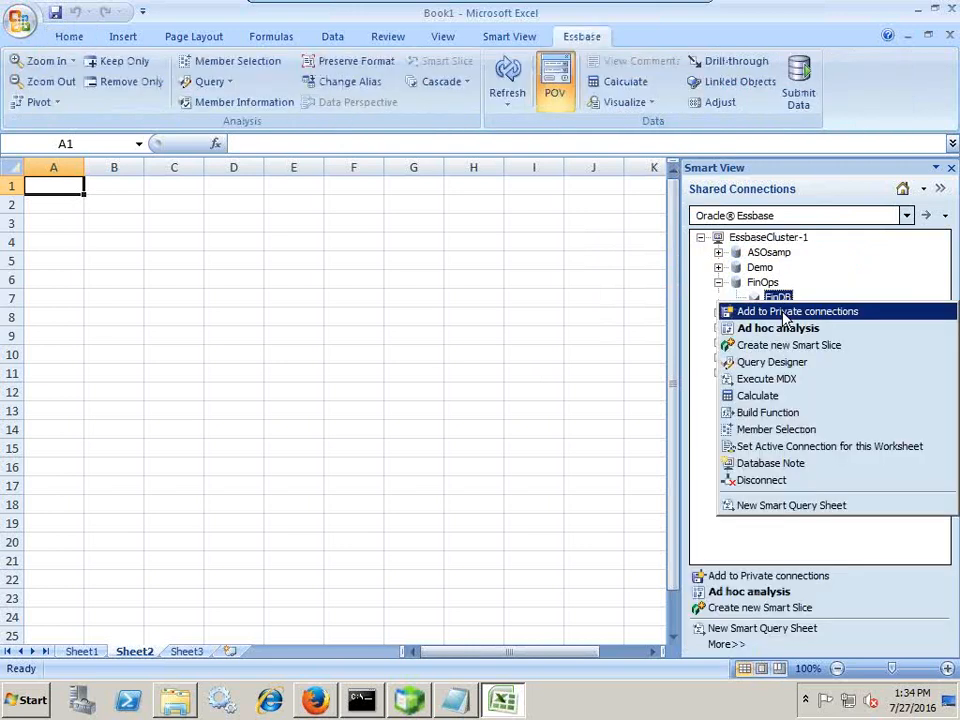
left_click(785, 336)
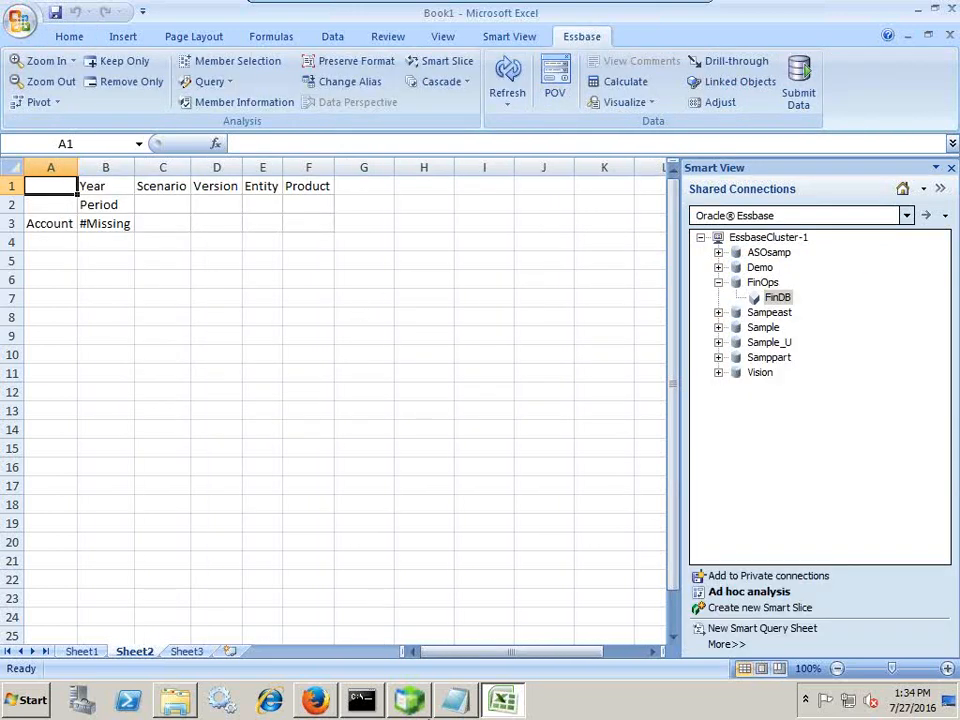
Consult the NetIncome file in Notepad, return to the ad hoc grid, zoom in on Year and keep only FY16.
left_click(455, 700)
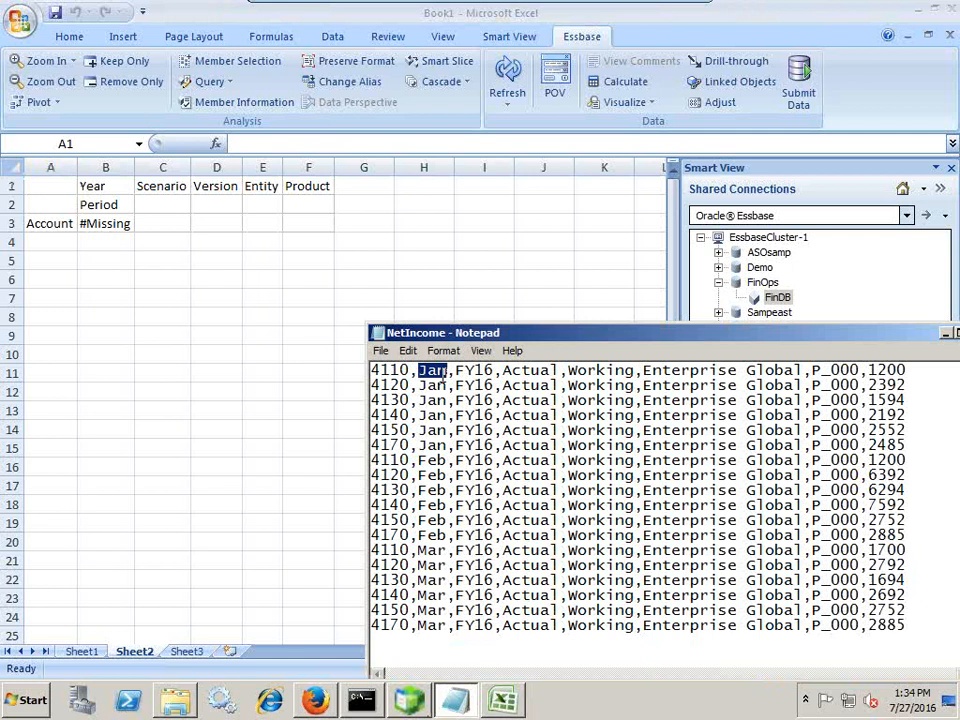
left_click(114, 190)
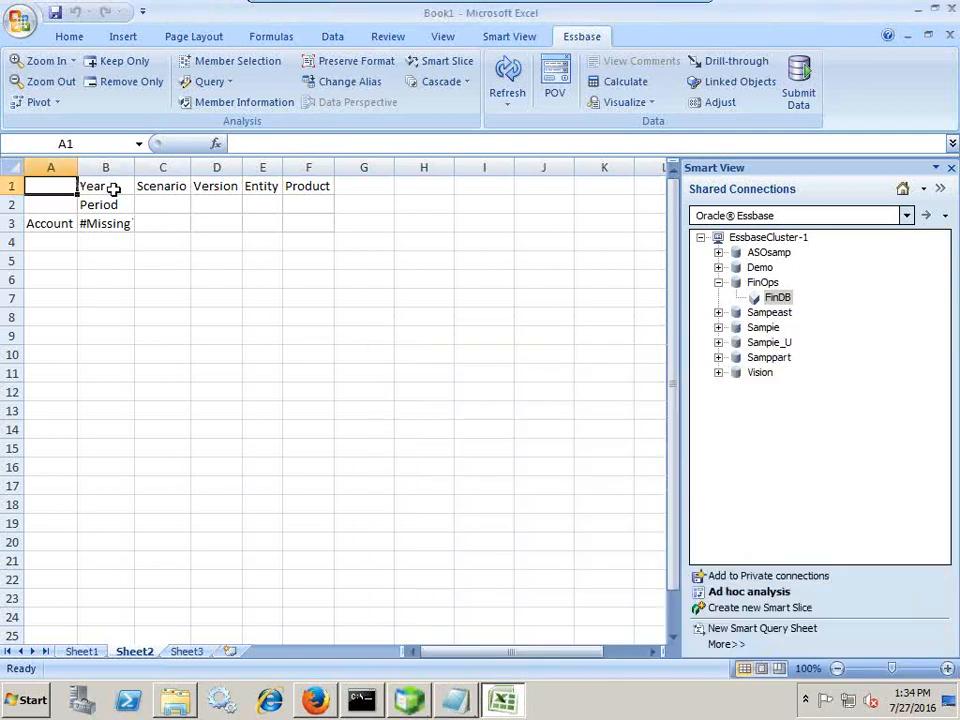
double_click(114, 187)
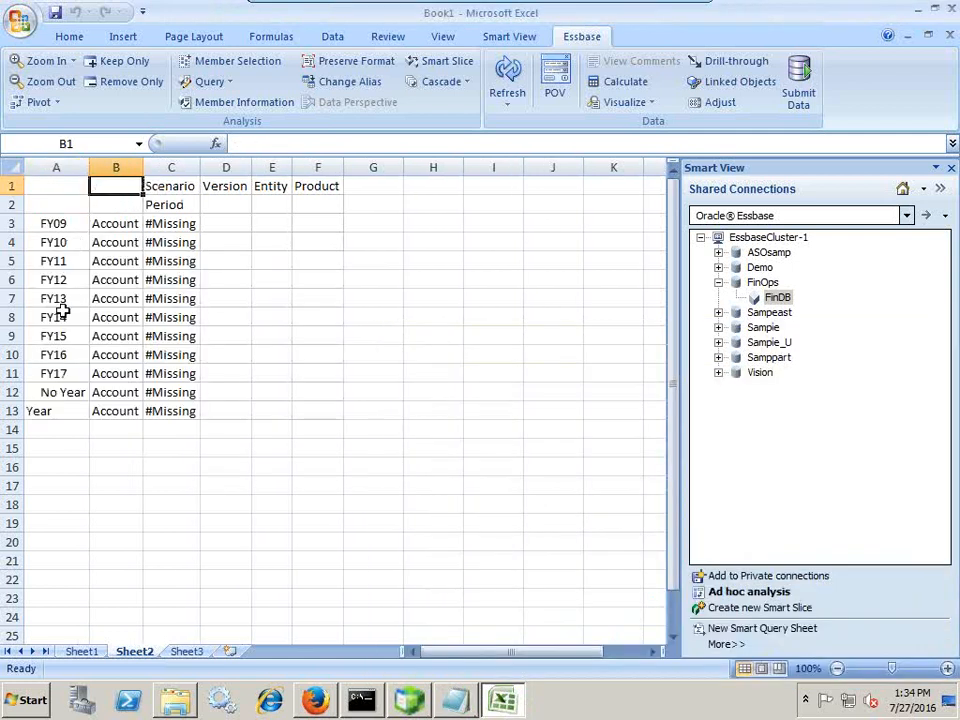
left_click(64, 354)
left_click(133, 62)
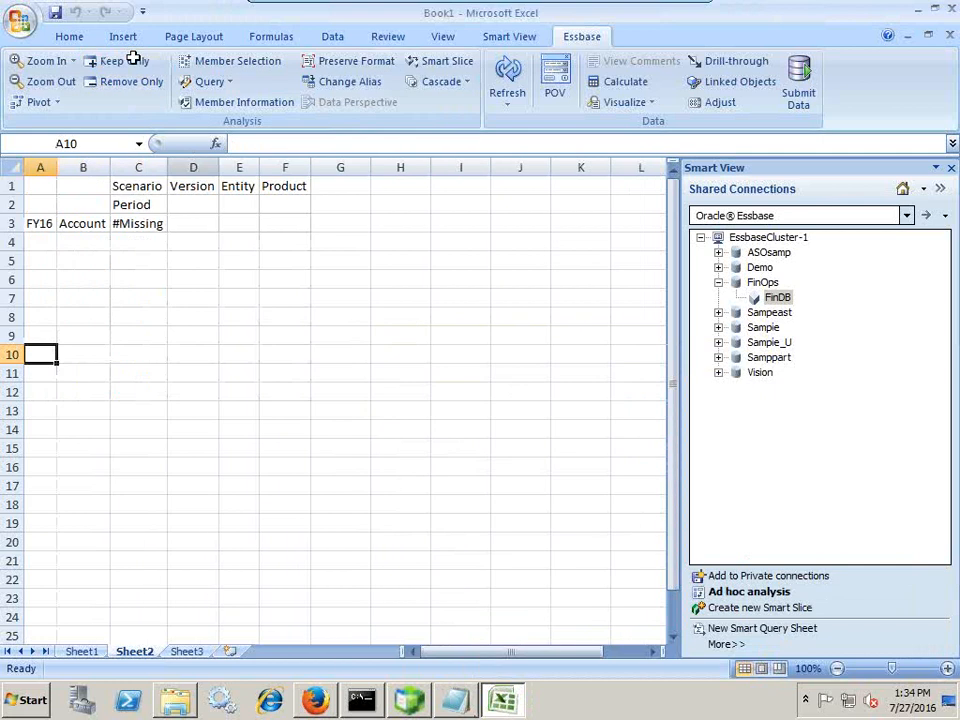
Zoom in on Period through YearTotal and Q1 to the months, and keep only Jan.
double_click(147, 205)
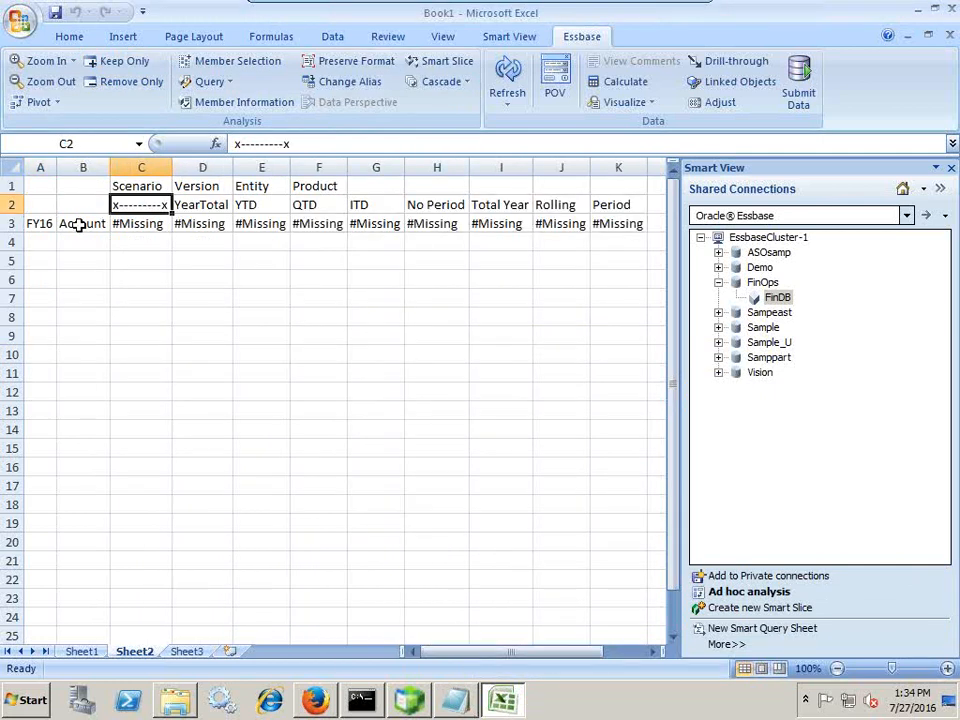
double_click(193, 205)
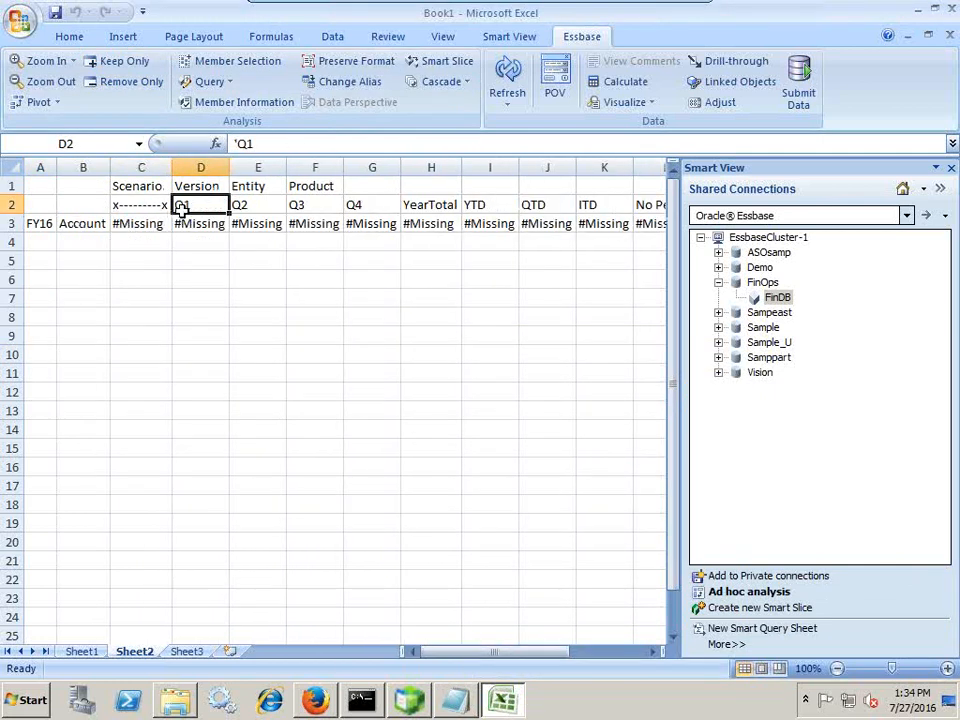
double_click(182, 206)
left_click(113, 62)
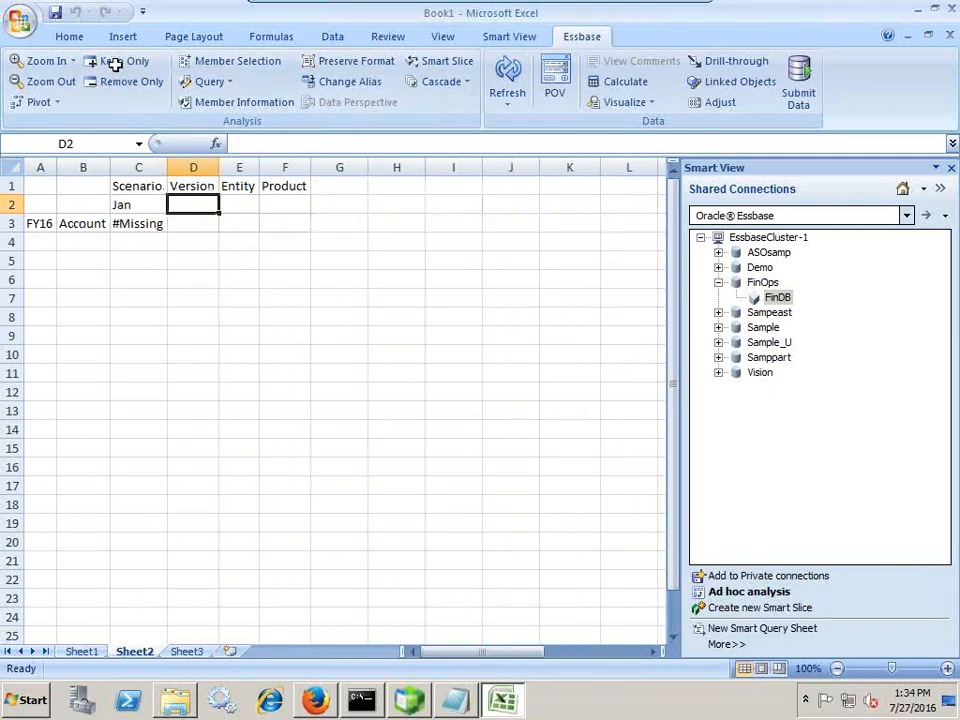
Zoom in on Entity and consult the first record of the NetIncome file in Notepad.
double_click(241, 187)
key("alt+Tab")
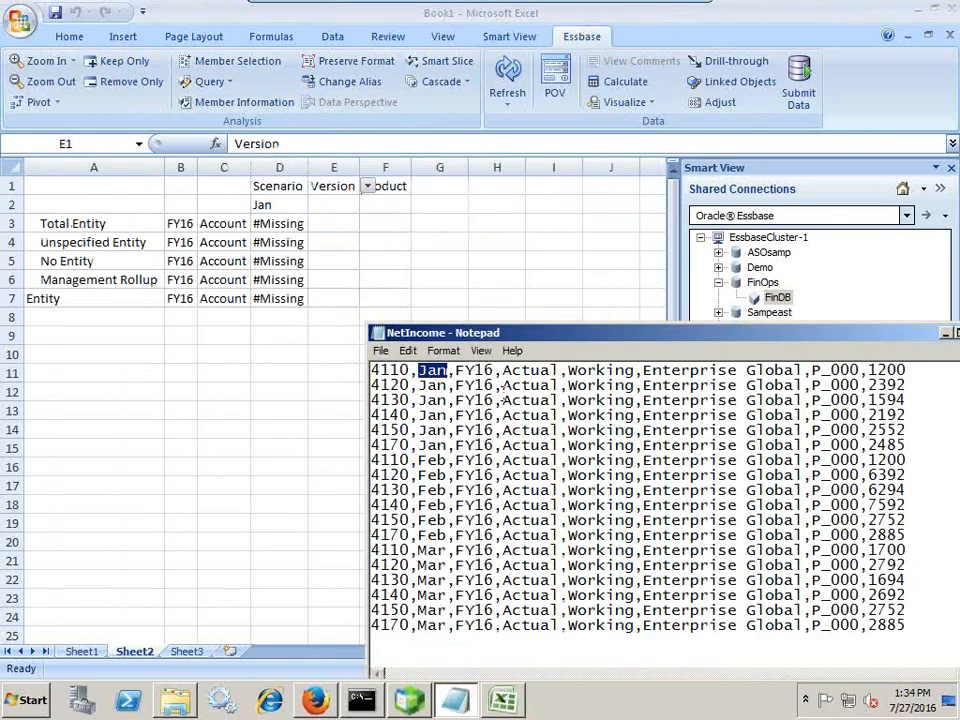
left_click(495, 372)
Try to zoom in on Scenario, dismiss the message, and set the Scenario member to Actual through Member Selection.
double_click(287, 187)
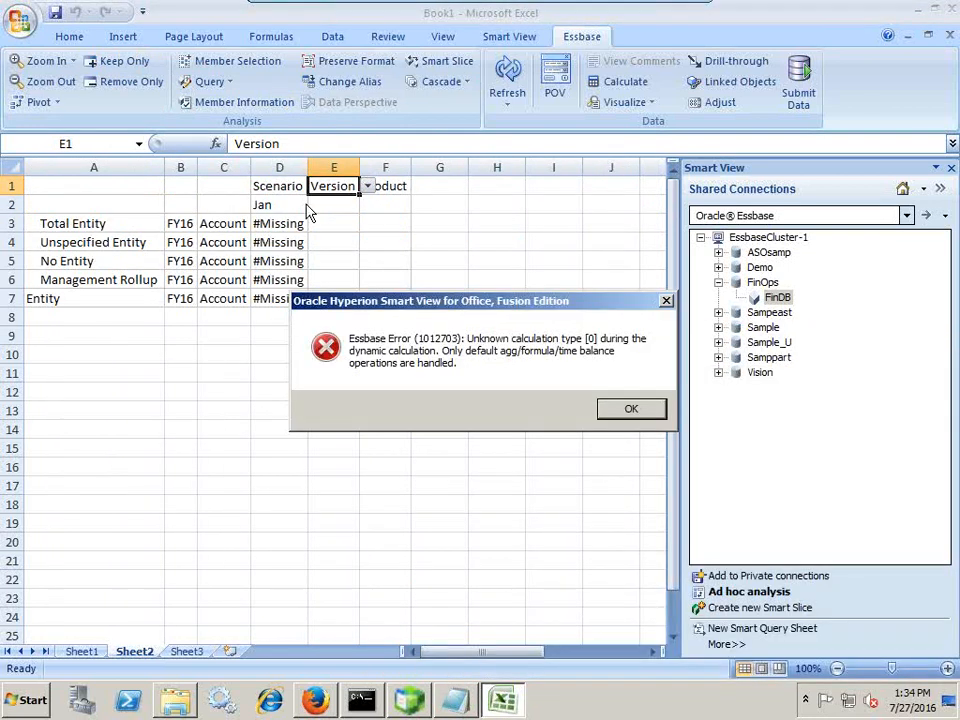
left_click(622, 409)
left_click(279, 190)
left_click(315, 257)
left_click(283, 190)
left_click(316, 193)
left_click(286, 247)
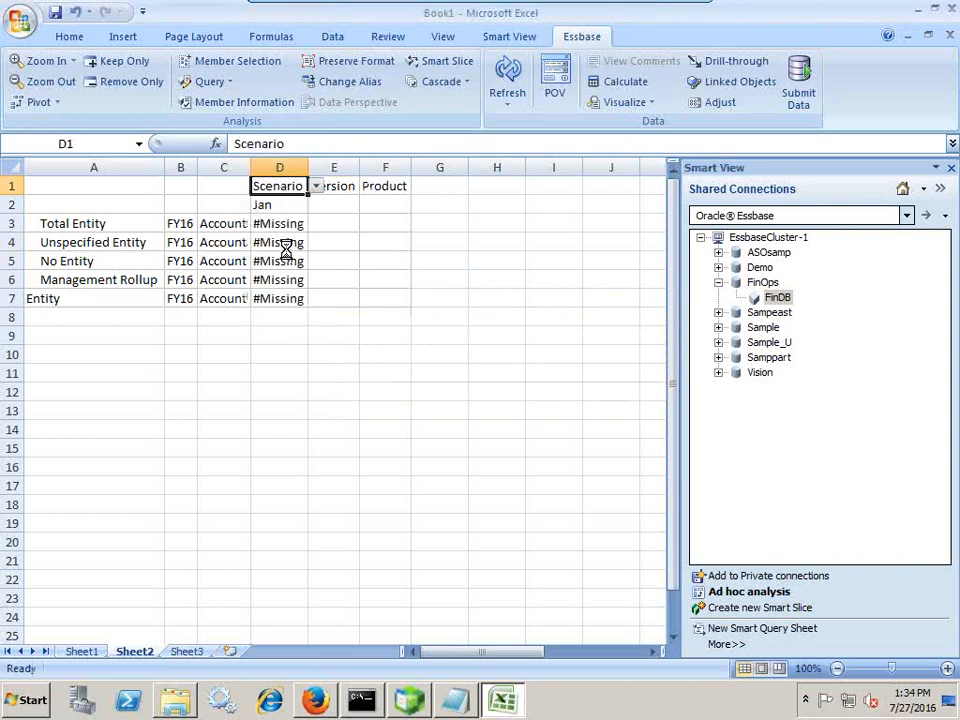
left_click(231, 246)
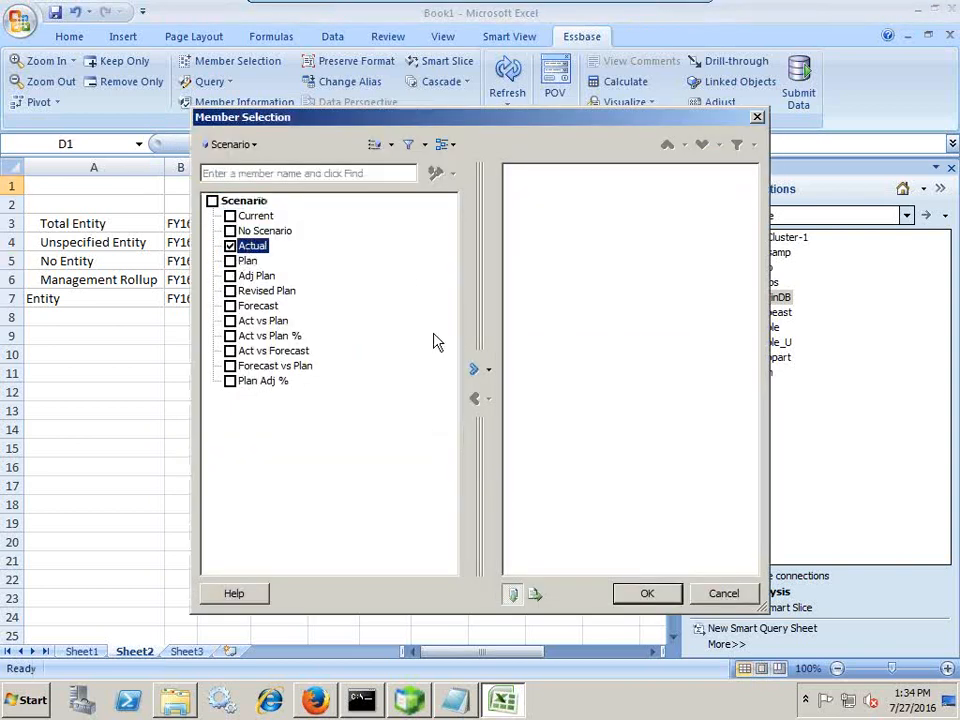
left_click(474, 369)
left_click(624, 593)
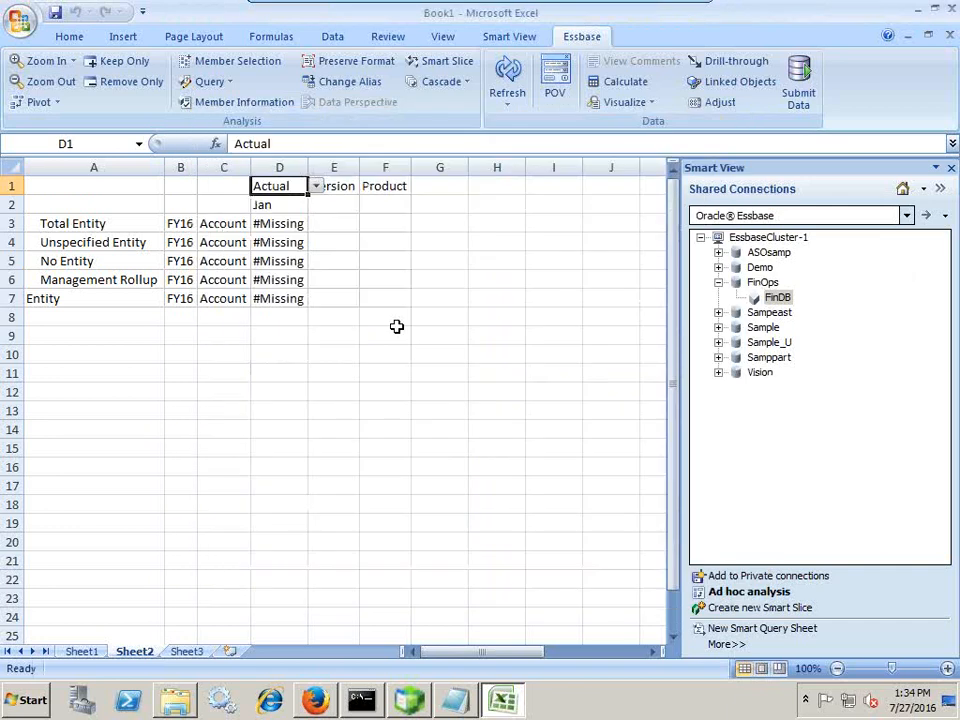
Consult the version name in the NetIncome file and set the grid's Version member to Working.
key("alt+Tab")
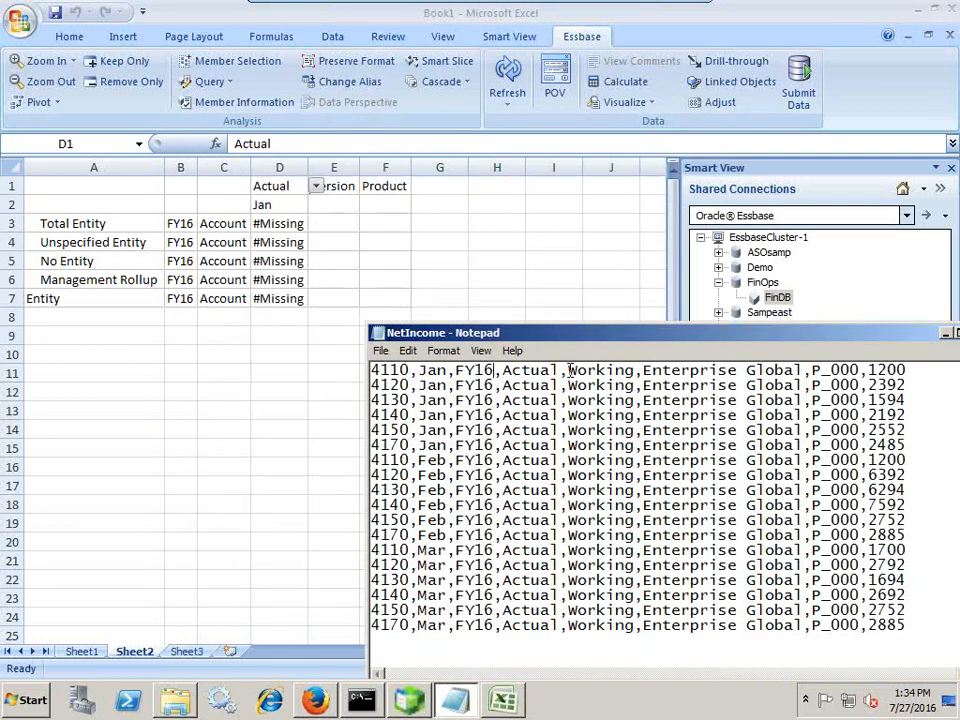
left_click_drag(569, 370, 635, 371)
left_click(338, 189)
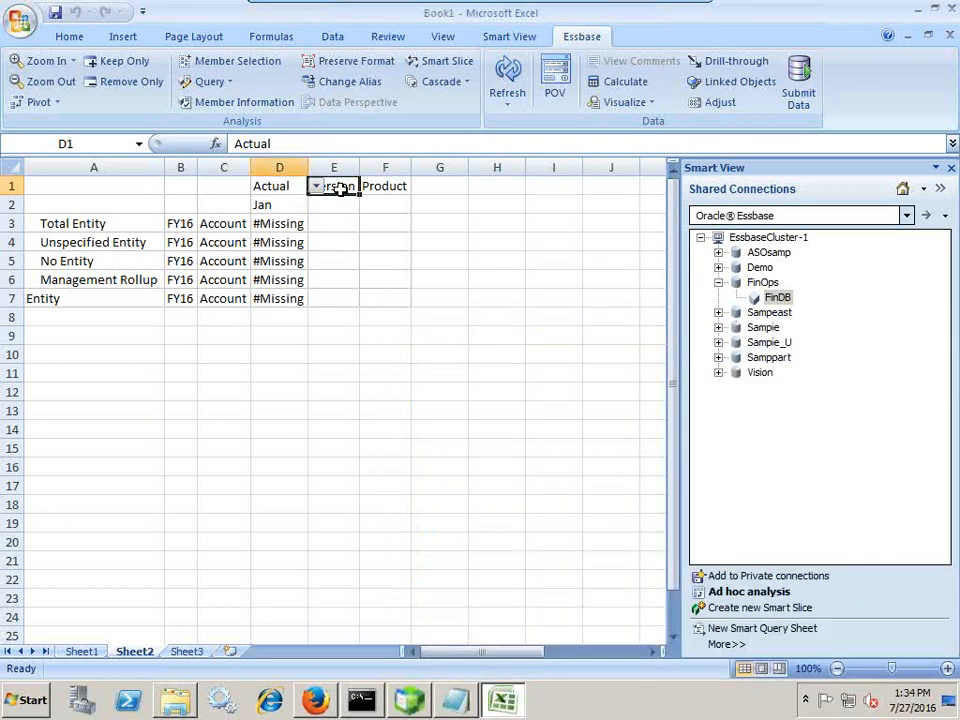
left_click(365, 187)
left_click(322, 246)
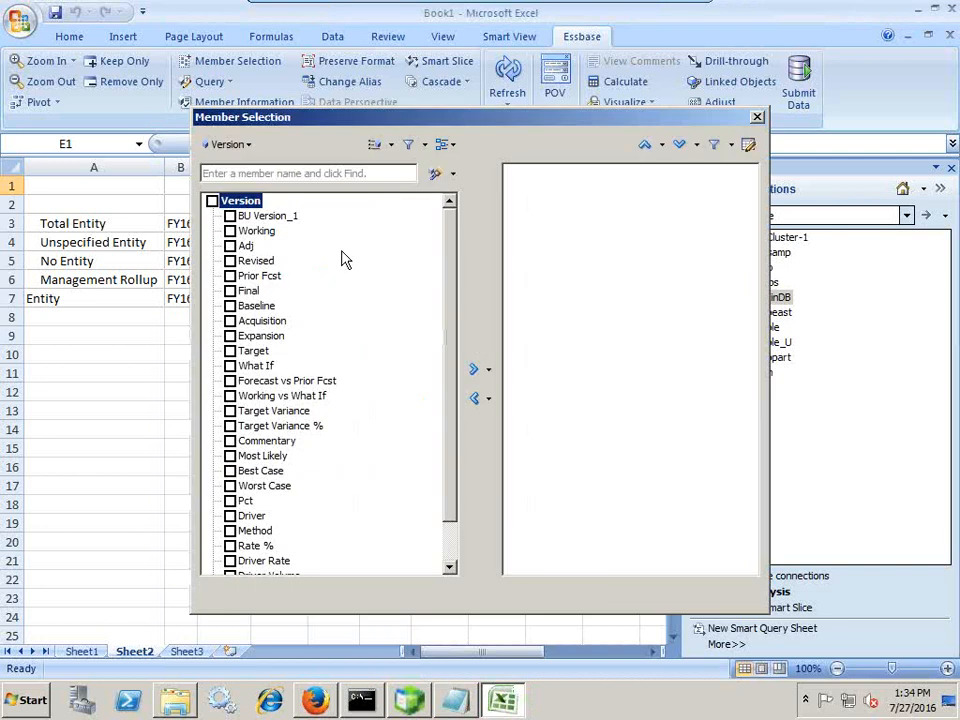
left_click(232, 231)
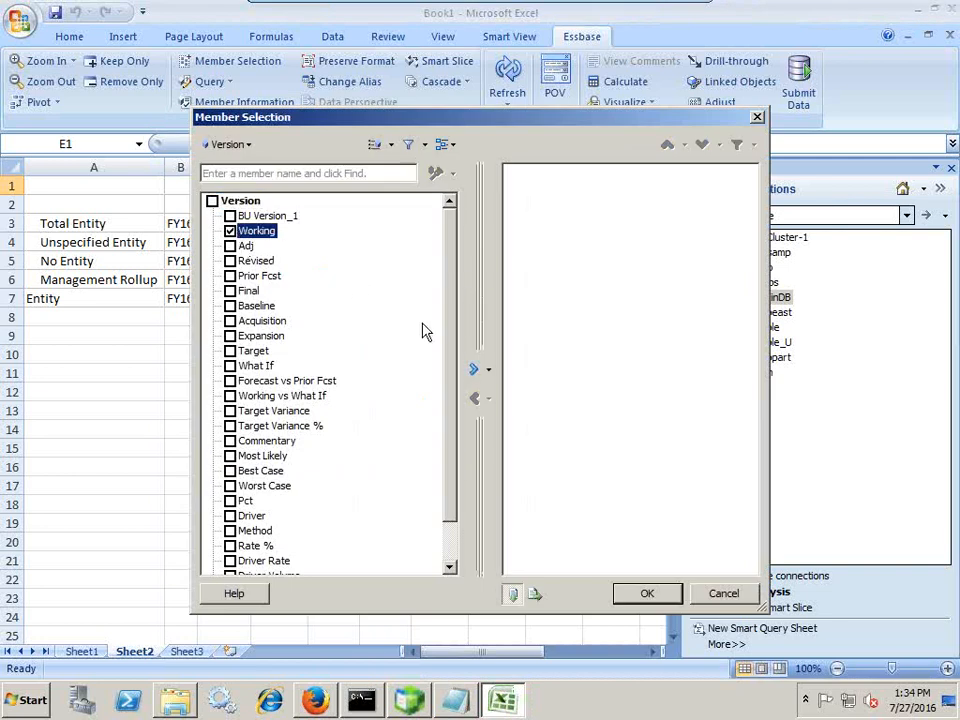
left_click(474, 369)
left_click(640, 593)
Consult the NetIncome file again and set the grid's Product member to No Product under Total Product.
key("alt+Tab")
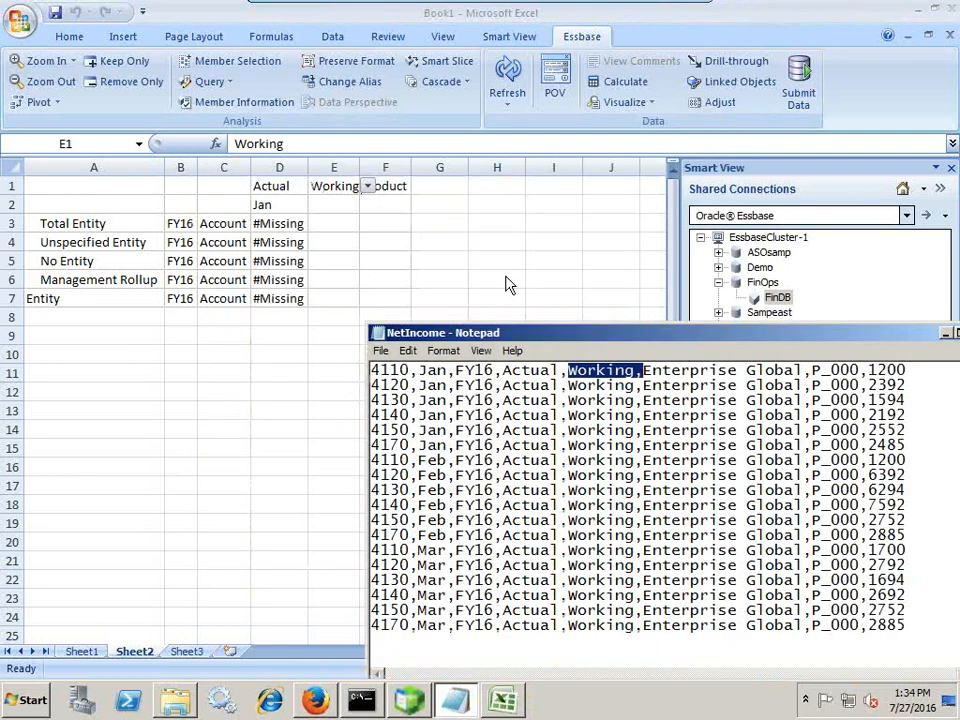
left_click(399, 186)
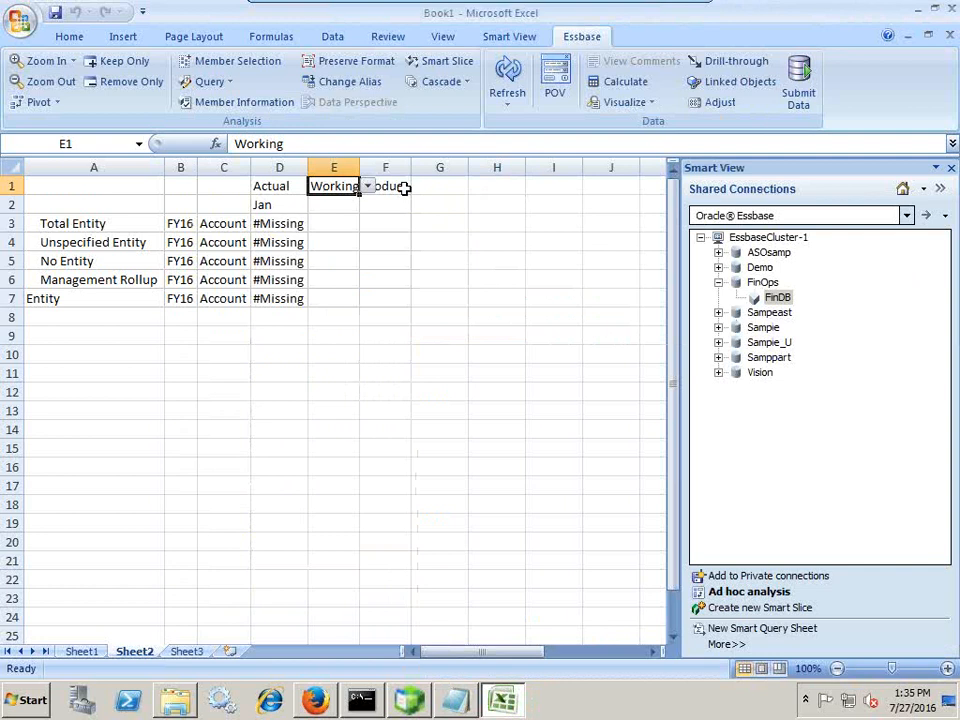
left_click(419, 187)
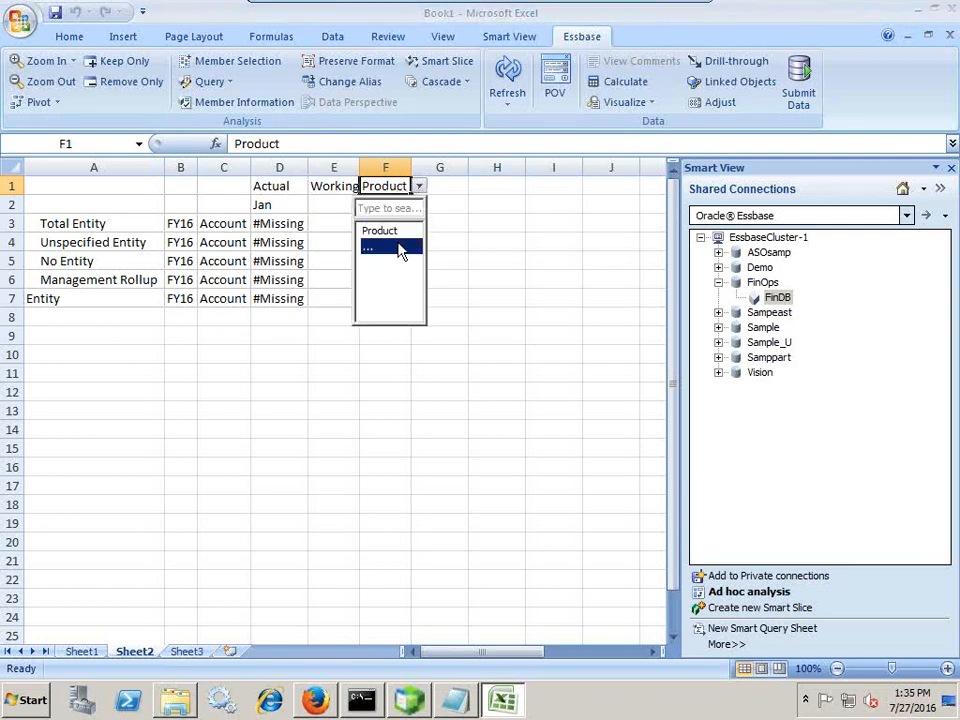
left_click(400, 249)
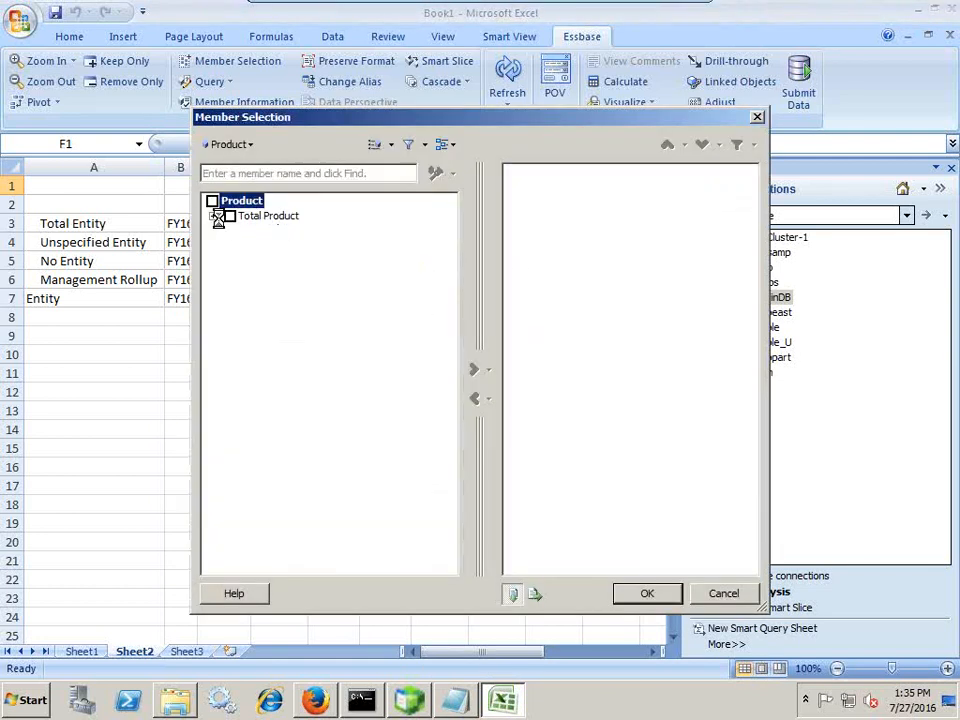
left_click(213, 216)
left_click(248, 231)
left_click(476, 362)
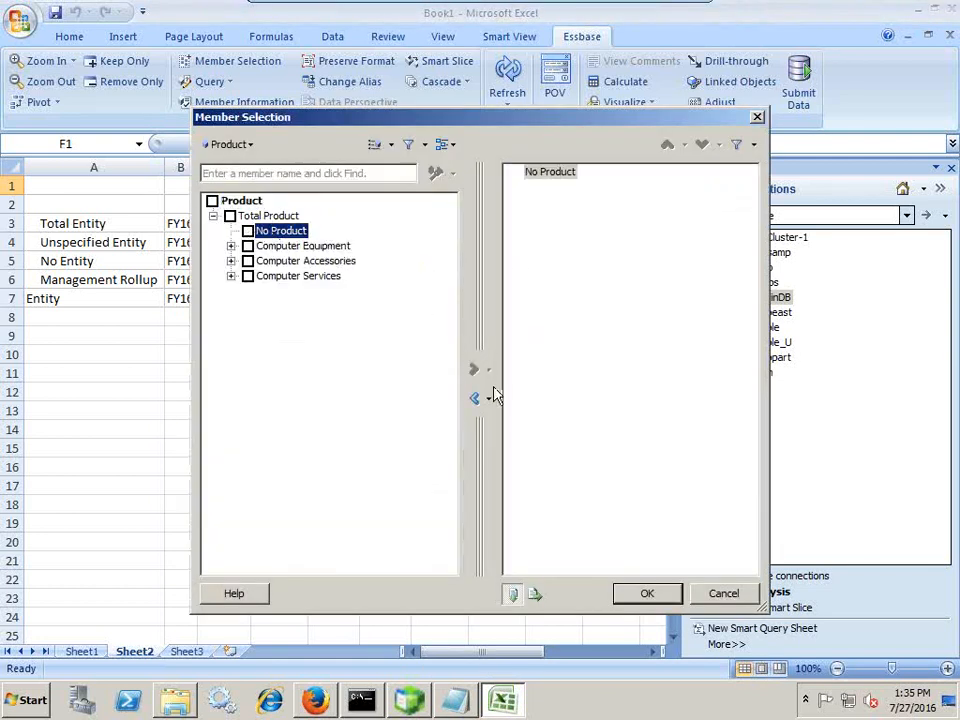
left_click(636, 590)
Check the entity in the NetIncome file, zoom in on Total Entity and keep only Enterprise Global.
key("alt+Tab")
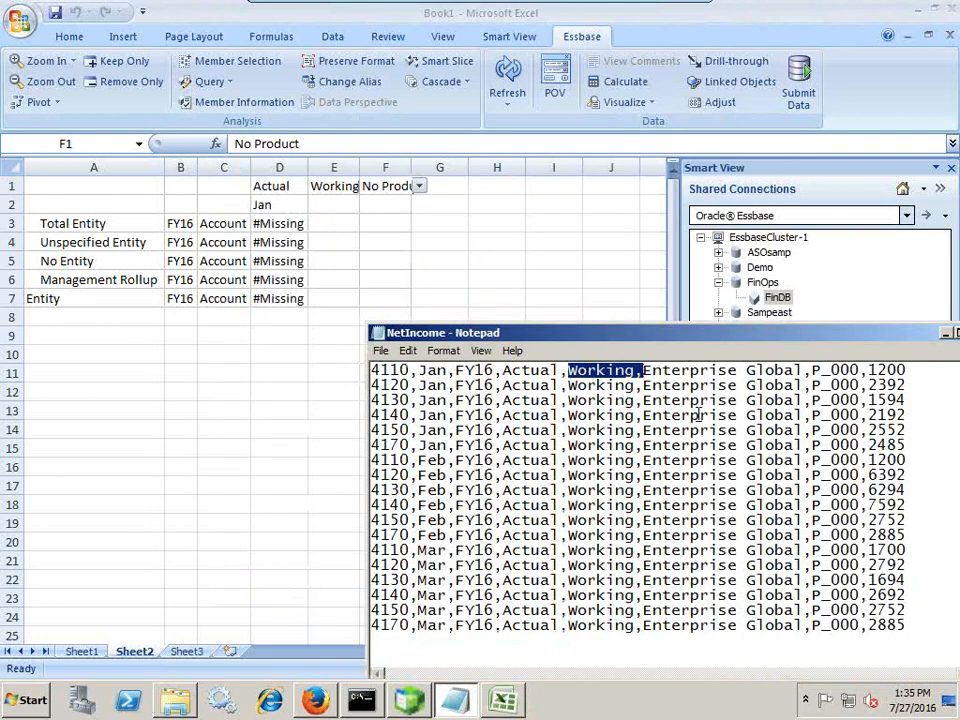
left_click(96, 222)
double_click(100, 224)
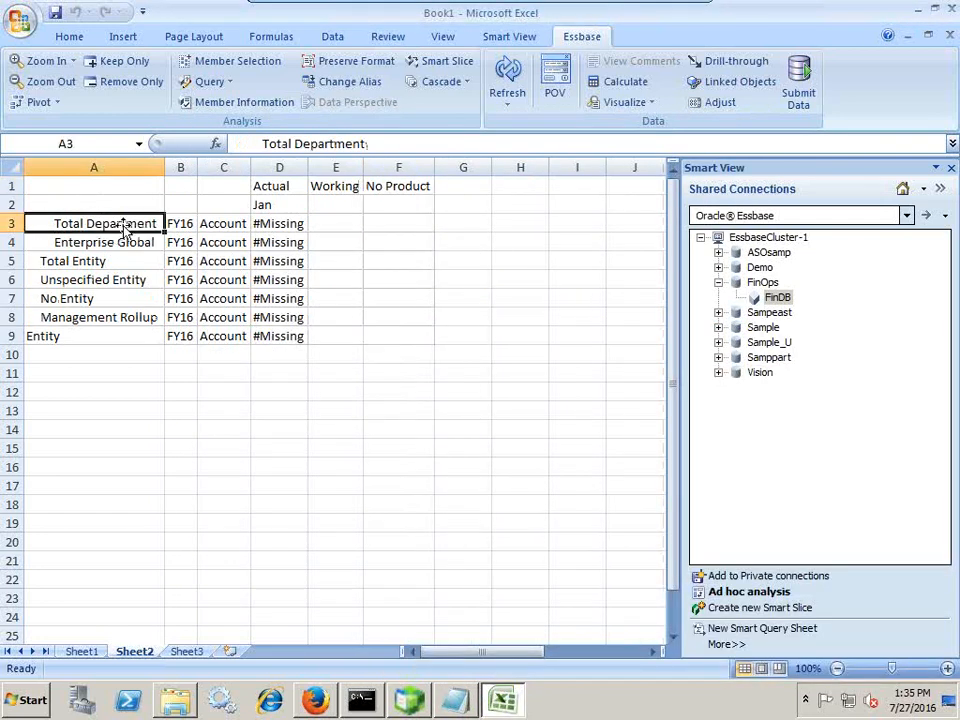
key("Down")
left_click(88, 61)
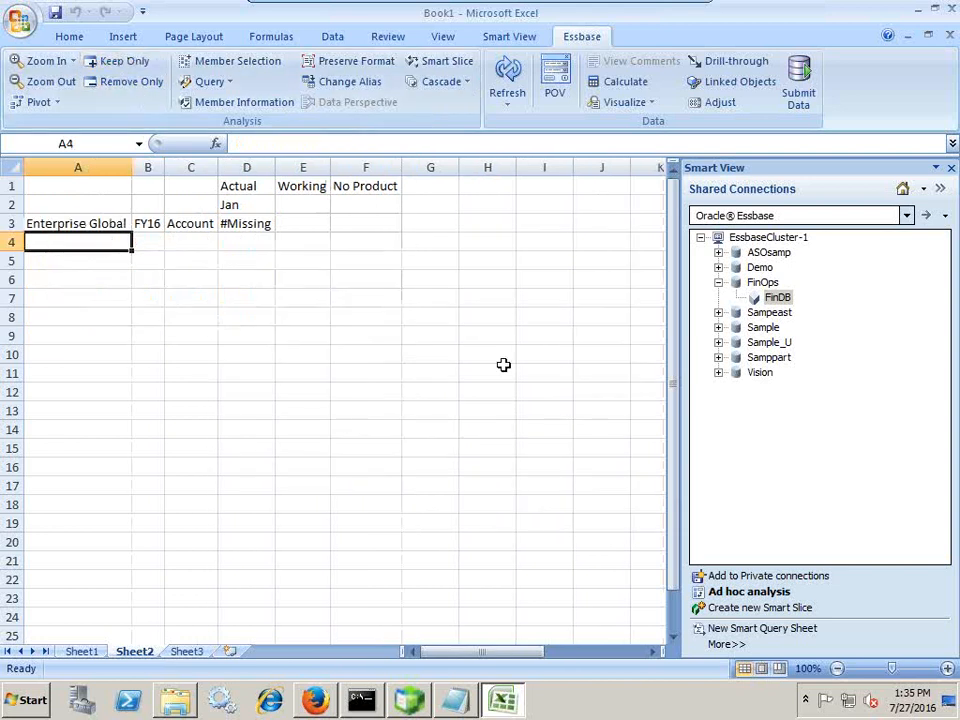
Consult the NetIncome file and zoom in on Account through 0000: Net Income, 0001, 0002 and Gross Profit to reach Total Revenue.
key("alt+Tab")
left_click(206, 226)
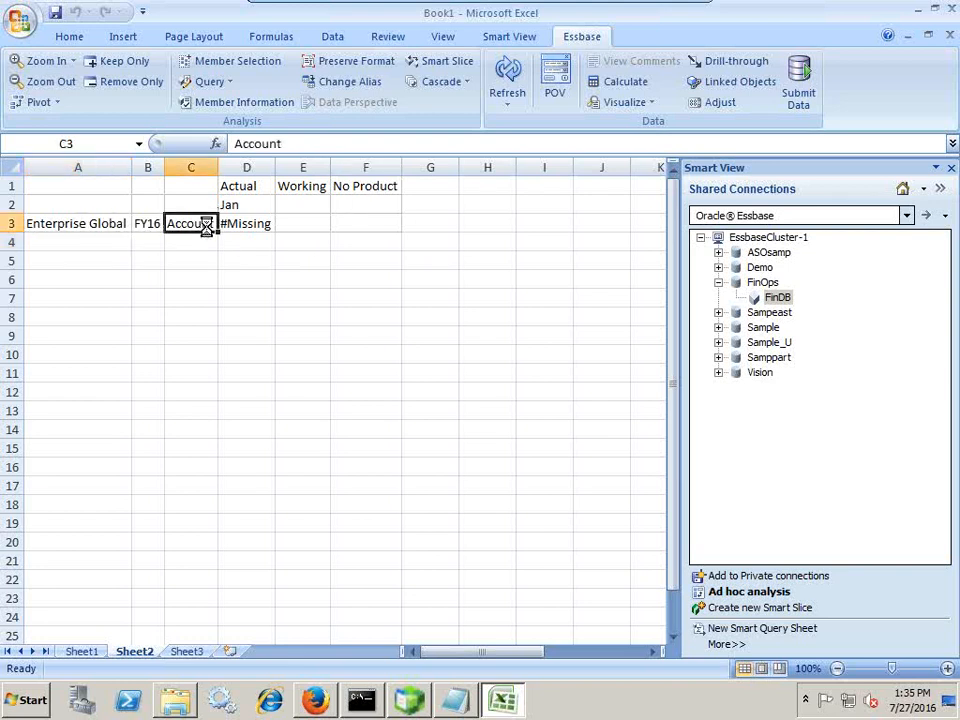
double_click(245, 241)
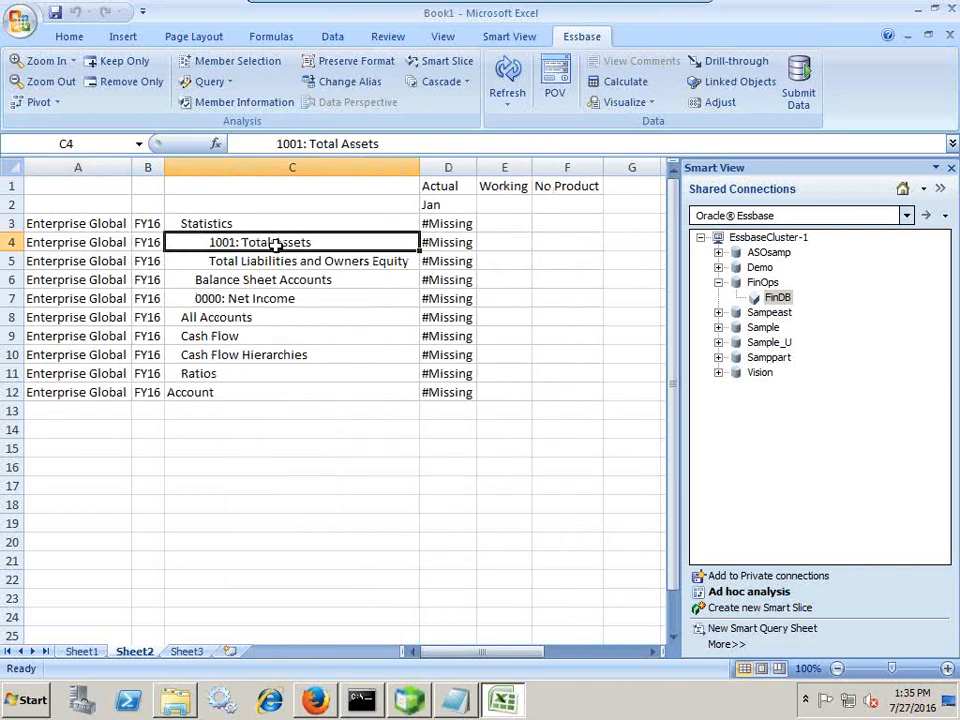
double_click(297, 298)
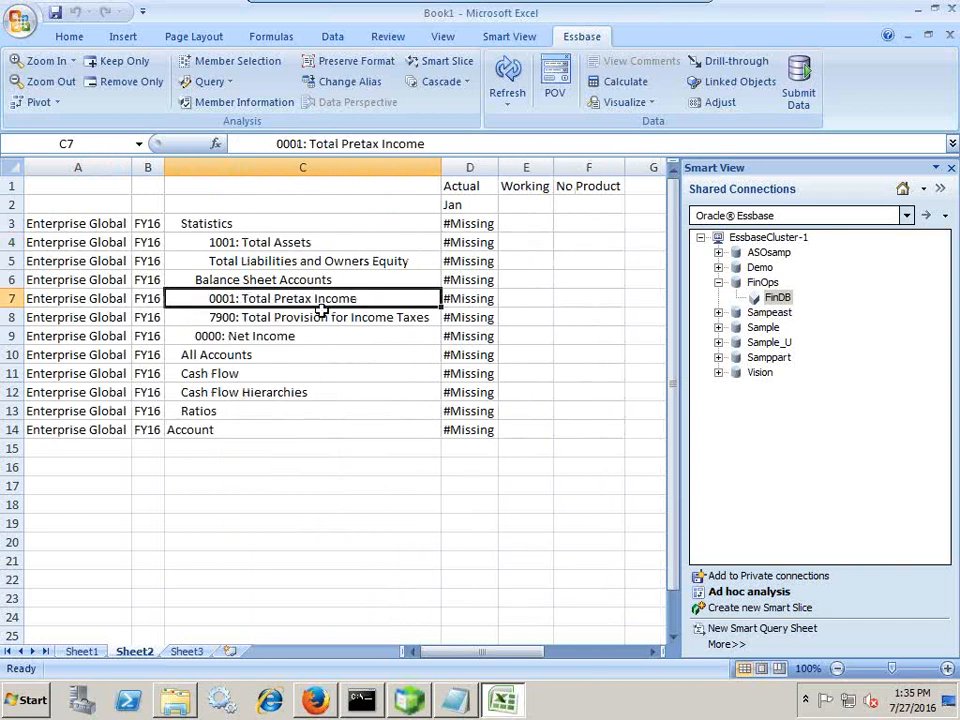
double_click(340, 300)
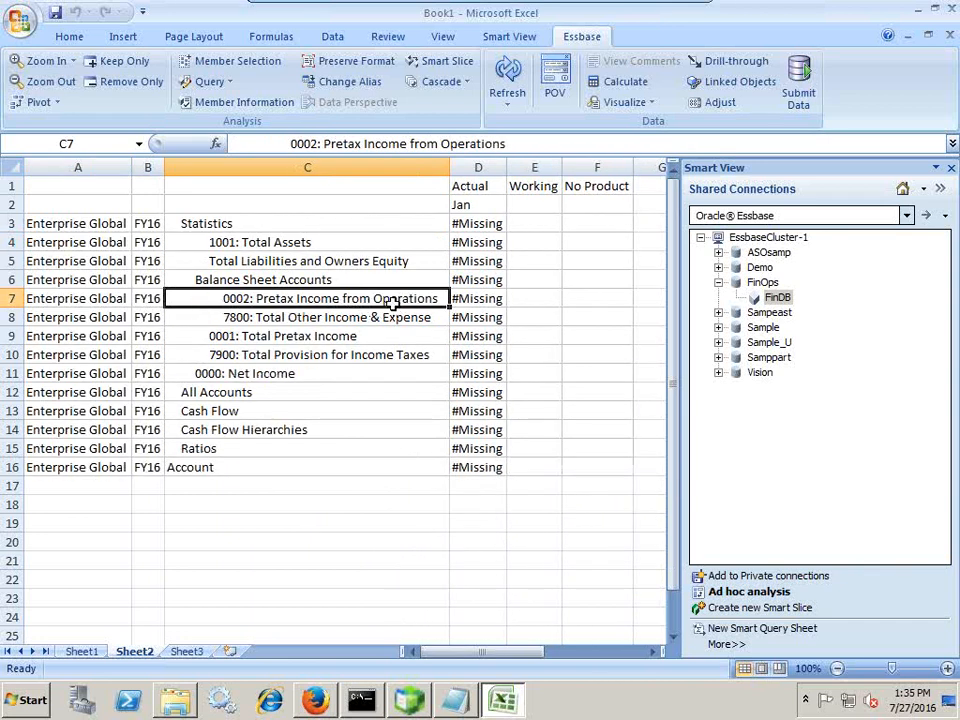
double_click(404, 299)
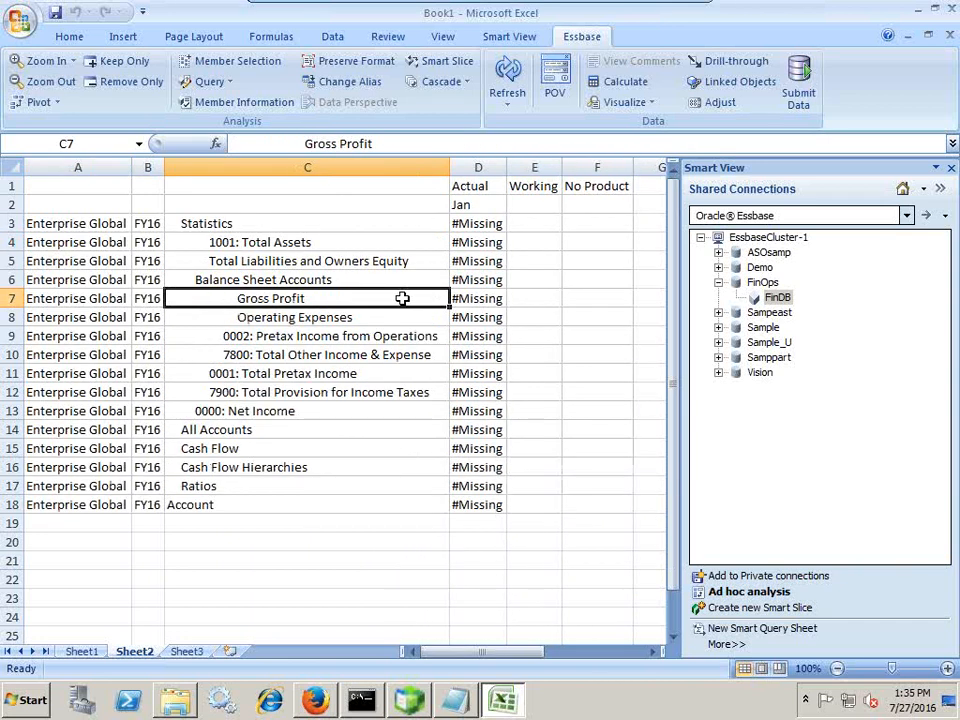
double_click(402, 298)
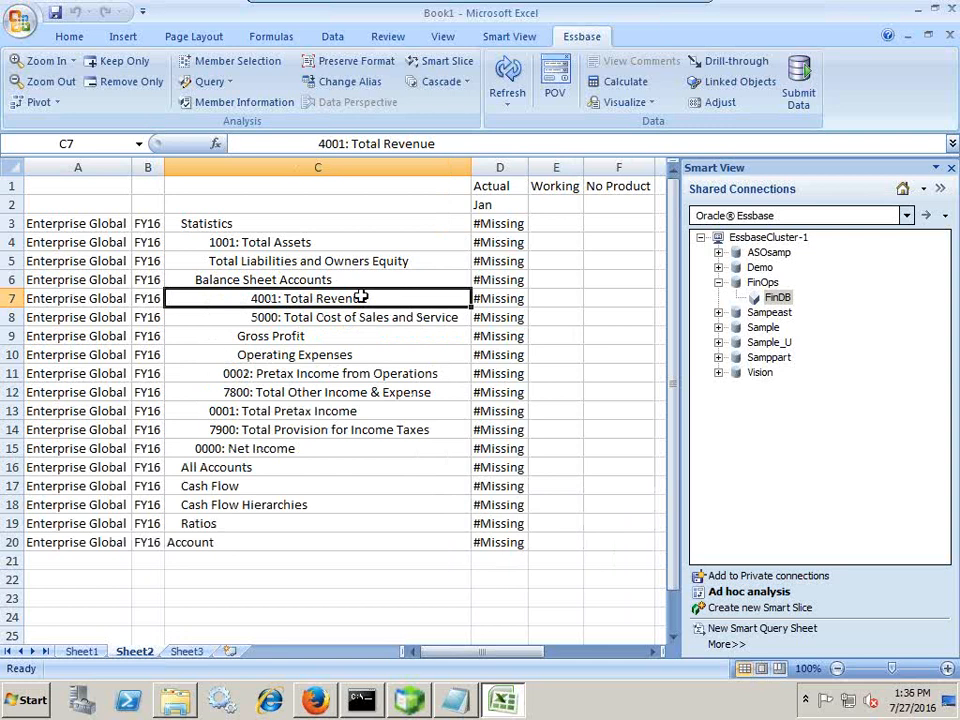
Keep only 4001: Total Revenue and zoom in on it to show its individual revenue accounts.
left_click(138, 68)
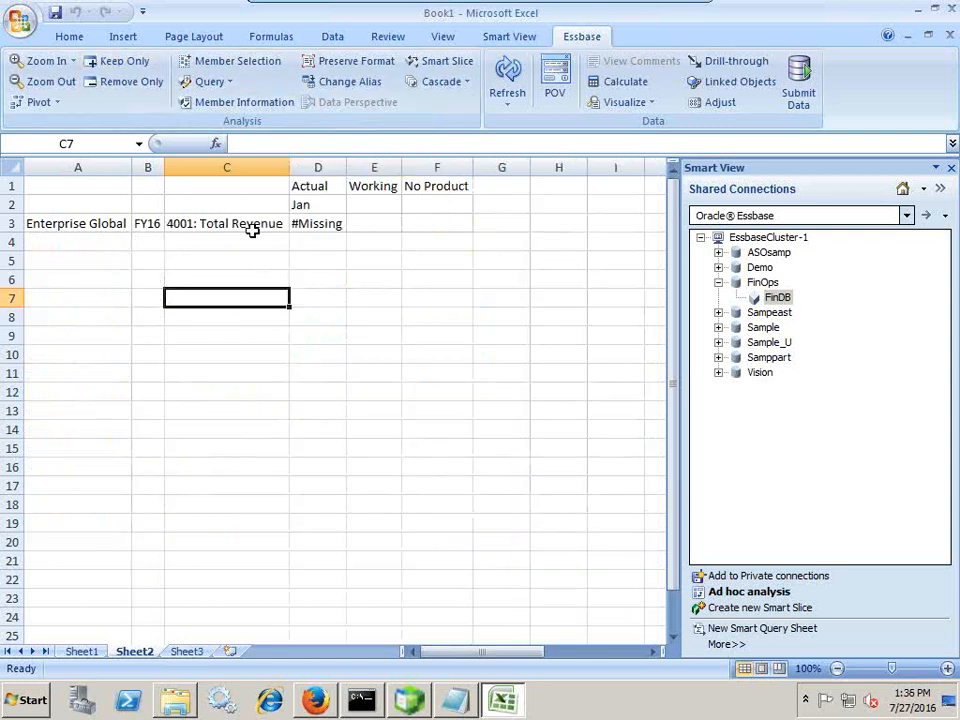
double_click(253, 223)
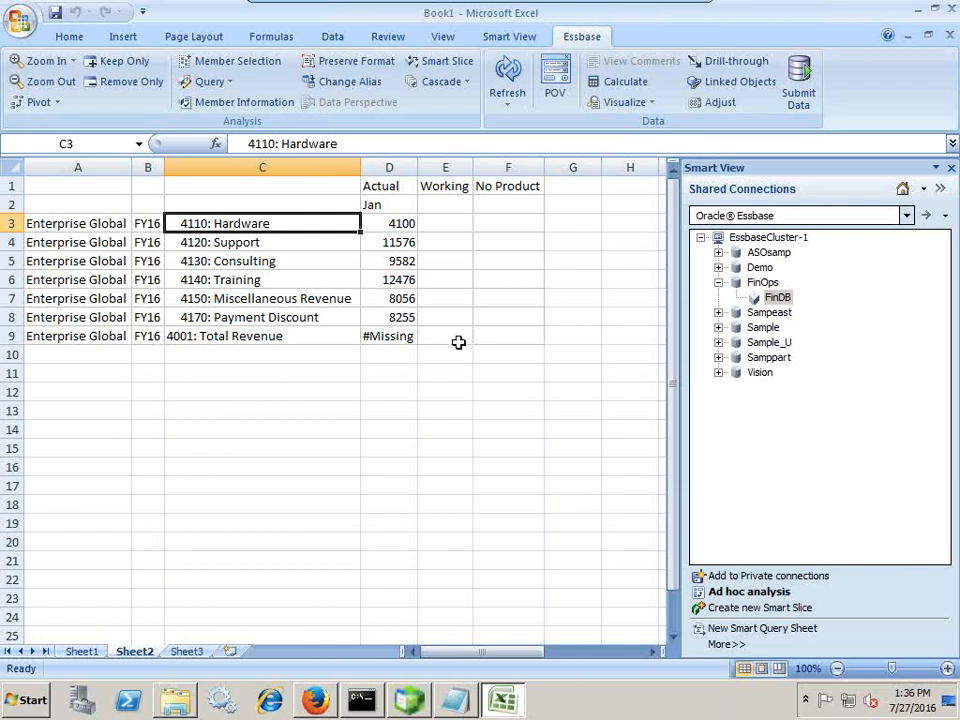
mouse_move(470, 5)
left_click(667, 12)
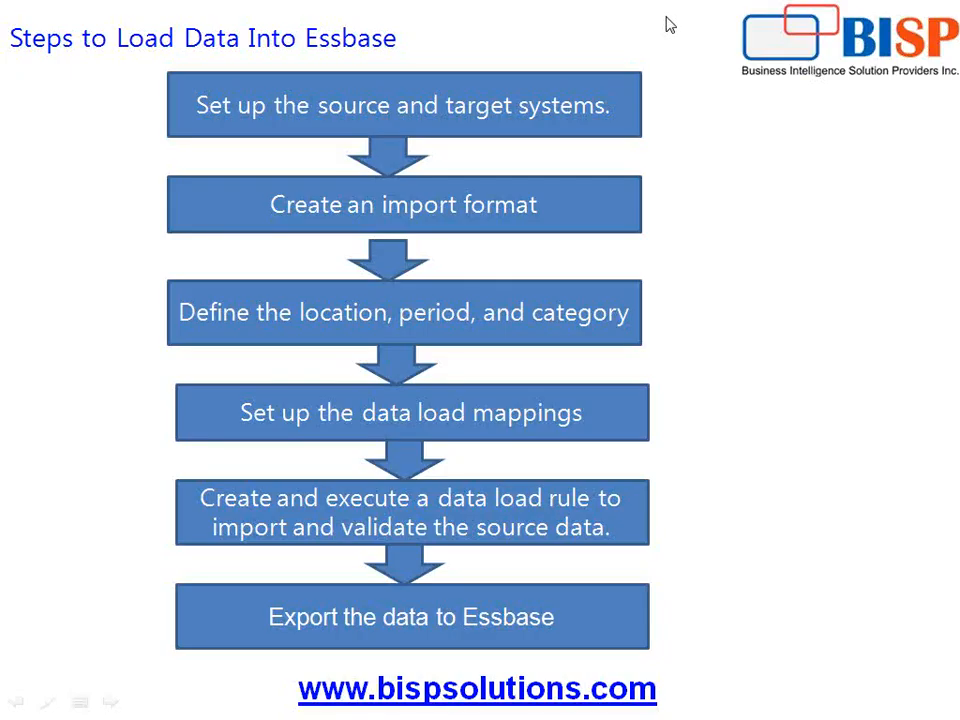